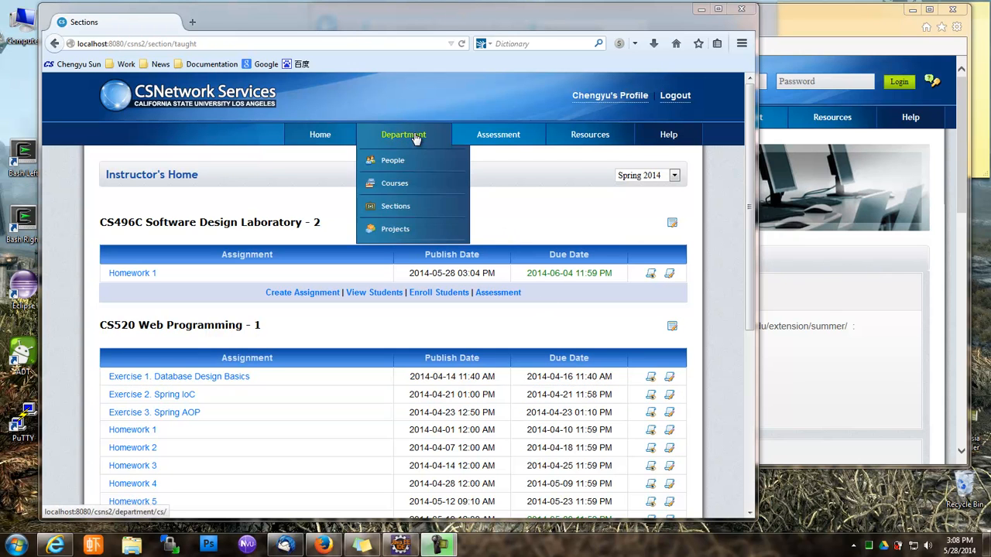
Open the department's Oral Communication rubric from Assessment > Rubrics
mouse_move(504, 135)
left_click(489, 161)
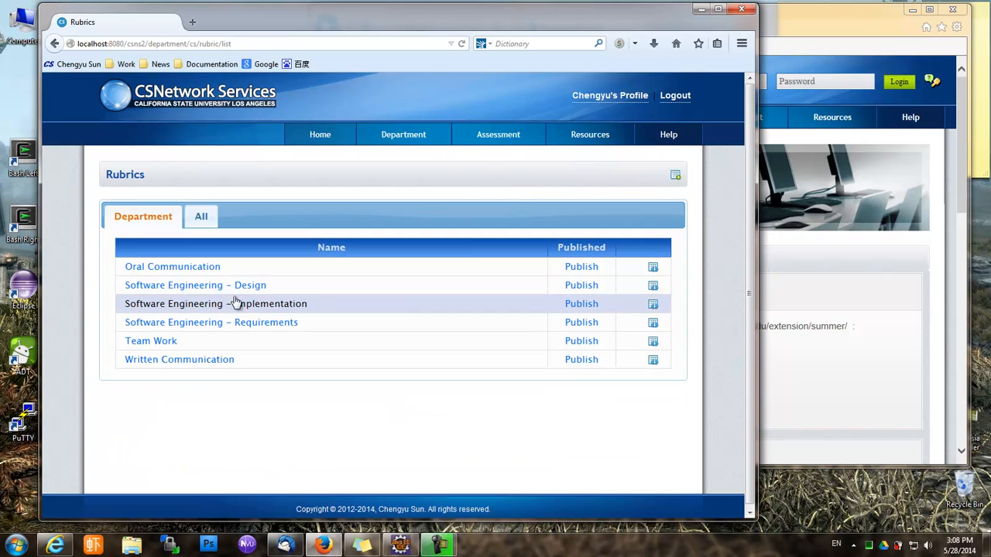
left_click(219, 271)
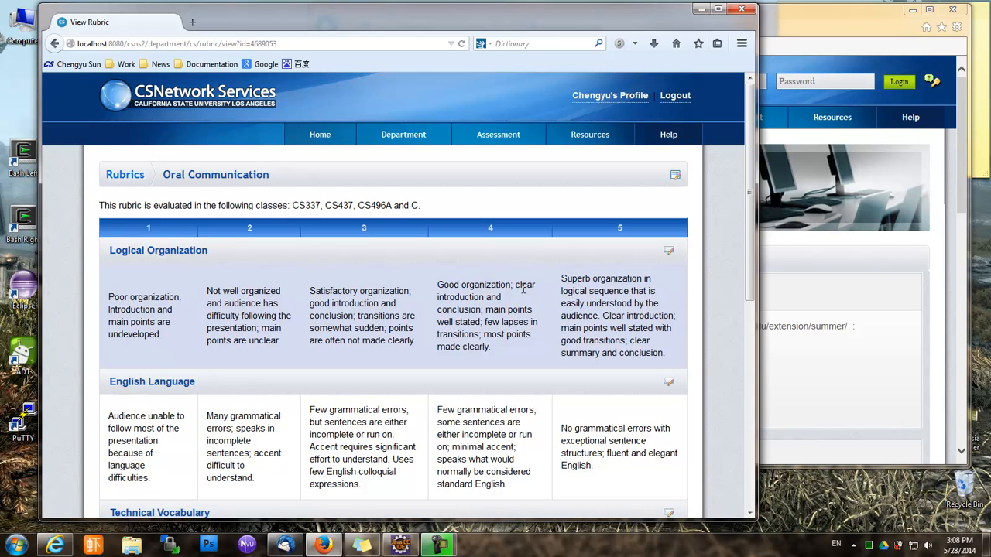
Review all Oral Communication criteria to the bottom, then return to the Rubrics list
scroll(313, 261, "down", 2)
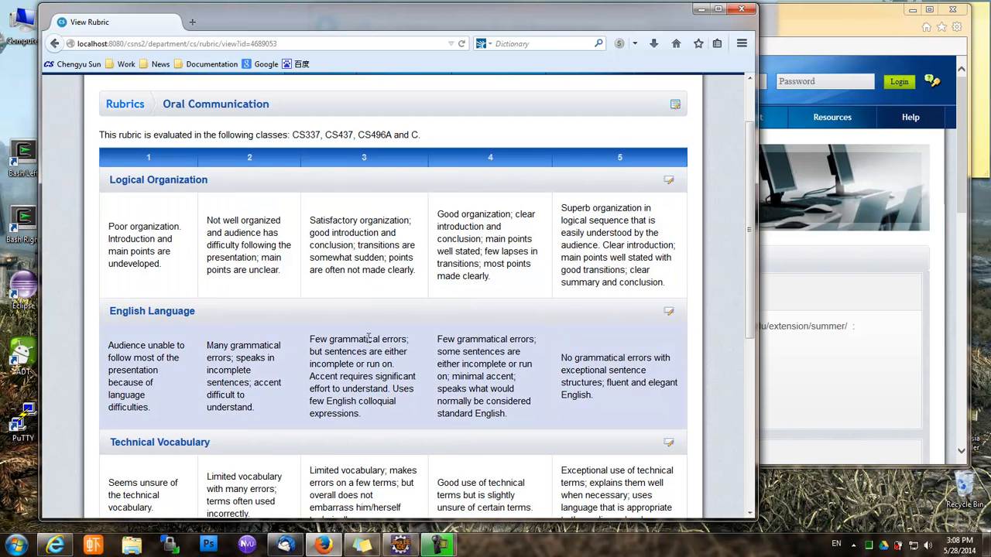
scroll(325, 313, "down", 2)
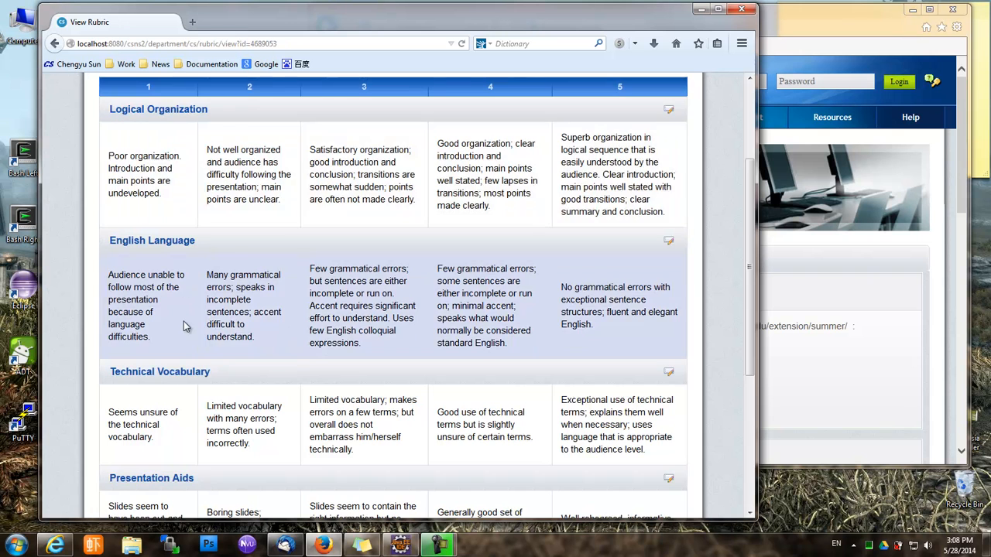
scroll(184, 321, "down", 3)
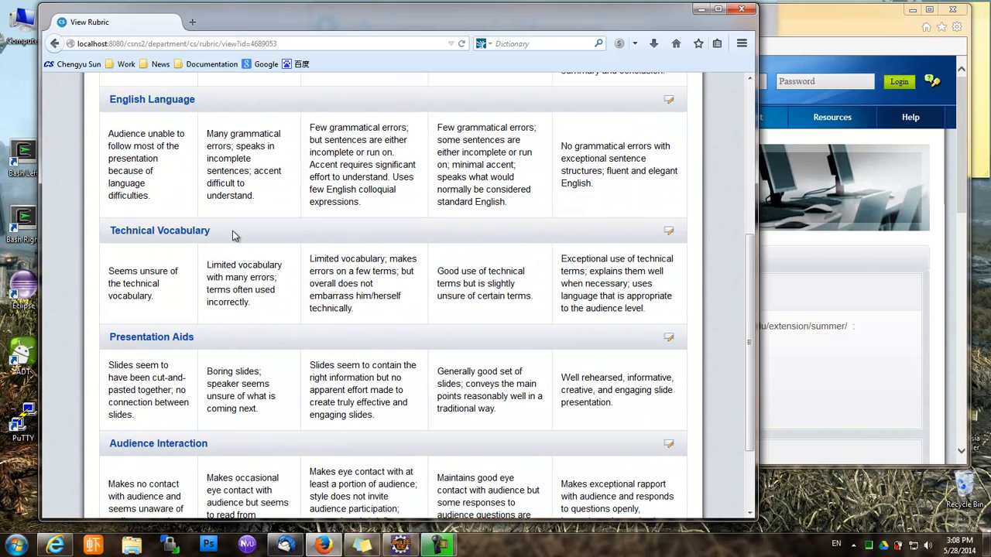
scroll(188, 385, "down", 3)
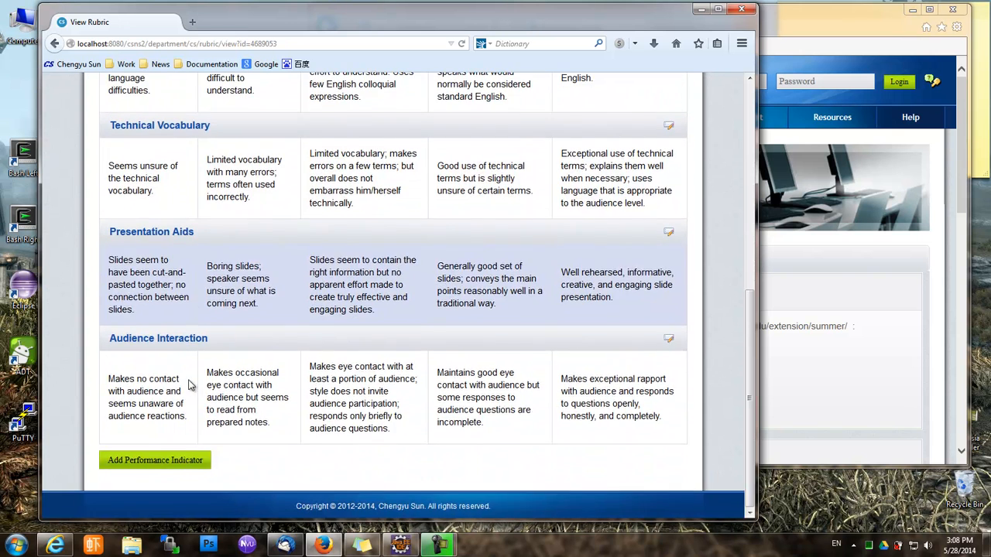
scroll(128, 352, "up", 8)
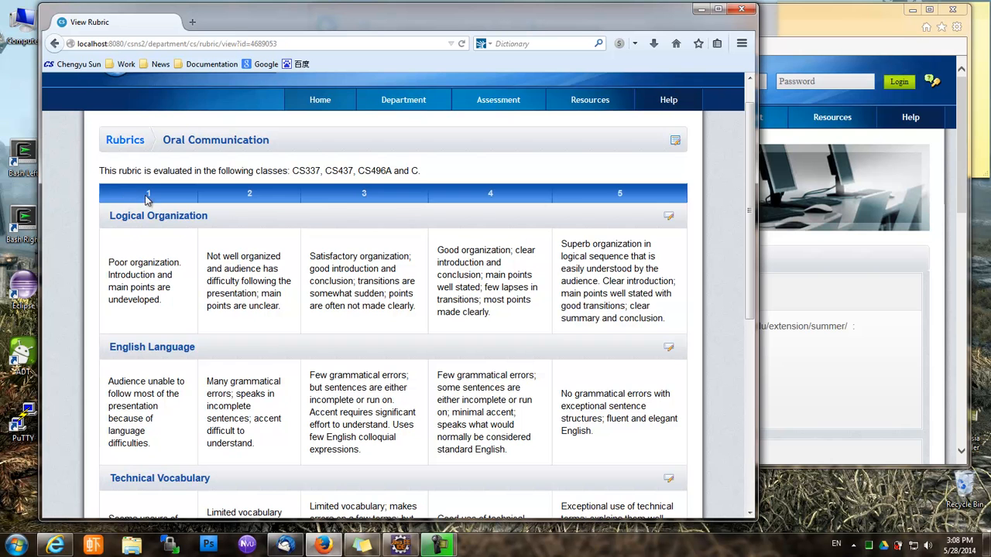
scroll(146, 213, "down", 2)
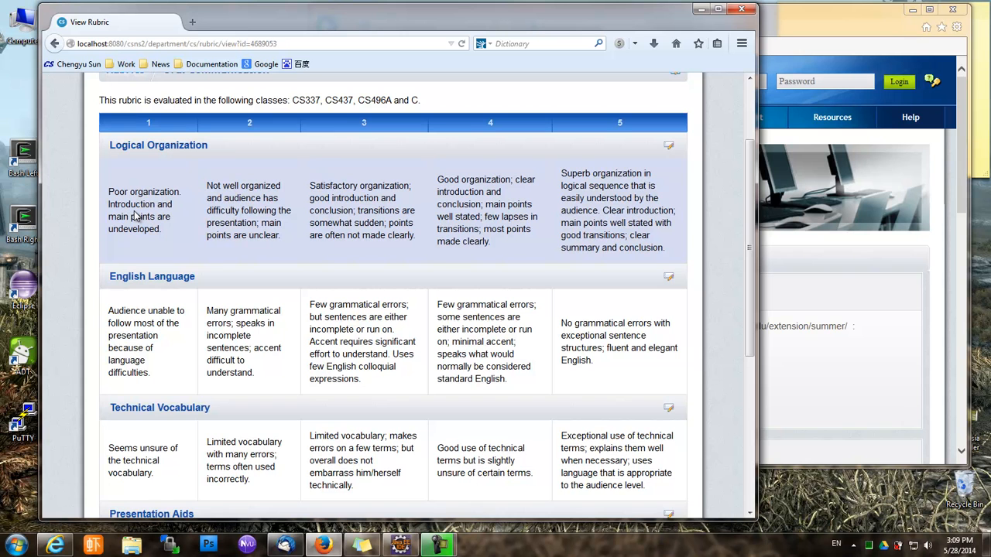
scroll(133, 213, "up", 3)
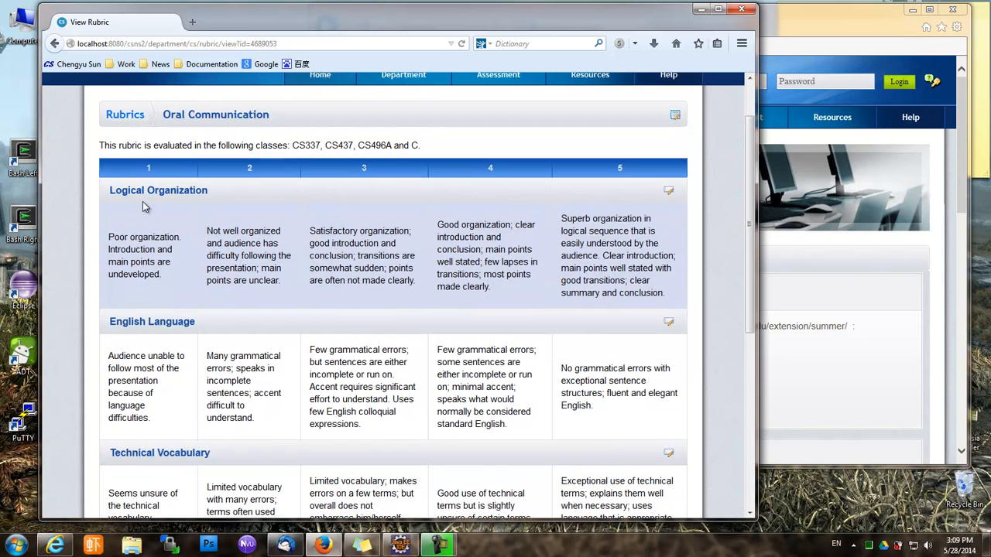
left_click(142, 183)
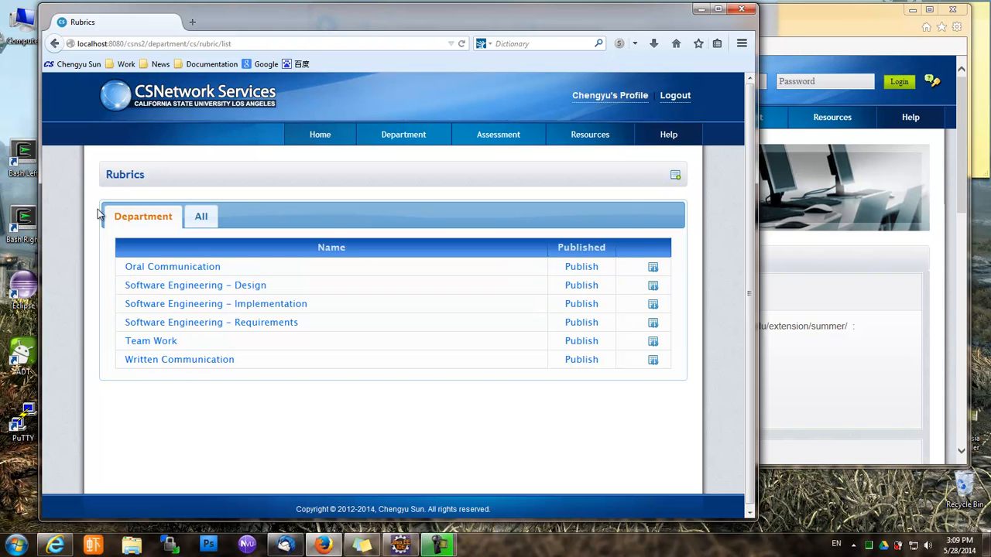
Start a rubric named 'My Class Presentation Rubric', described 'This rubric is for my class only', with scale 3
left_click(675, 177)
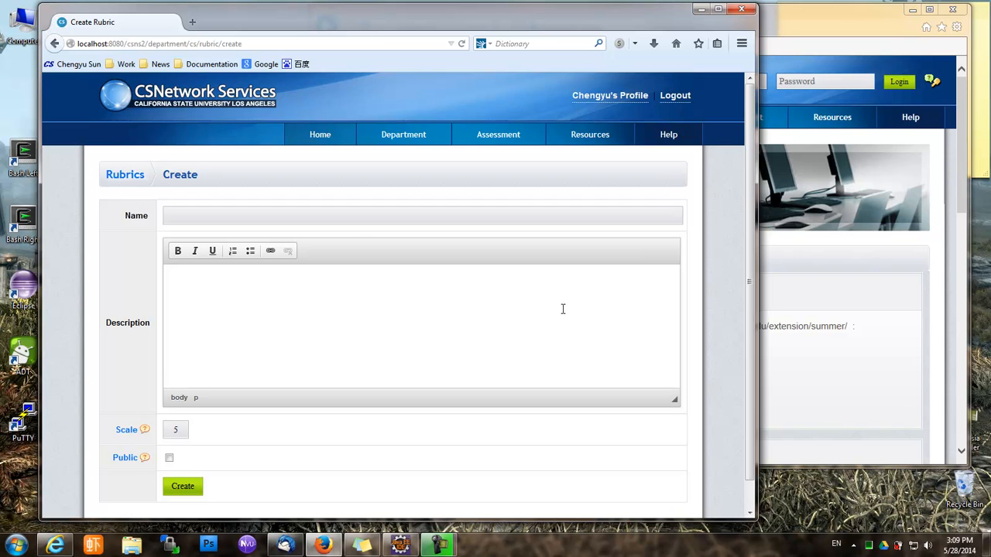
scroll(561, 308, "down", 1)
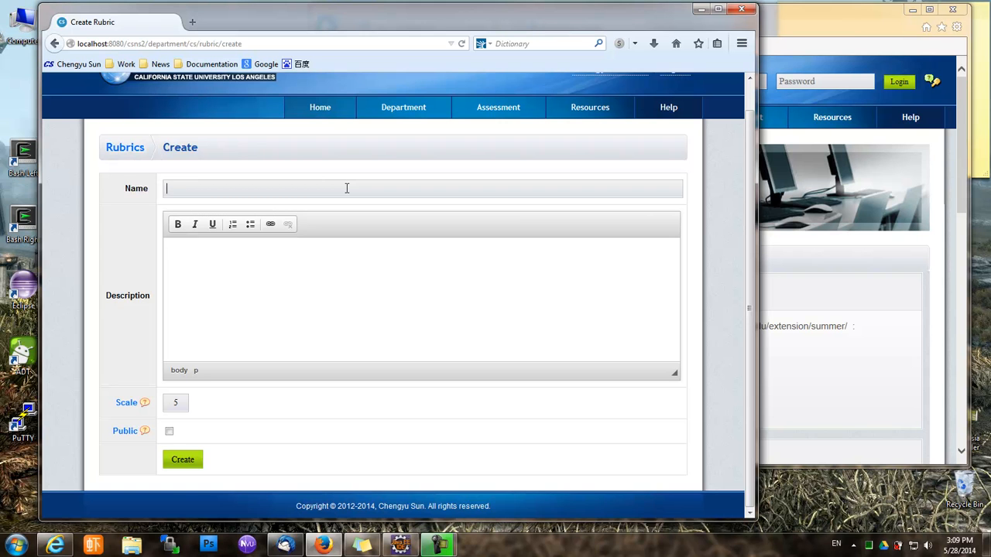
type("My ")
type("Calss")
key("BackSpace")
key("BackSpace")
key("BackSpace")
key("BackSpace")
type("lass Presentation Rubric")
left_click(325, 334)
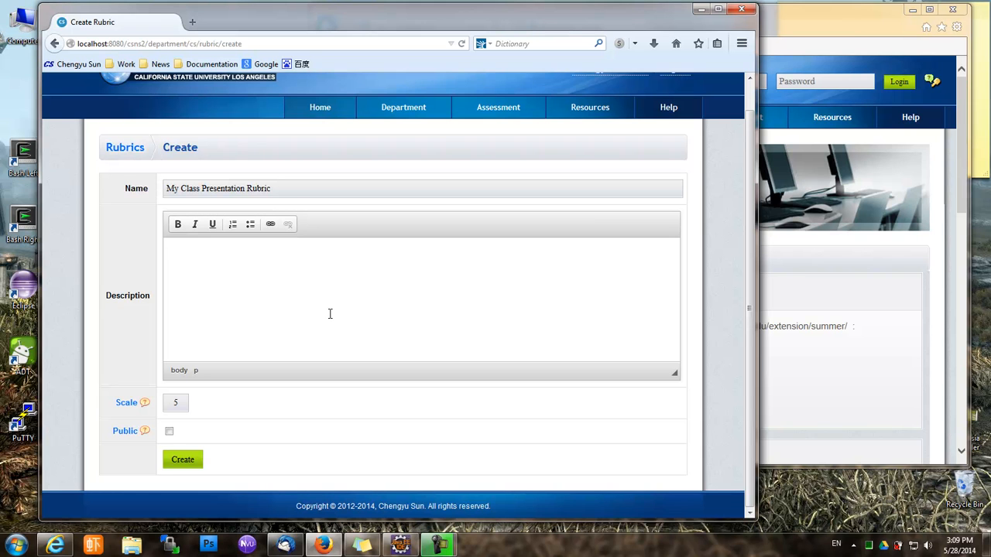
type("This rubric is for my class only.")
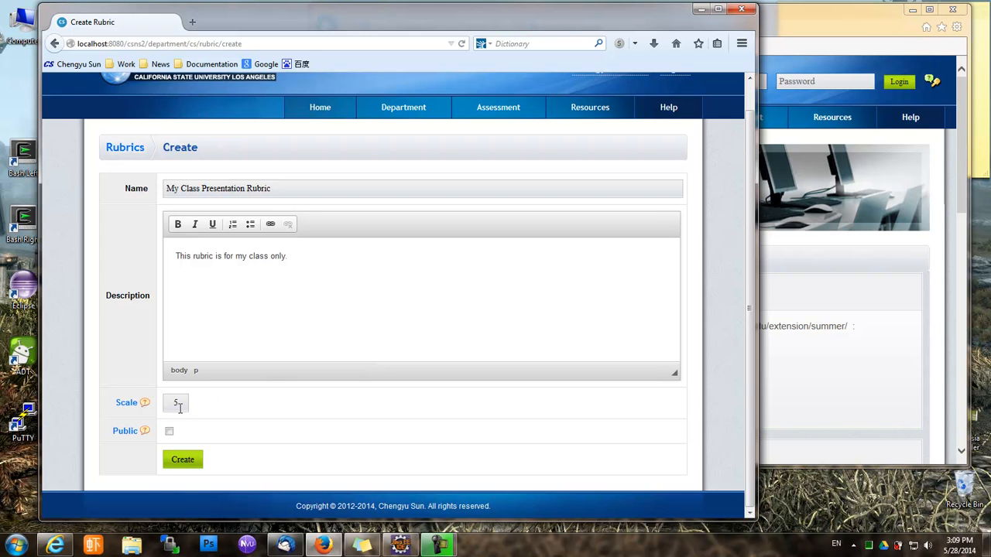
left_click(179, 407)
double_click(177, 402)
type("3")
Create the rubric and add a Knowledge performance indicator rated Bad, OK, Good
left_click(194, 462)
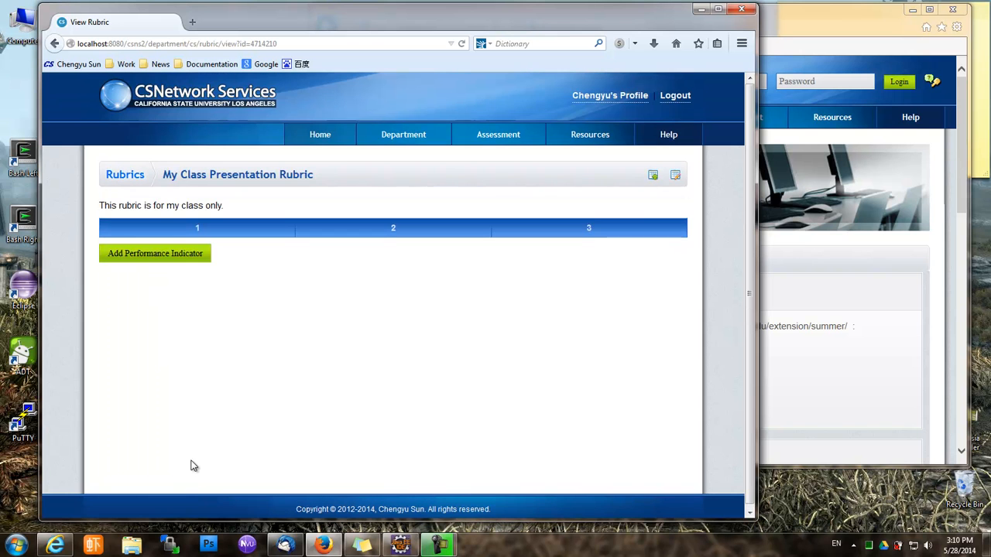
left_click(192, 258)
left_click(237, 217)
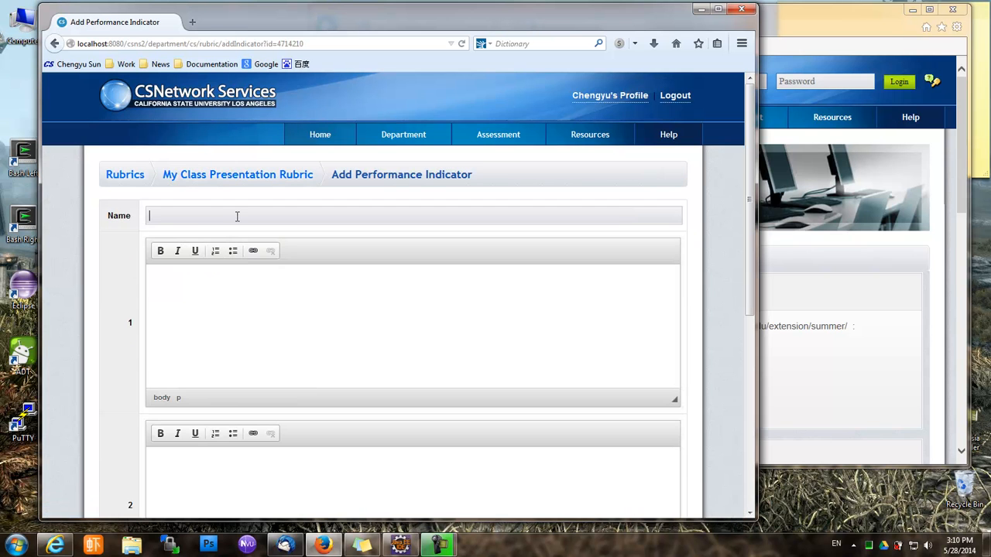
type("Ko")
type("owledge")
scroll(259, 352, "down", 8)
scroll(300, 341, "up", 8)
key("Tab")
type("OK")
left_click(329, 452)
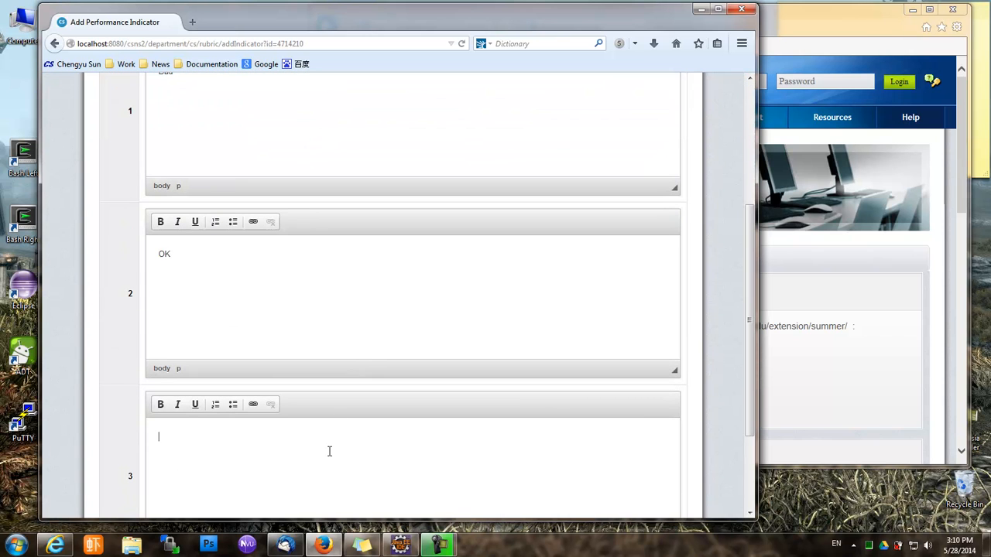
type("Good")
scroll(333, 448, "down", 3)
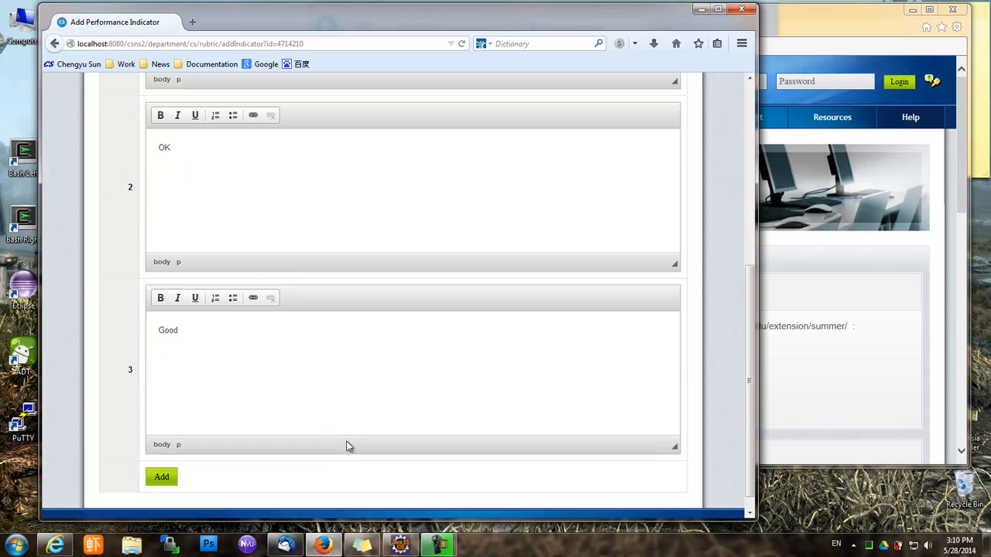
left_click(172, 461)
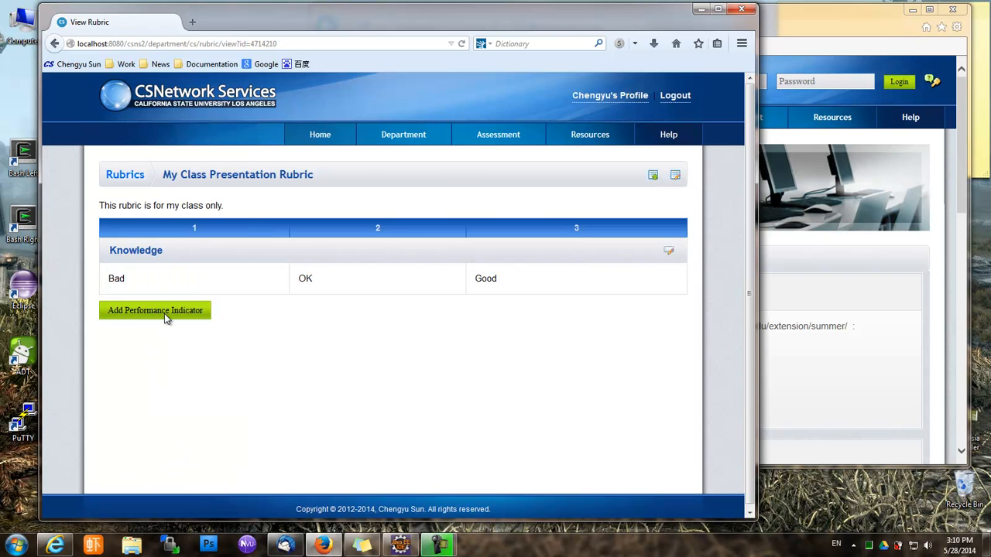
Add a second performance indicator, Content, rated Bad, OK, Good
left_click(165, 314)
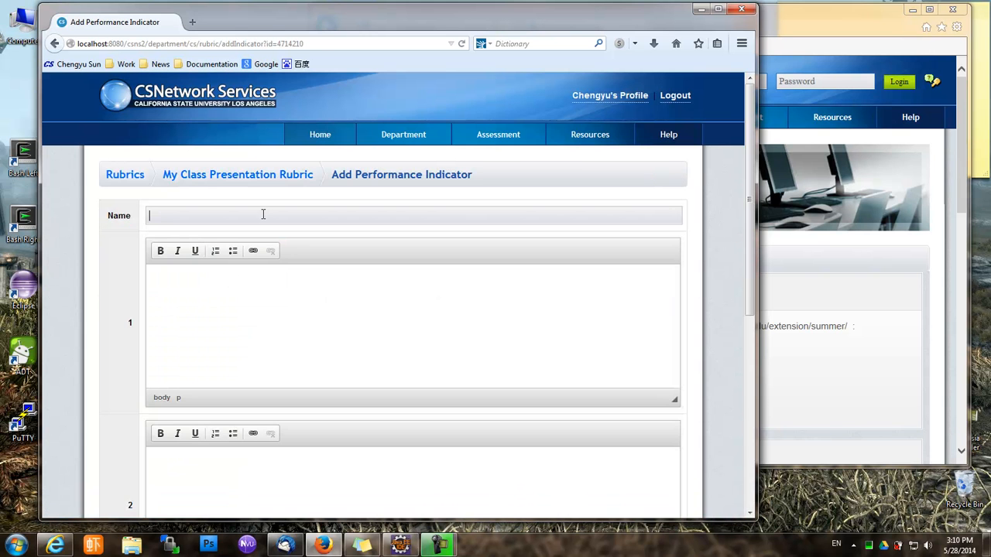
type("Organiz")
key("BackSpace")
key("BackSpace")
key("BackSpace")
key("BackSpace")
key("BackSpace")
key("BackSpace")
key("BackSpace")
type("c")
key("BackSpace")
type("Coet")
key("BackSpace")
type("ntent")
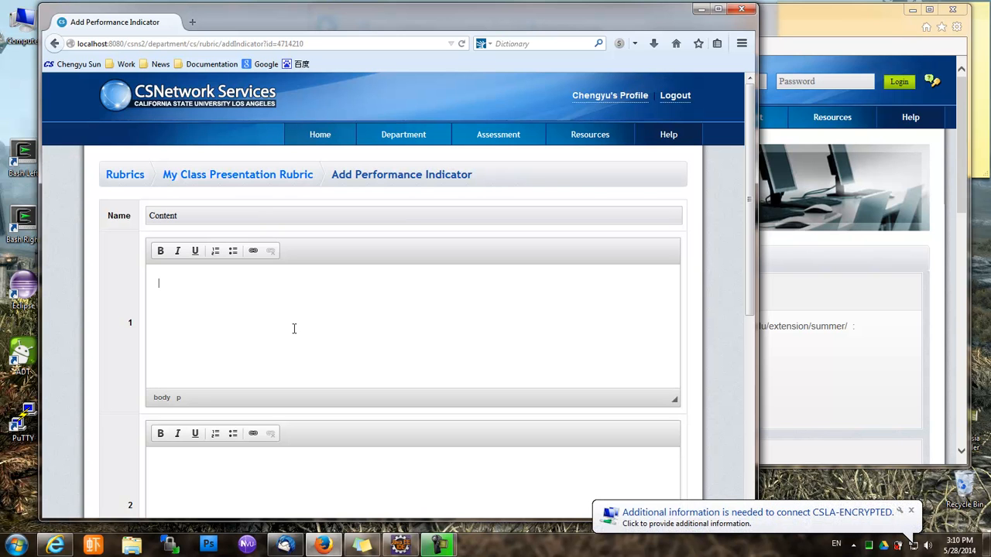
type("Bad")
scroll(294, 328, "down", 5)
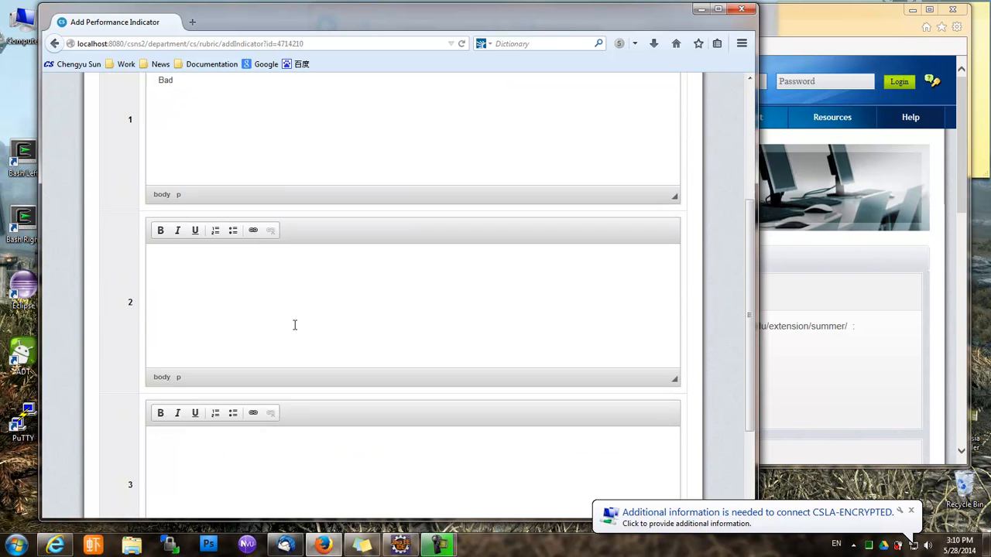
left_click(295, 325)
type("OK")
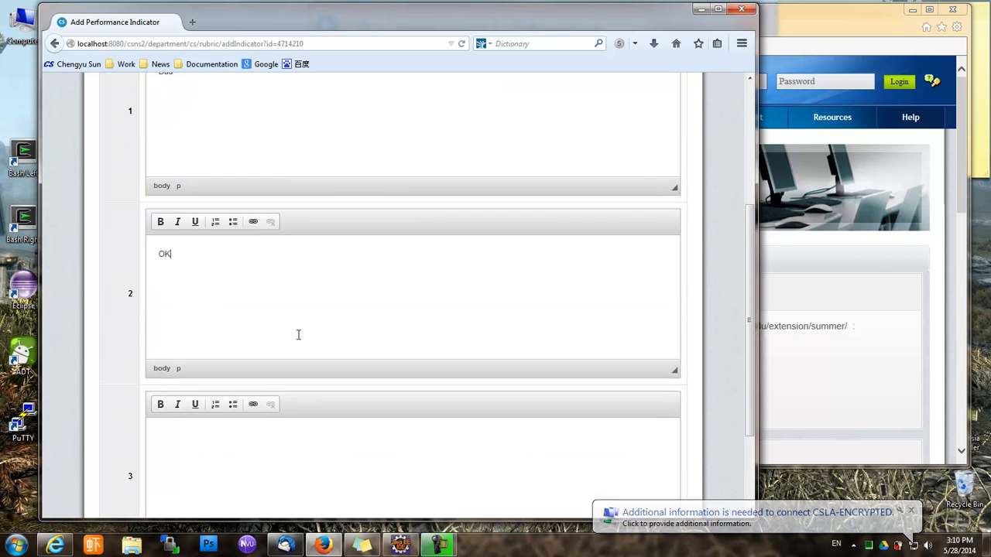
scroll(299, 336, "down", 3)
left_click(291, 362)
type("Good")
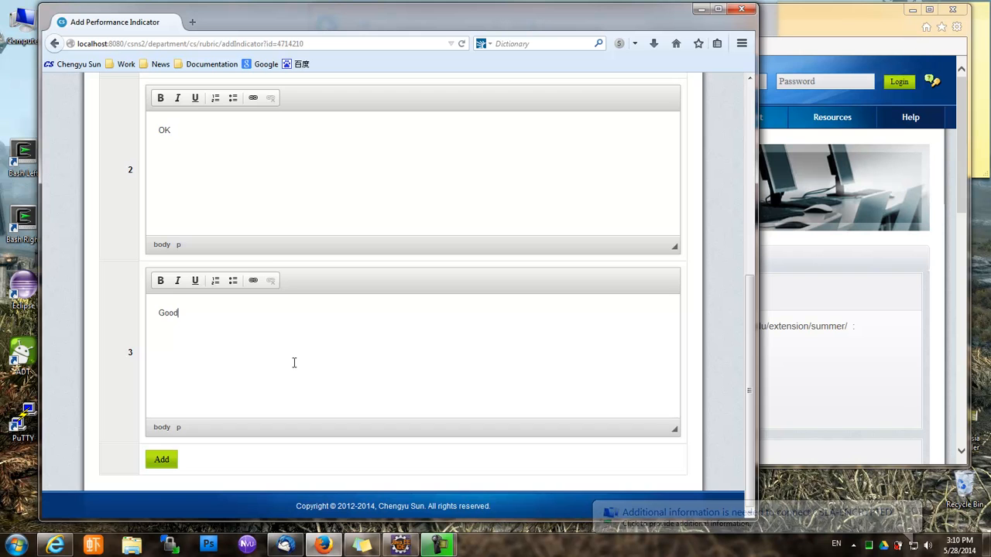
left_click(161, 460)
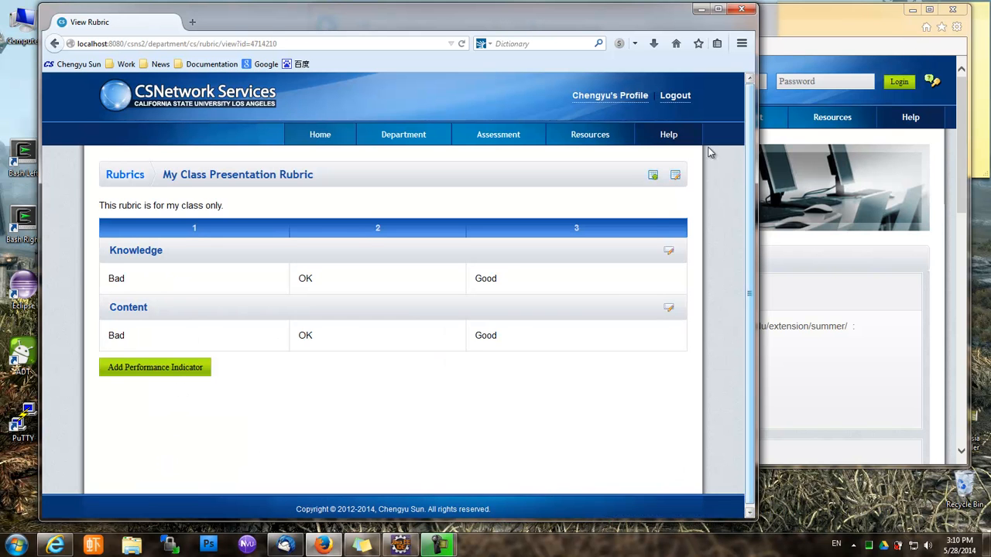
left_click(132, 172)
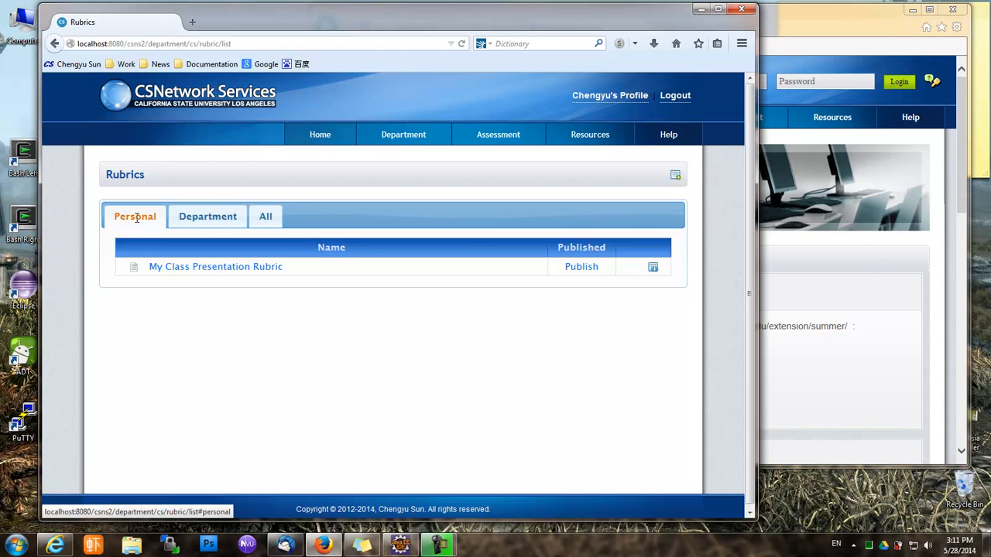
left_click(200, 223)
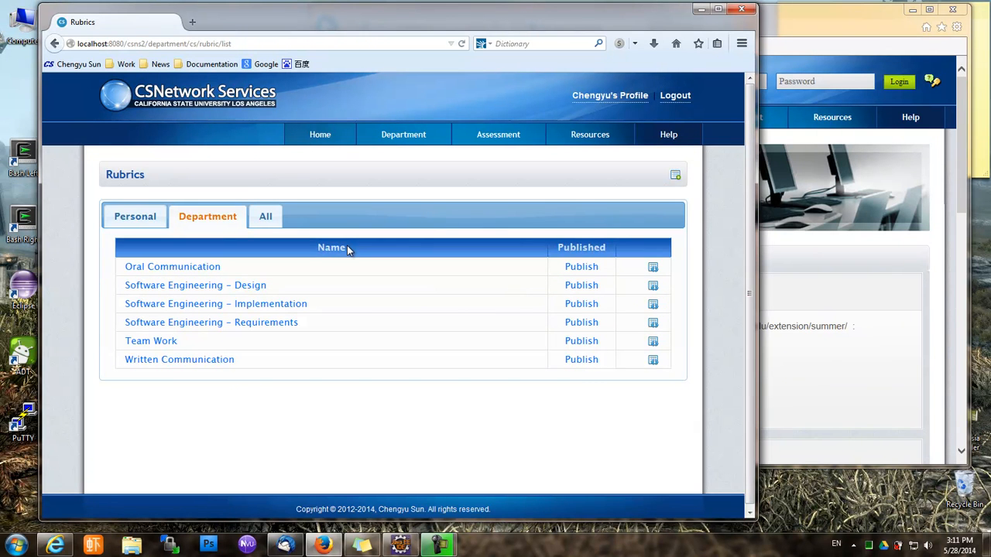
left_click(125, 220)
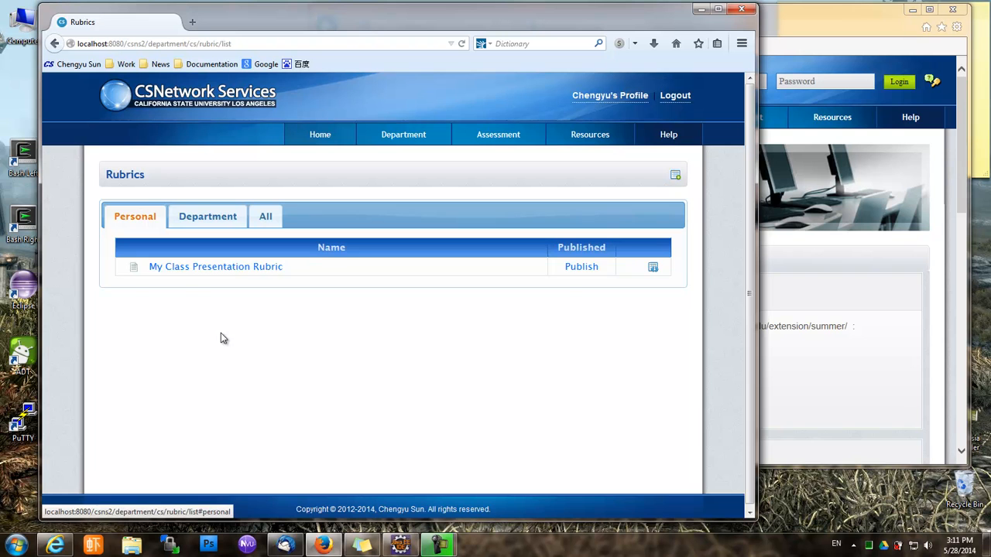
left_click(189, 267)
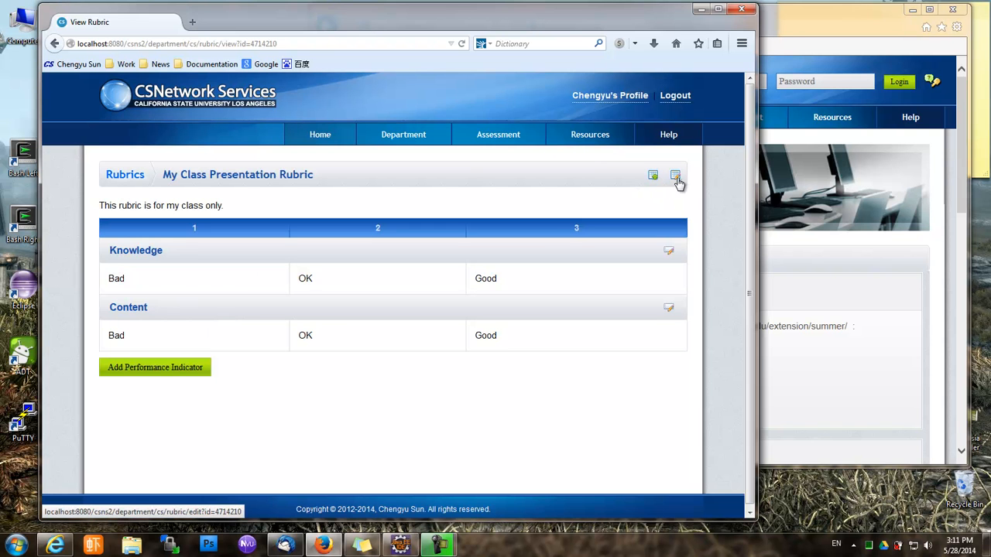
left_click(675, 178)
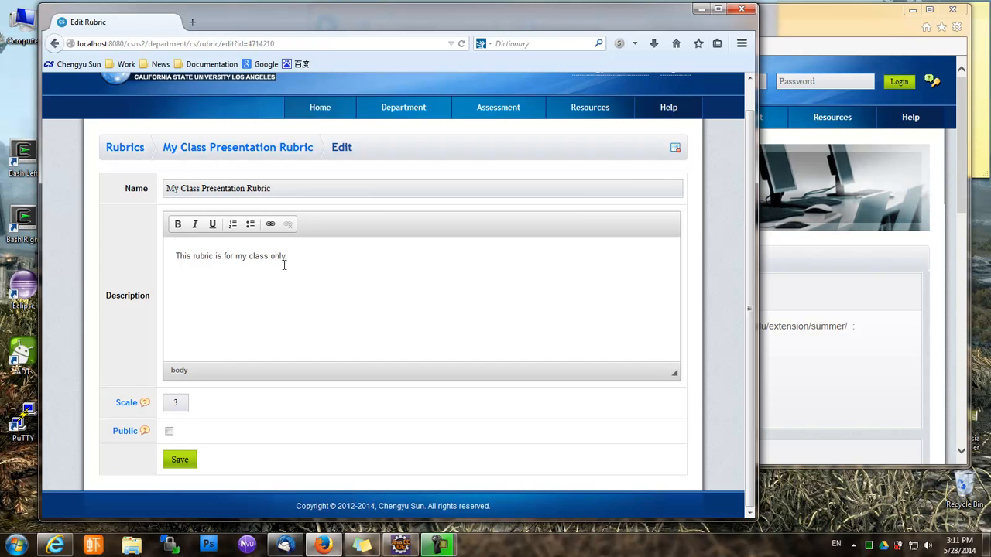
left_click(188, 463)
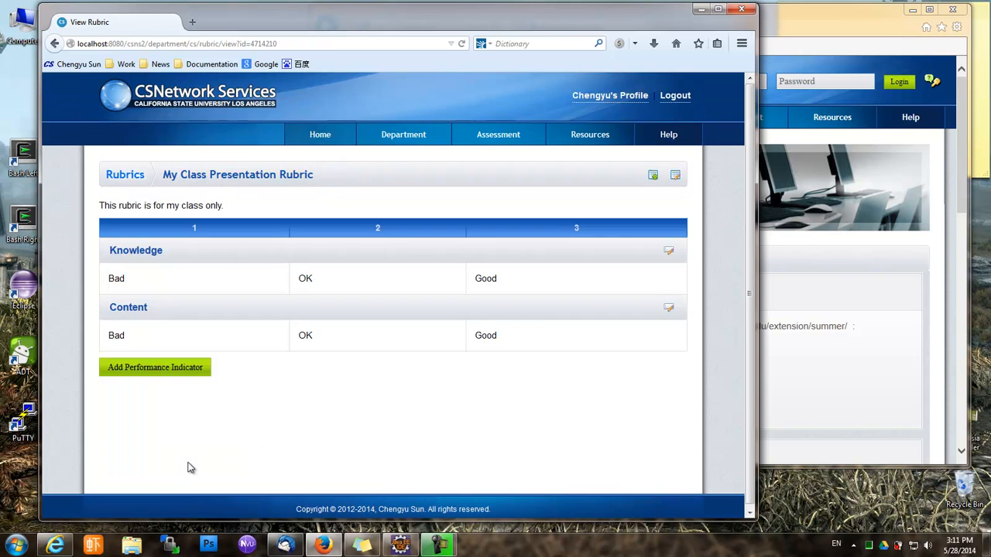
Delete the Content criterion from My Class Presentation Rubric
left_click(669, 252)
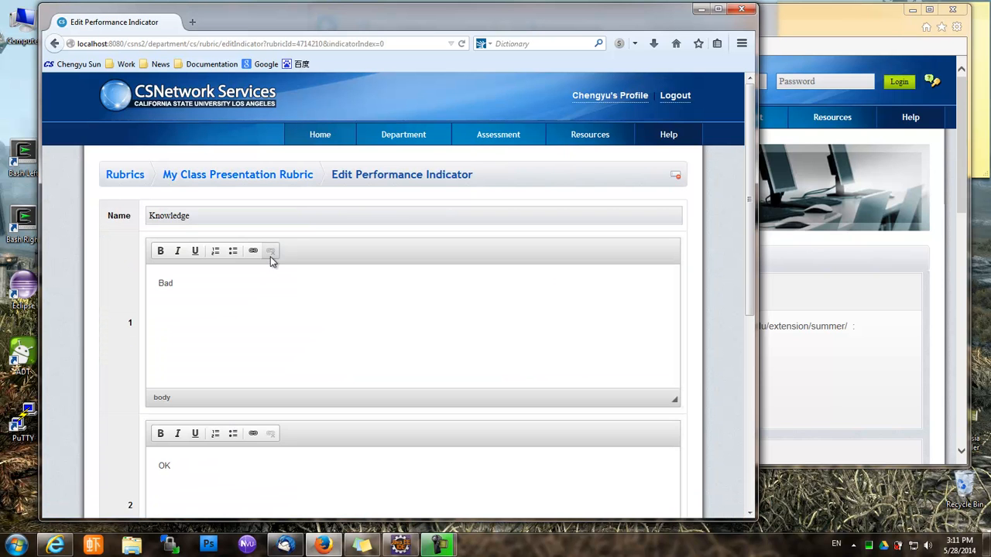
left_click(244, 178)
left_click(669, 308)
left_click(253, 184)
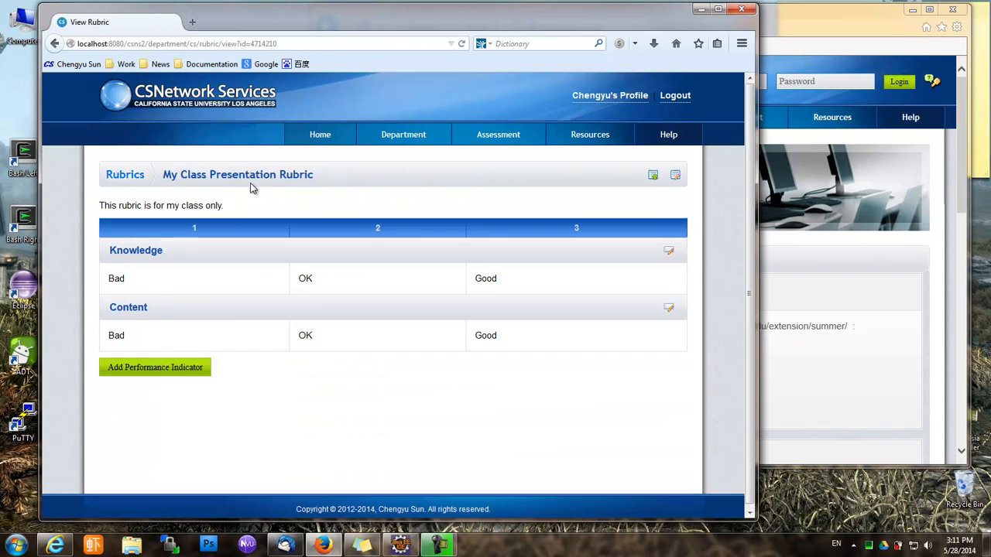
left_click(669, 310)
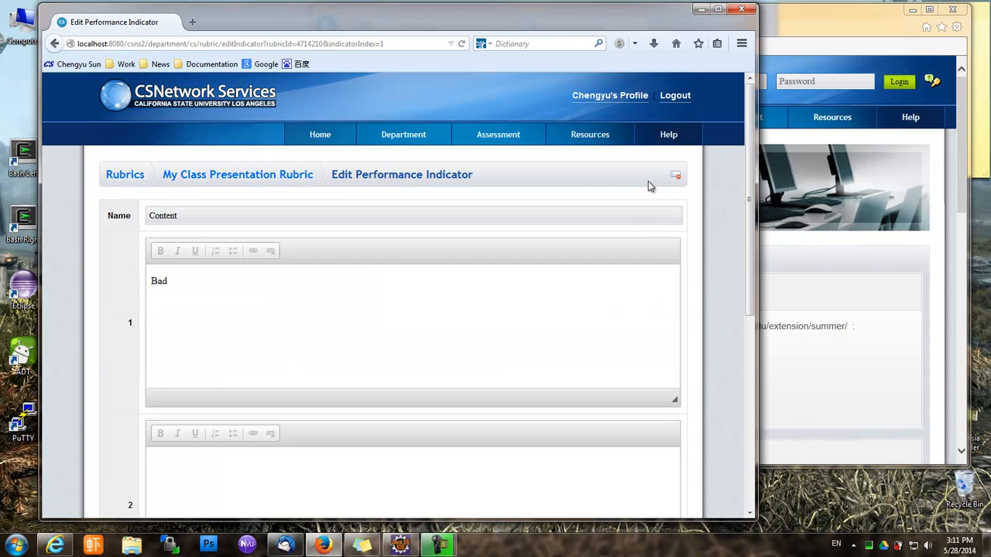
left_click(675, 176)
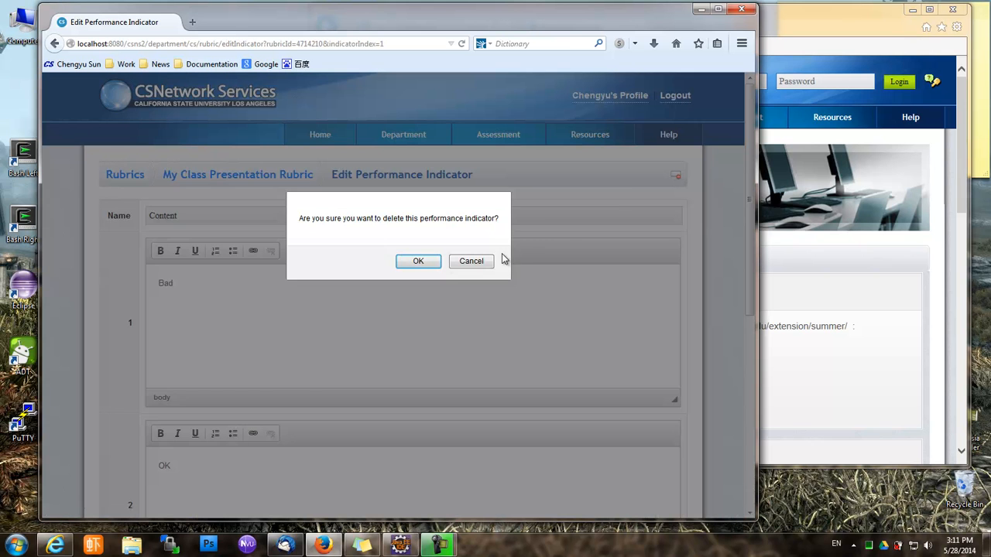
left_click(437, 262)
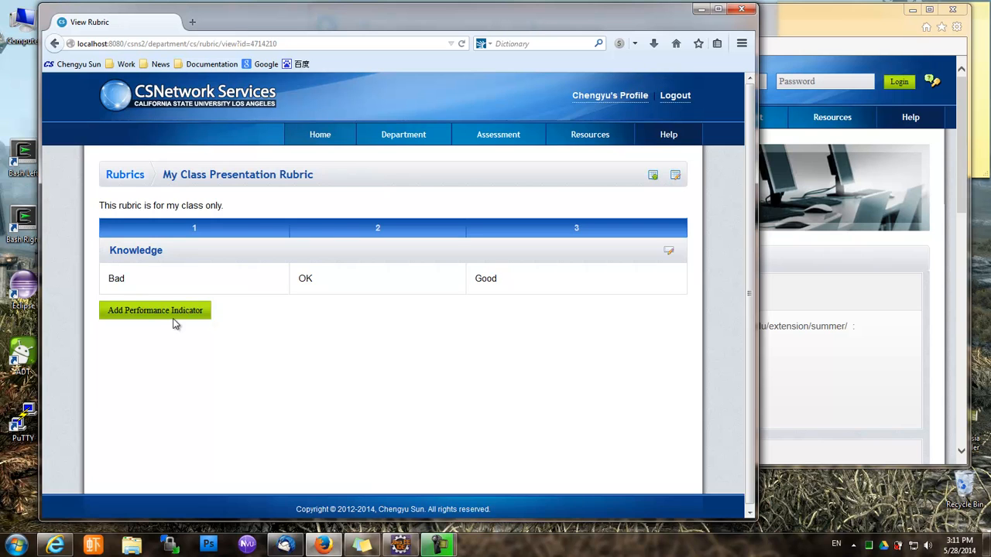
Add a Language performance indicator rated Bad, OK, Good
left_click(171, 313)
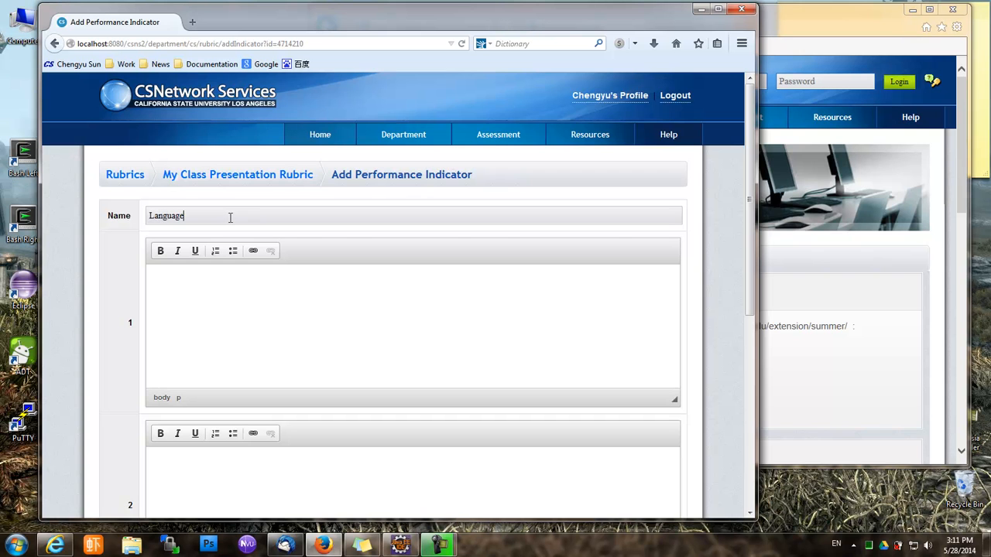
scroll(274, 308, "down", 3)
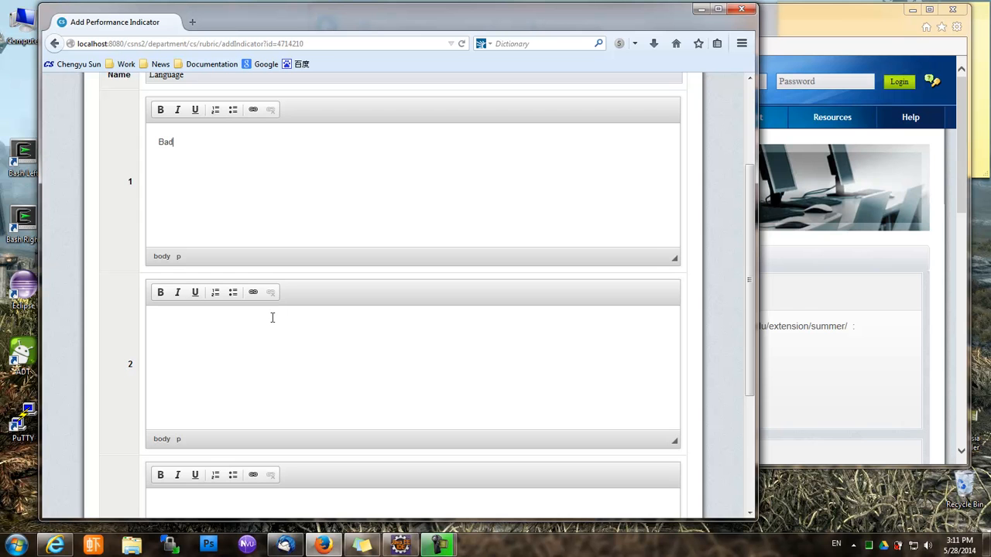
scroll(275, 340, "down", 4)
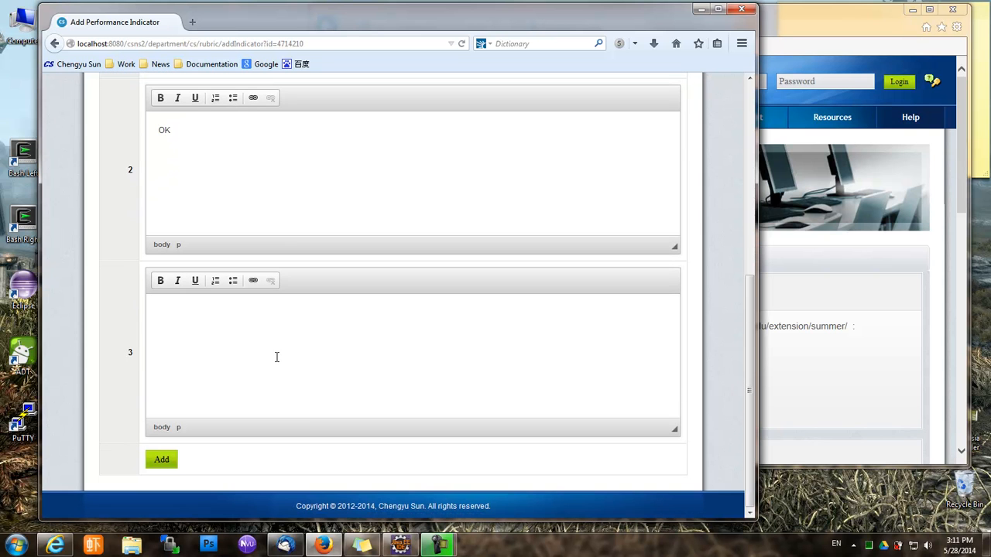
left_click(170, 462)
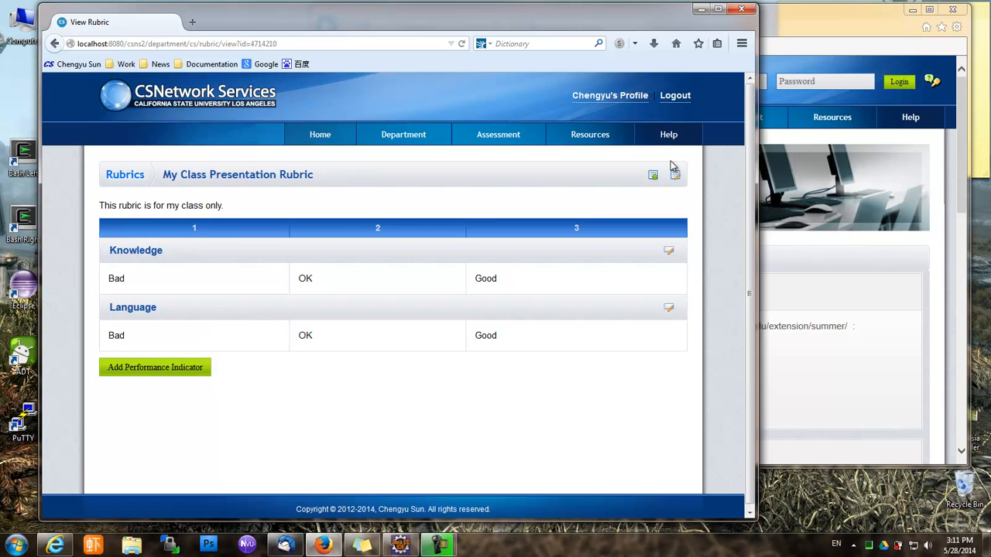
left_click(144, 178)
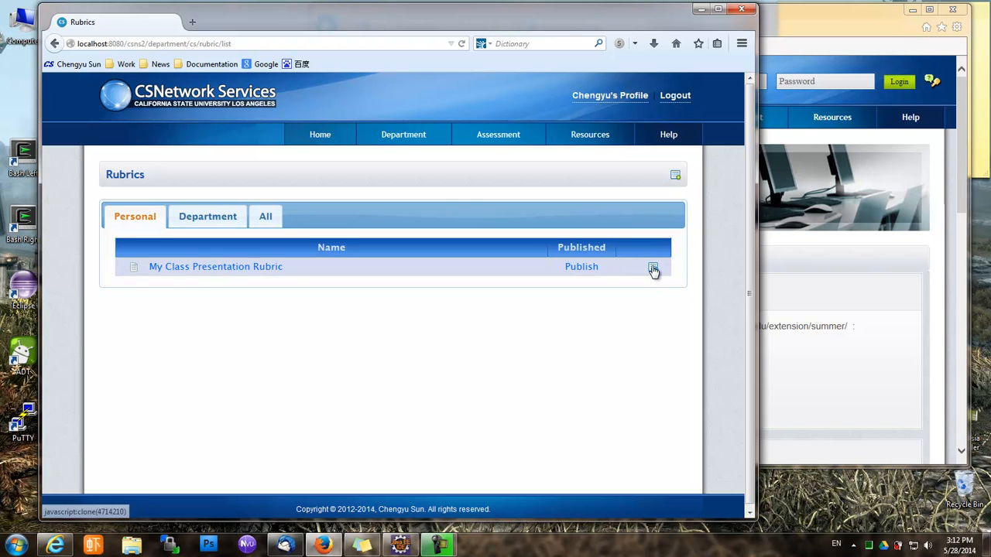
left_click(261, 268)
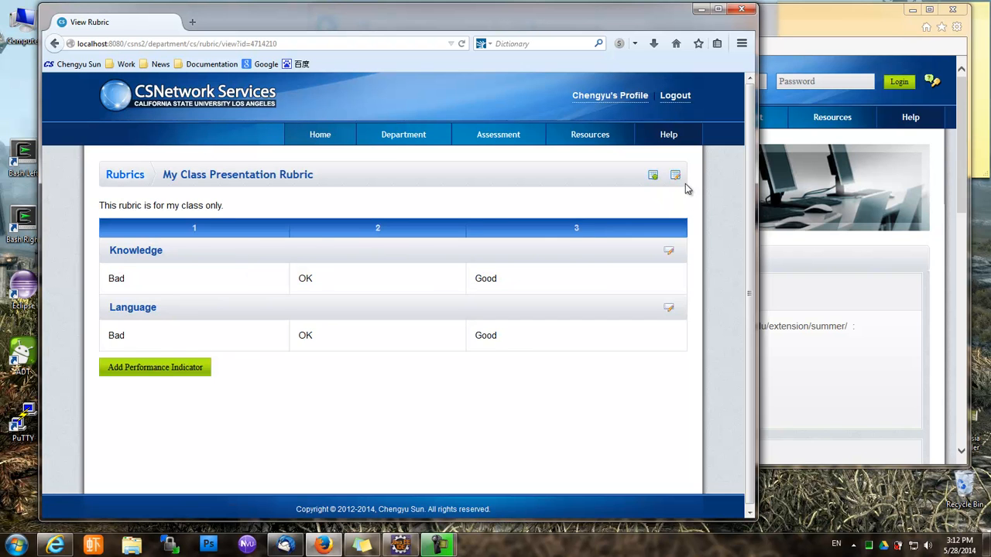
left_click(674, 180)
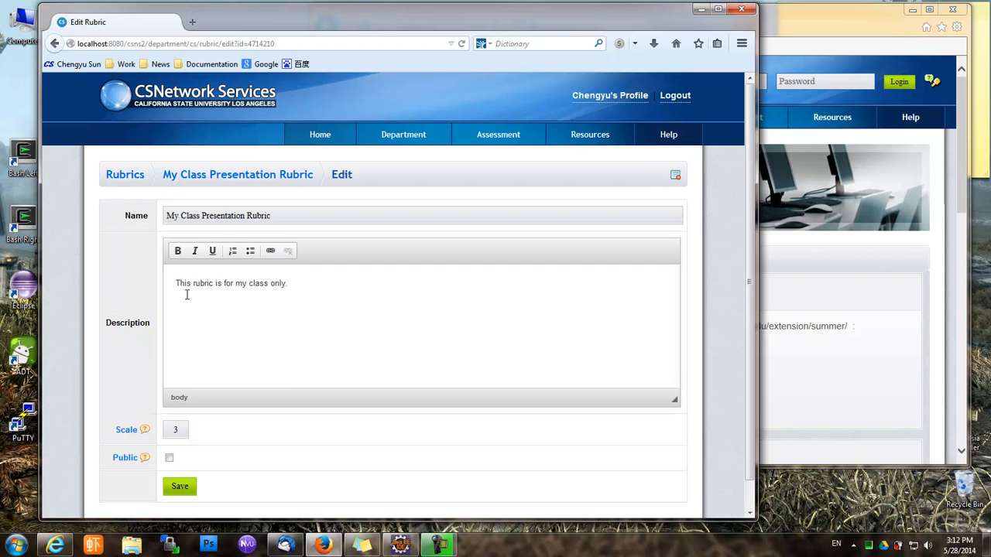
scroll(156, 331, "down", 2)
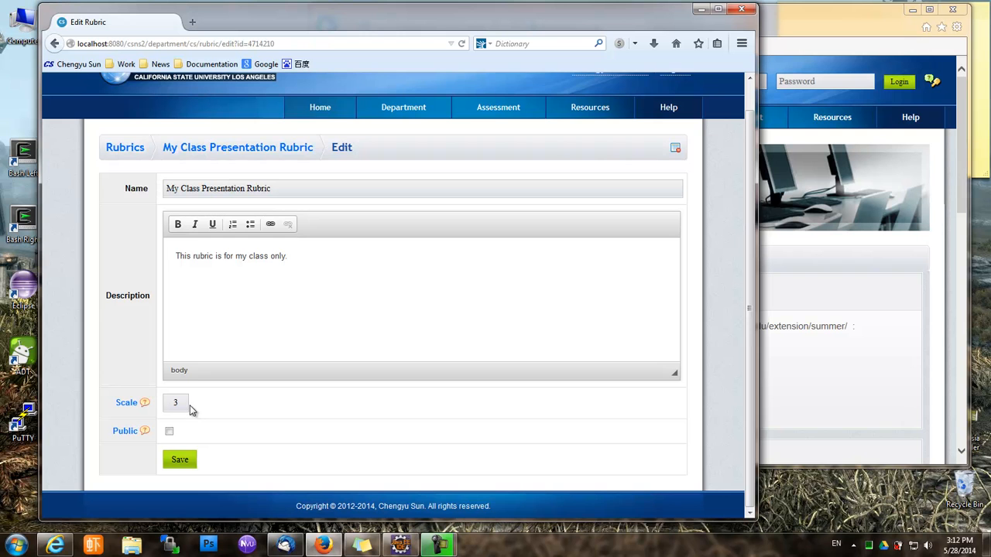
left_click(256, 153)
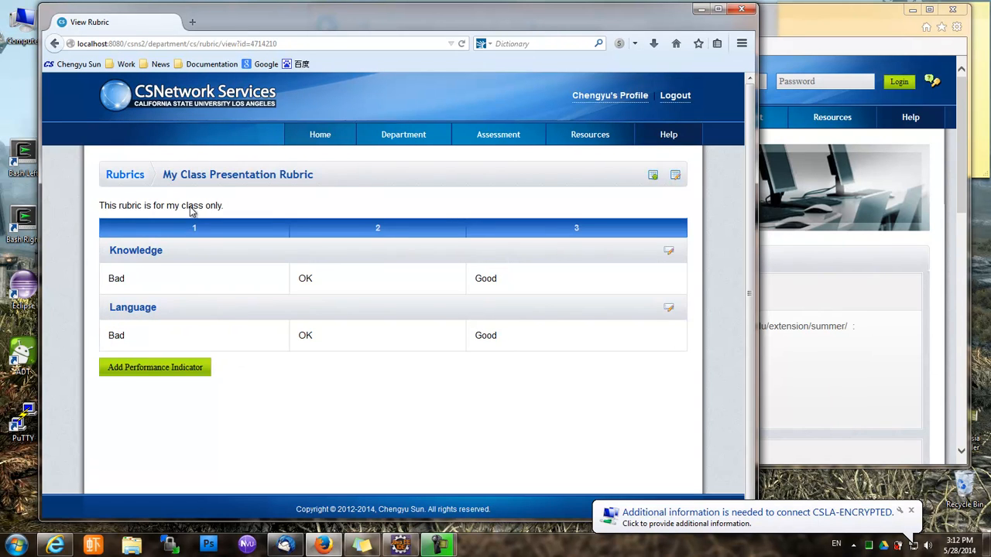
left_click(130, 176)
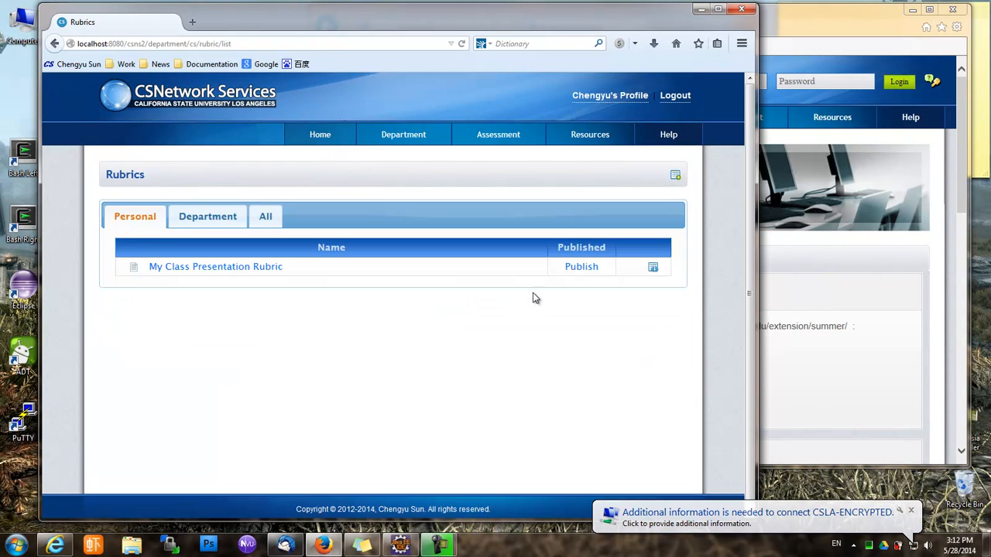
Publish My Class Presentation Rubric and reopen it to view its criteria
left_click(581, 271)
left_click(394, 260)
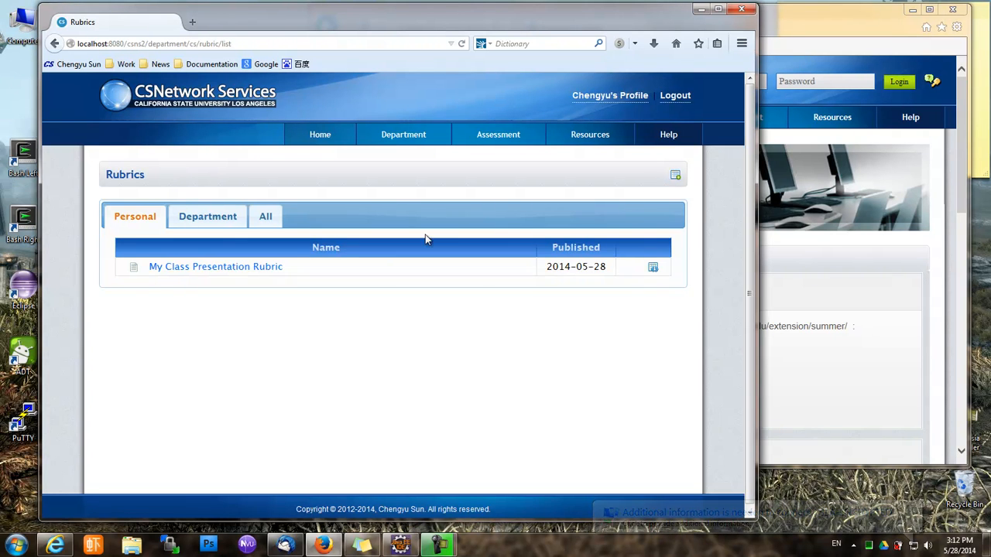
left_click(170, 265)
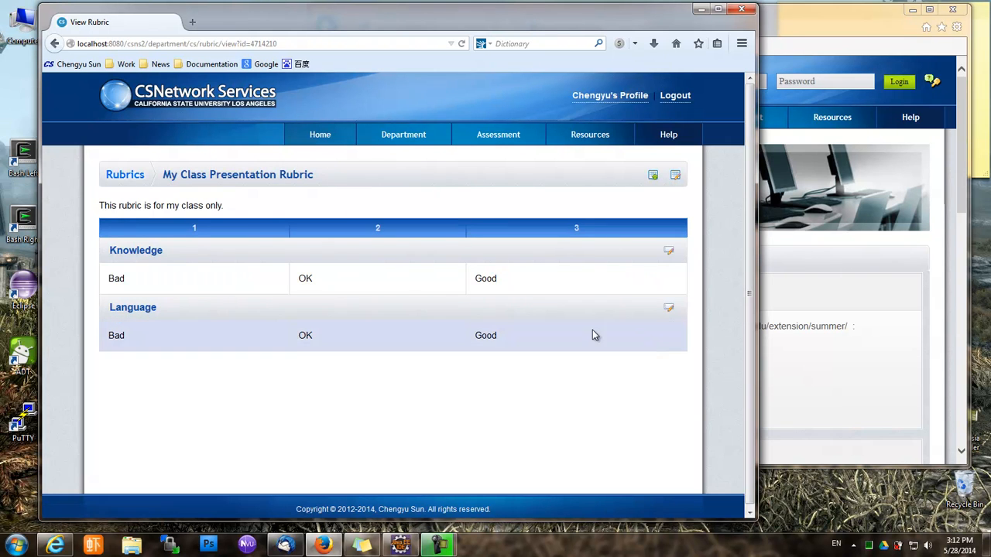
left_click(672, 252)
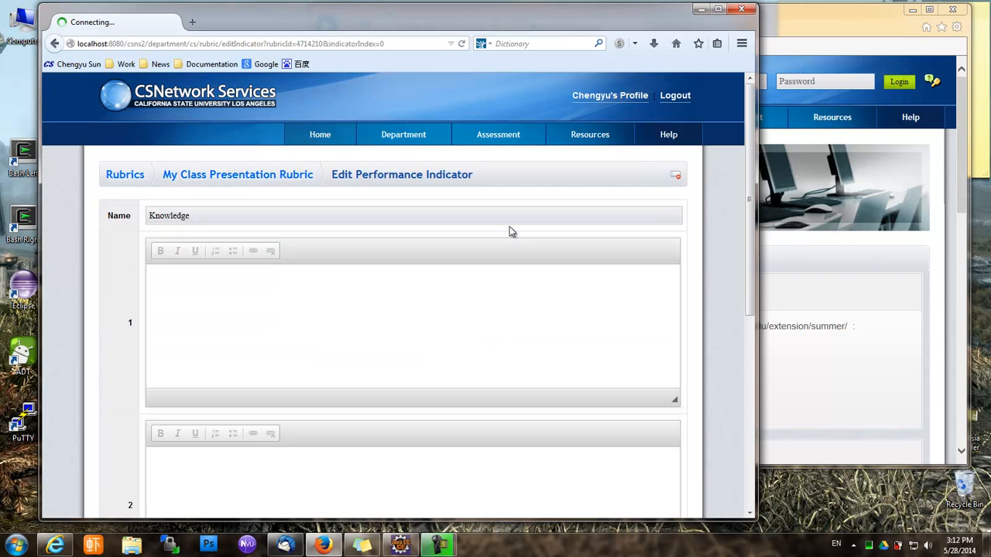
scroll(209, 308, "down", 3)
scroll(223, 302, "up", 3)
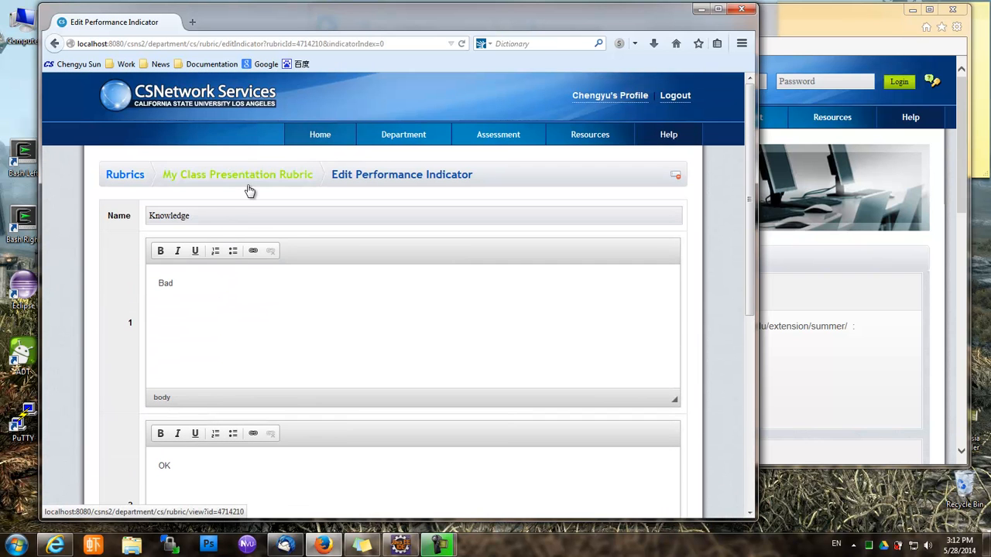
left_click(248, 180)
left_click(128, 177)
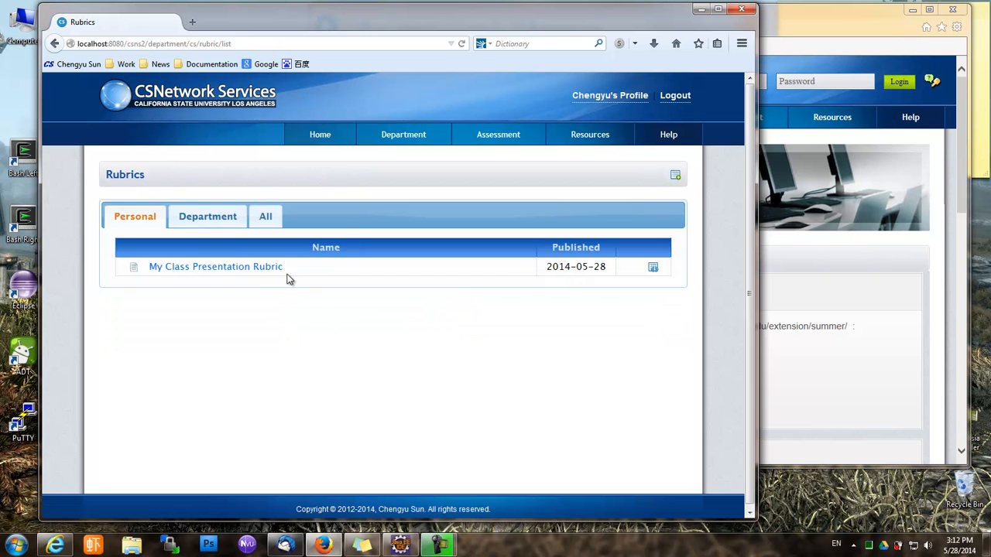
left_click(241, 267)
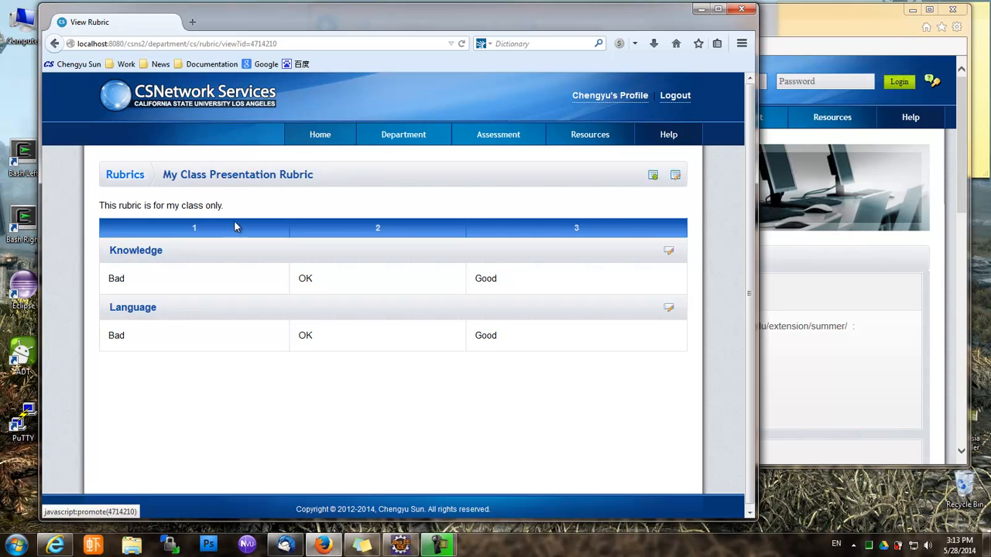
Promote My Class Presentation Rubric to a department rubric, then return to the Rubrics list
left_click(127, 177)
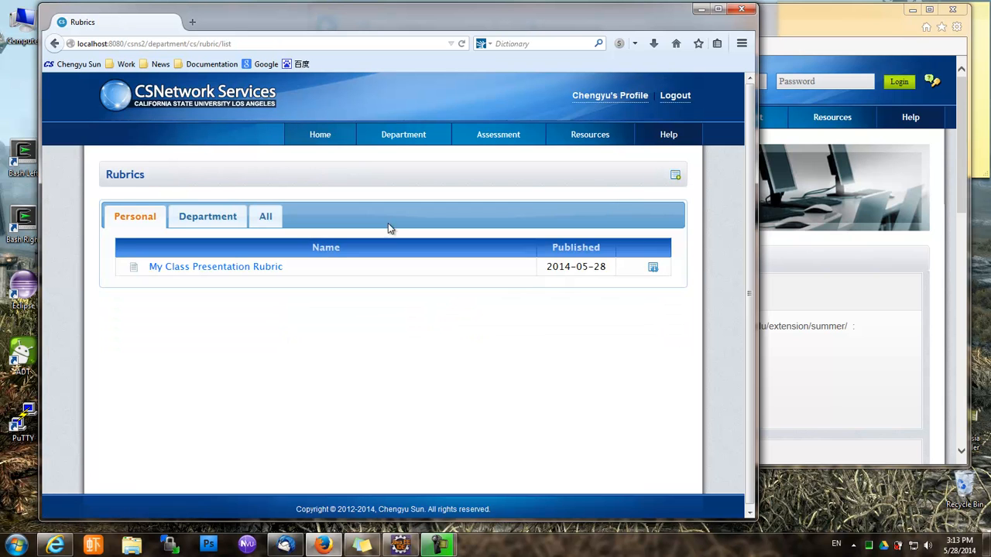
left_click(175, 268)
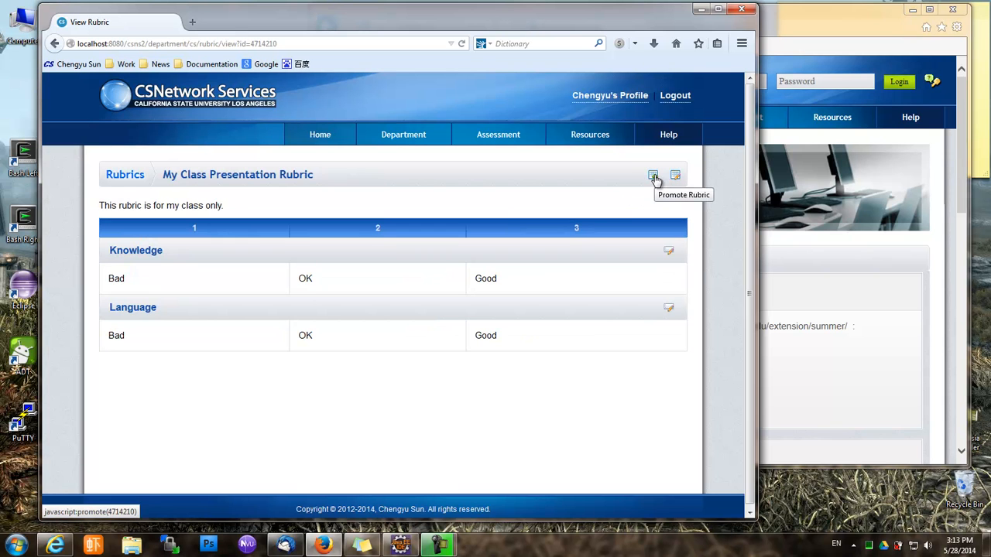
left_click(654, 177)
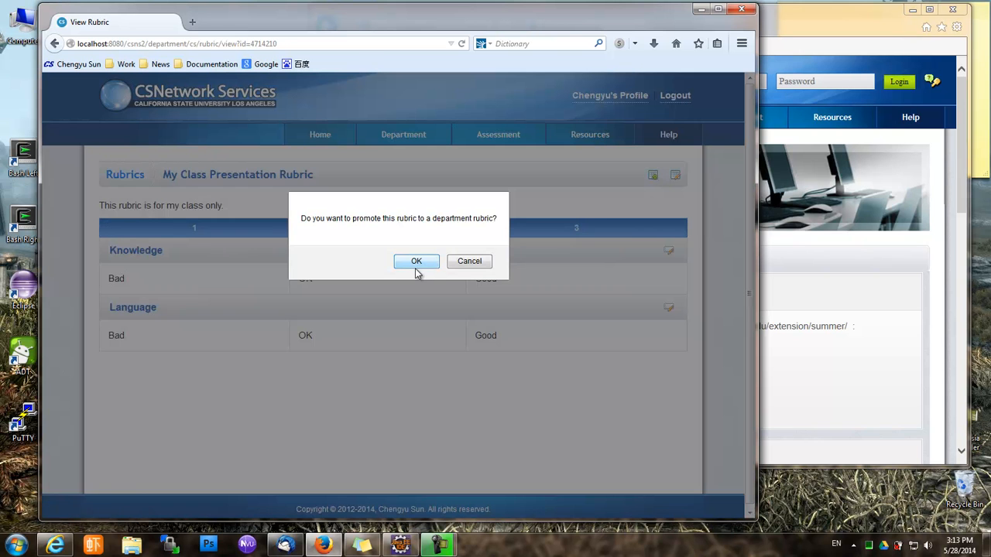
left_click(416, 263)
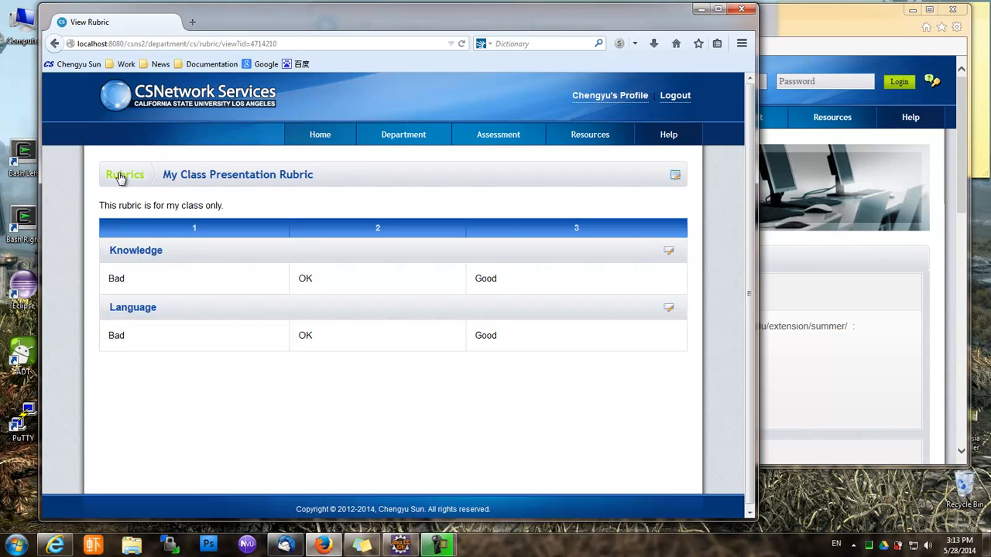
left_click(122, 177)
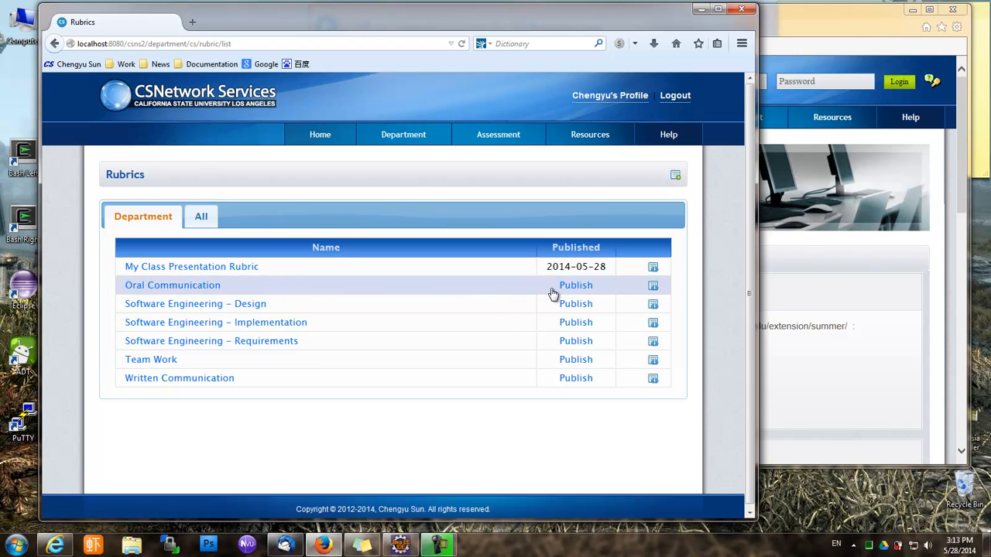
left_click(581, 286)
left_click(385, 262)
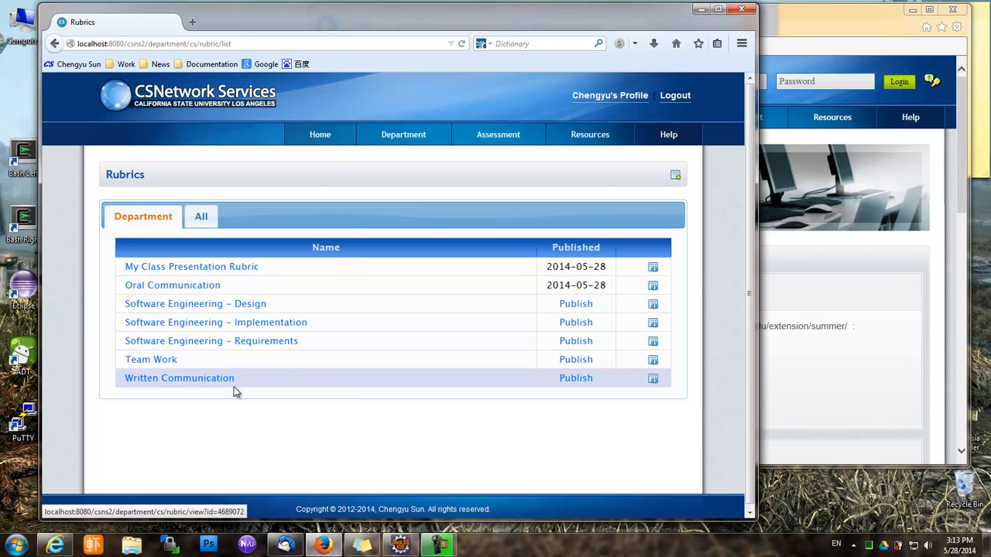
left_click(564, 360)
key("Return")
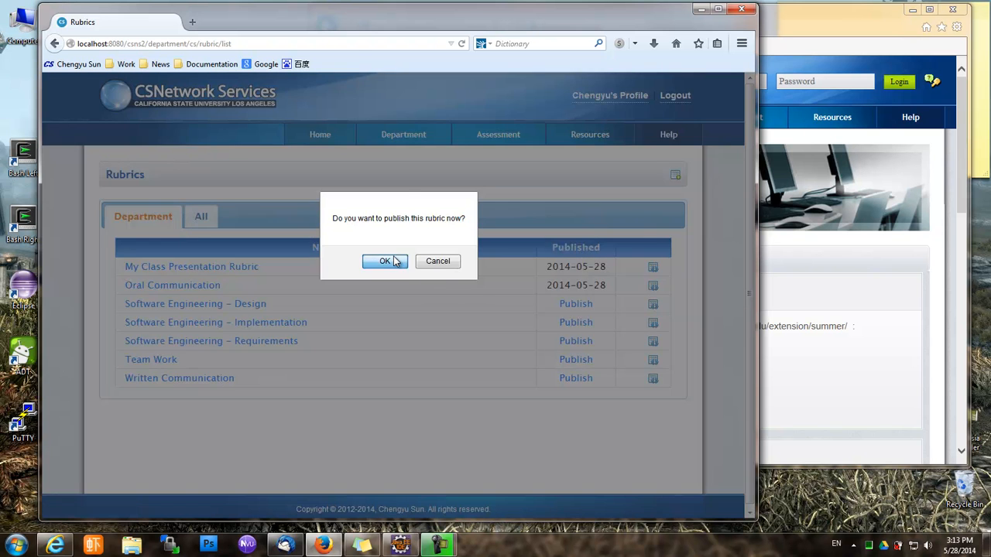
left_click(579, 379)
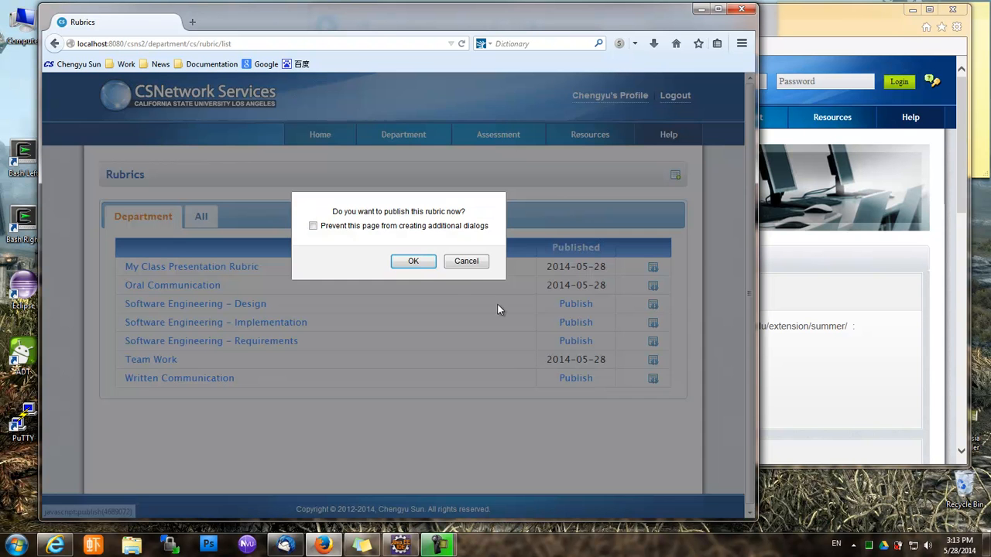
left_click(412, 264)
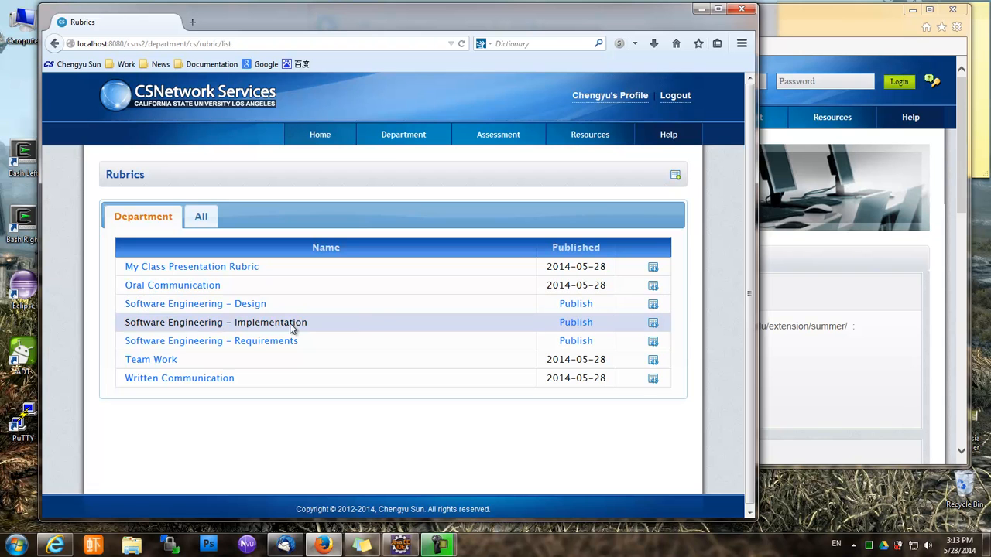
left_click(576, 323)
left_click(387, 261)
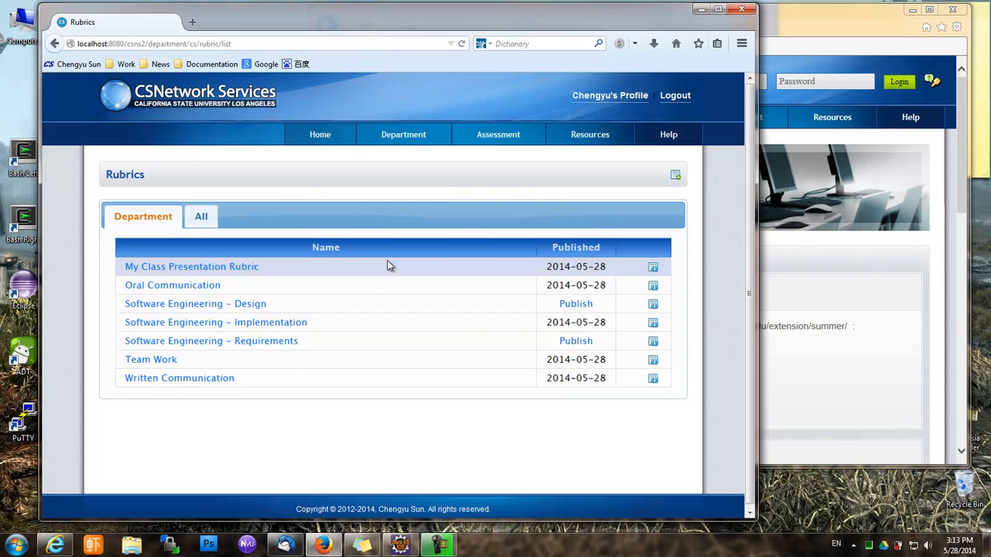
left_click(652, 268)
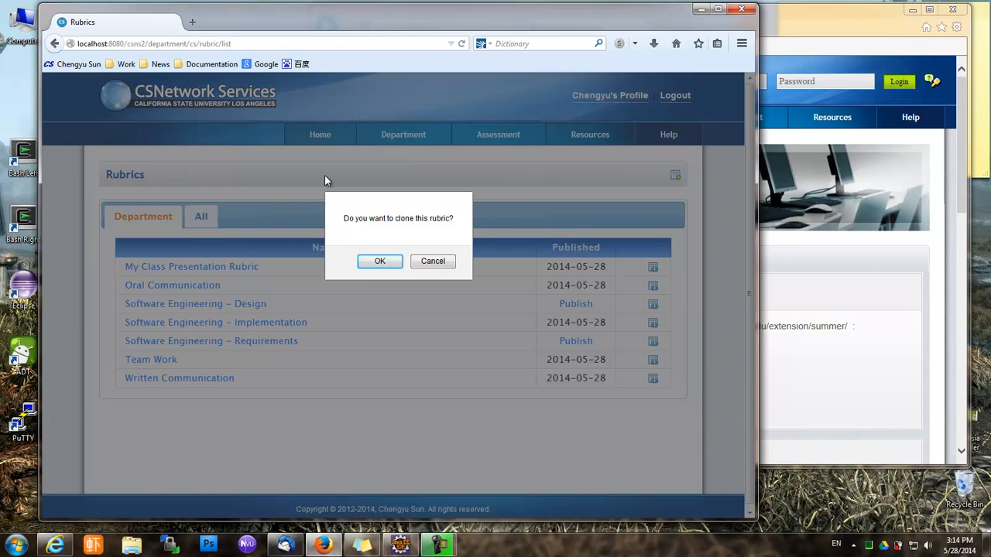
left_click(430, 263)
Show rubrics from all departments and search them for 'oral'
left_click(204, 222)
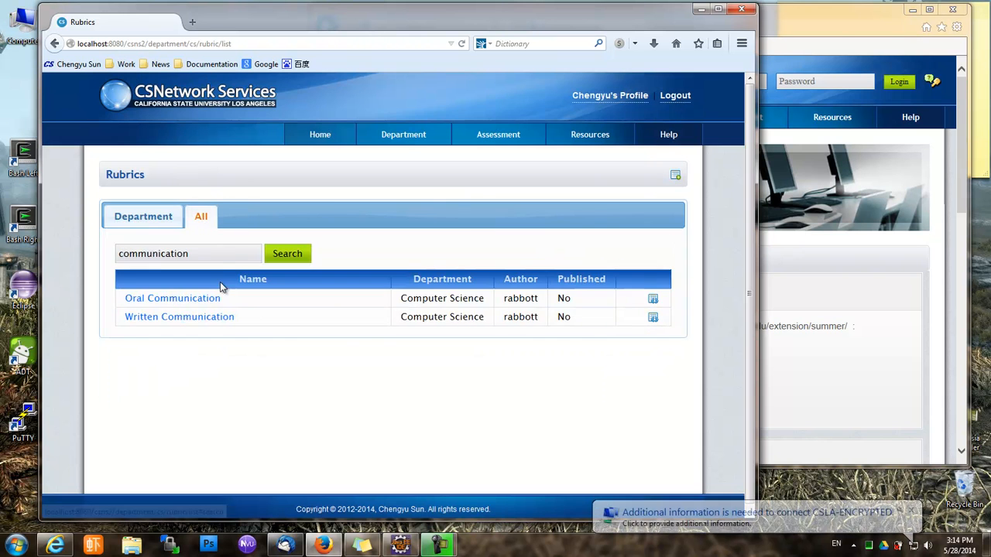
left_click(286, 258)
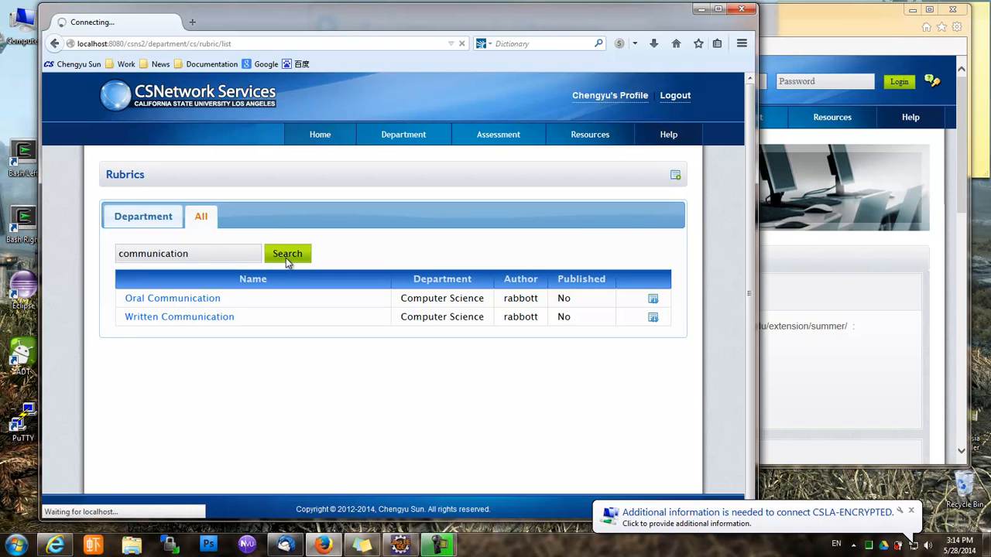
key("BackSpace")
type("orac")
key("BackSpace")
type("l")
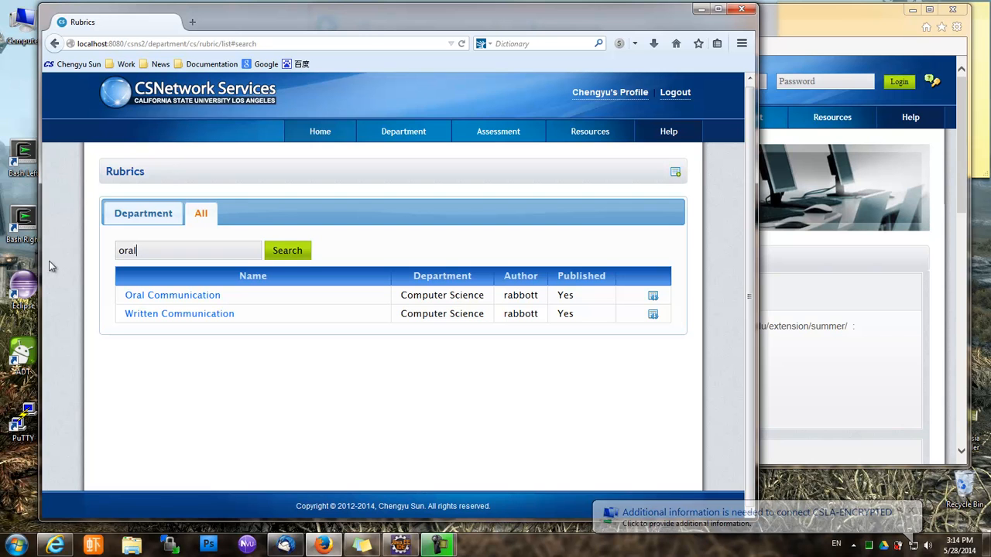
left_click(307, 258)
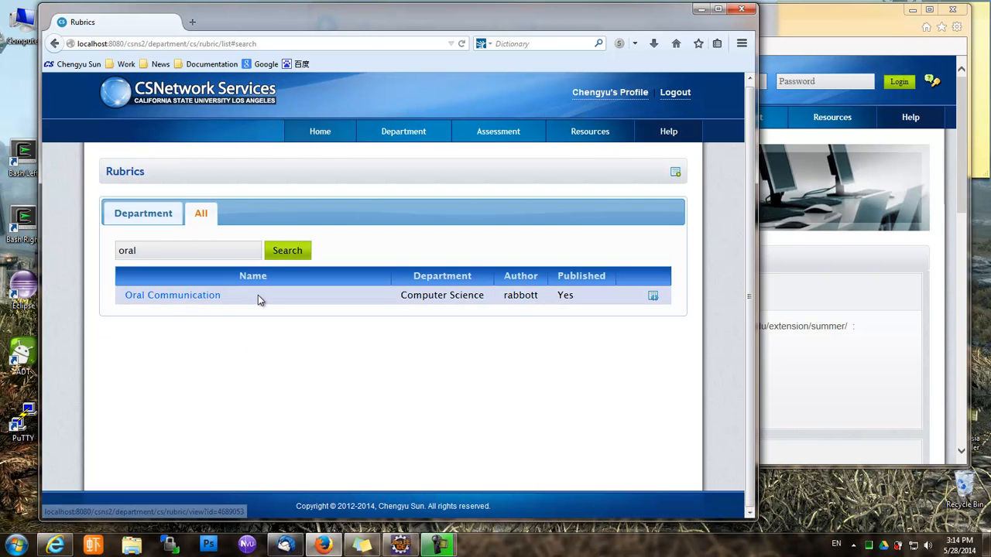
Search all rubrics for 'communication', view Oral Communication, and return to the results
left_click_drag(157, 251, 1, 251)
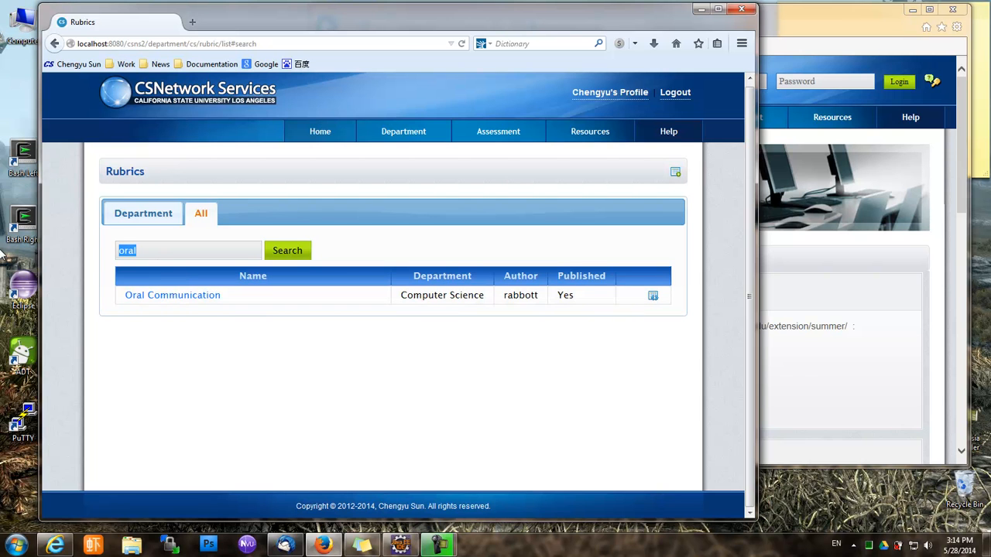
type("communication")
left_click(283, 250)
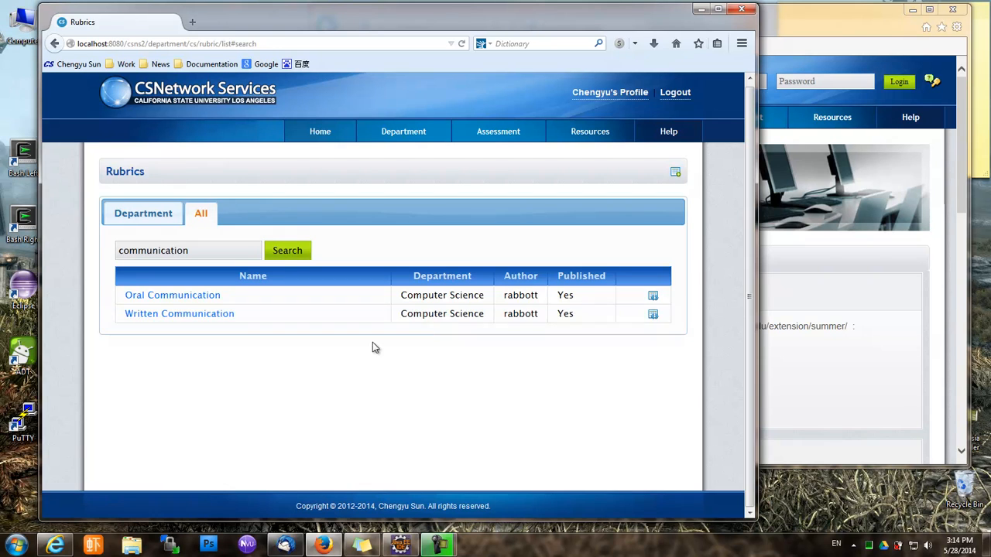
left_click(194, 295)
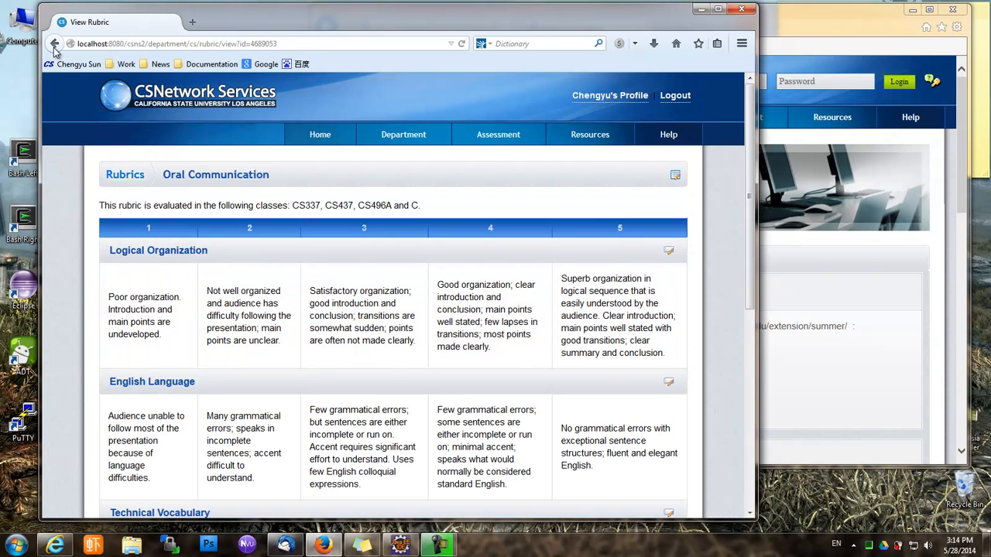
left_click(54, 44)
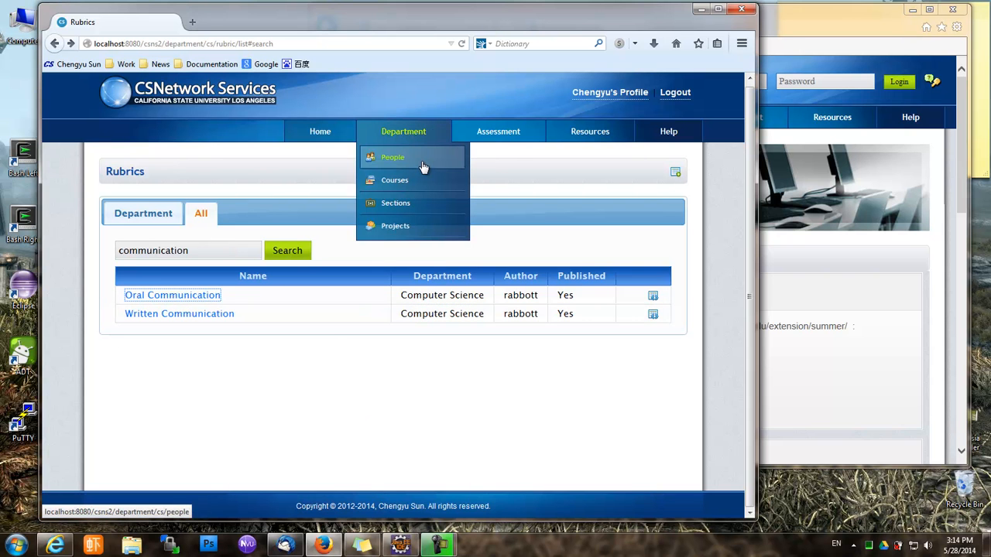
Go to Assessment > Rubrics, then switch to the Instructor's Home for Spring 2014
mouse_move(470, 132)
left_click(480, 159)
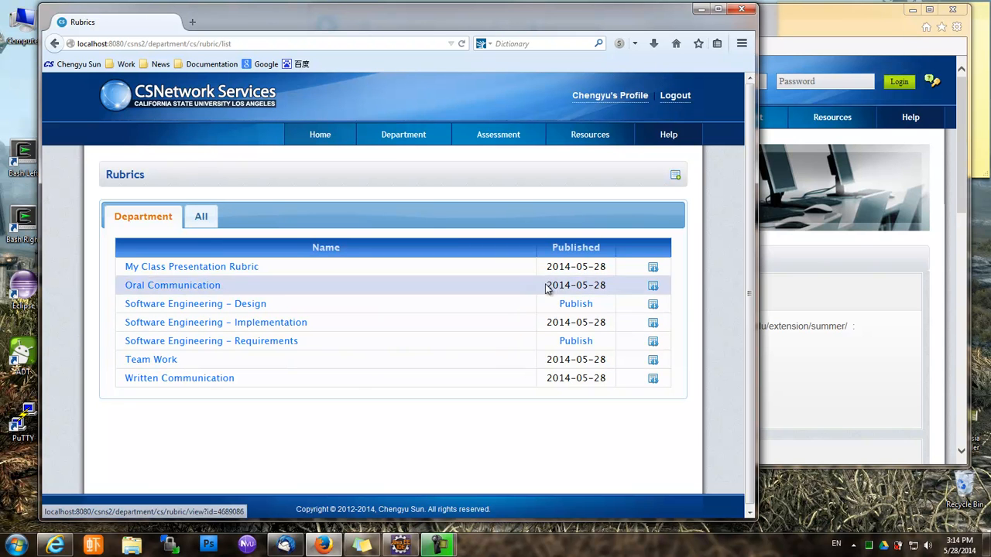
mouse_move(317, 136)
left_click(323, 163)
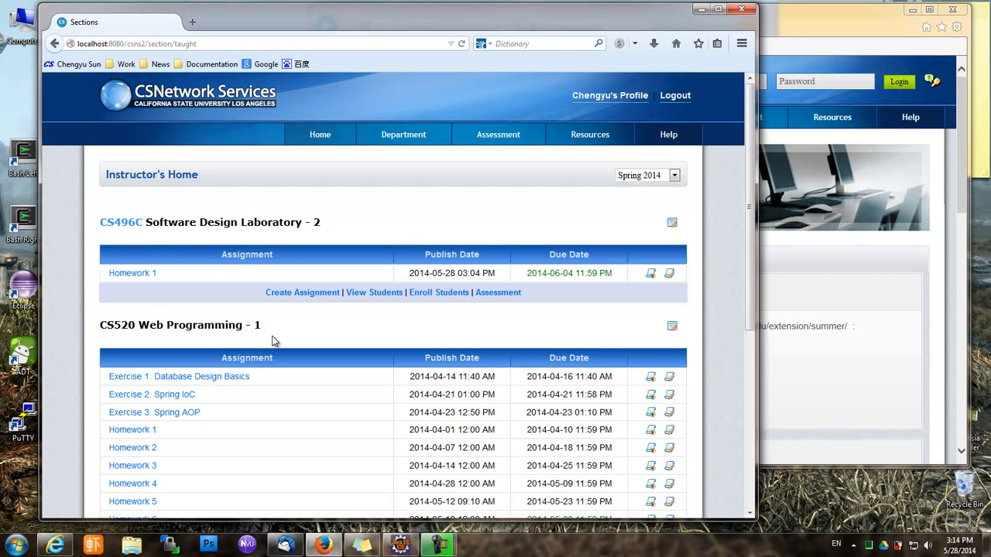
Start a Rubric-type assignment for CS496C - 2 and bring up the rubric choices
left_click(322, 300)
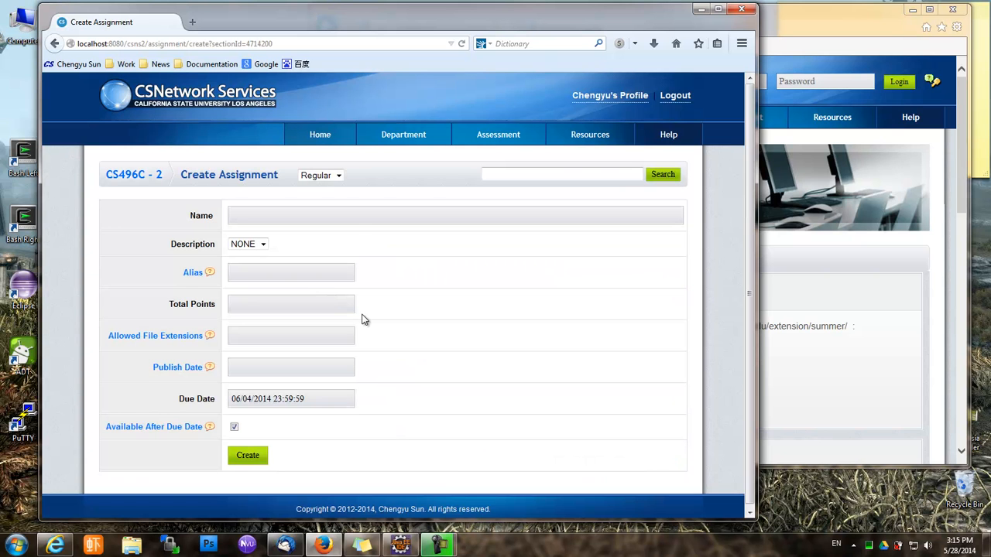
left_click(338, 176)
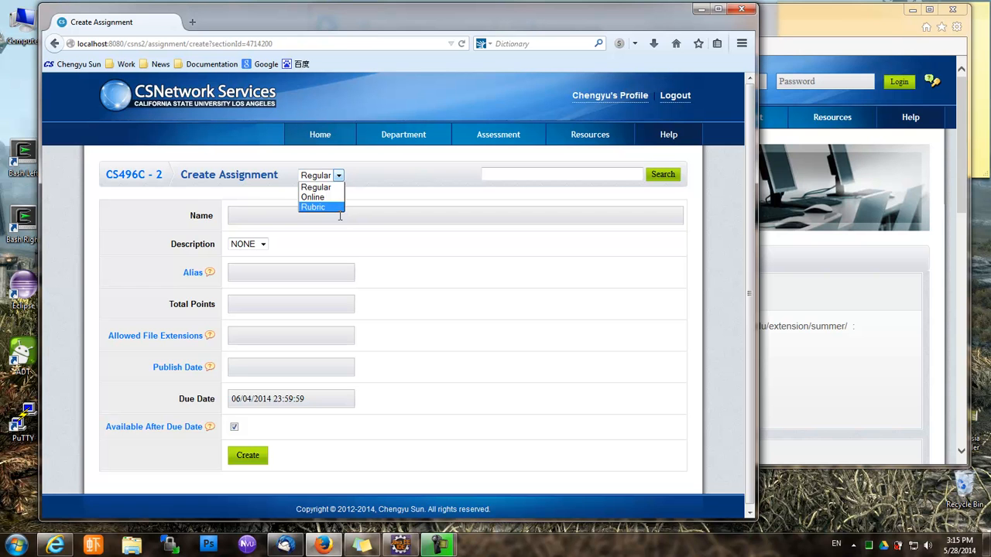
left_click(338, 207)
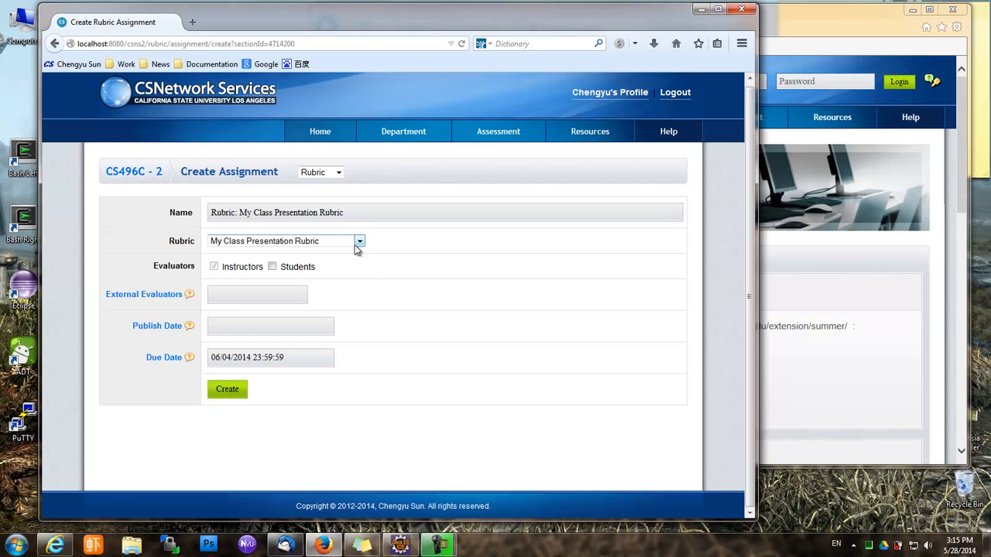
left_click(356, 243)
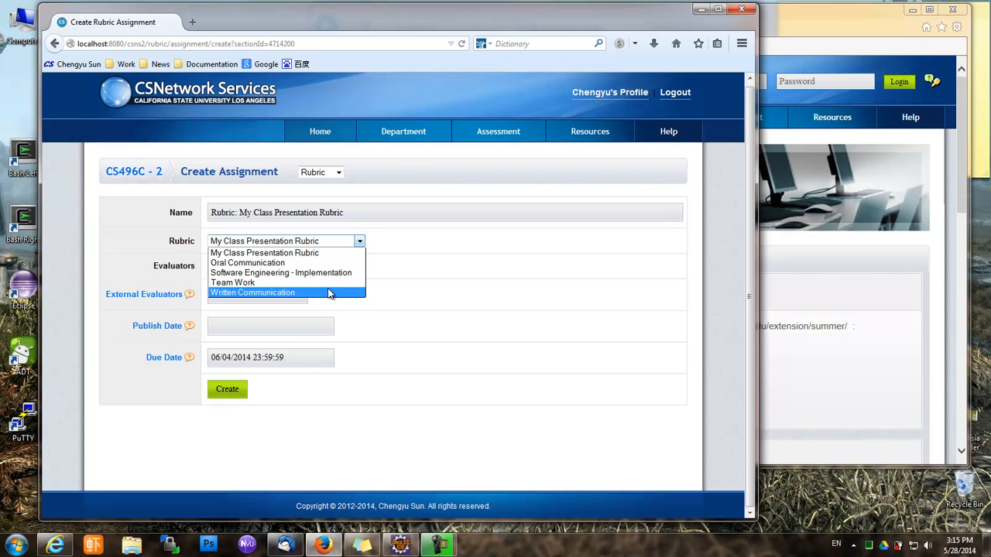
Choose the Oral Communication rubric and tidy the rubric name in the assignment name
left_click(317, 267)
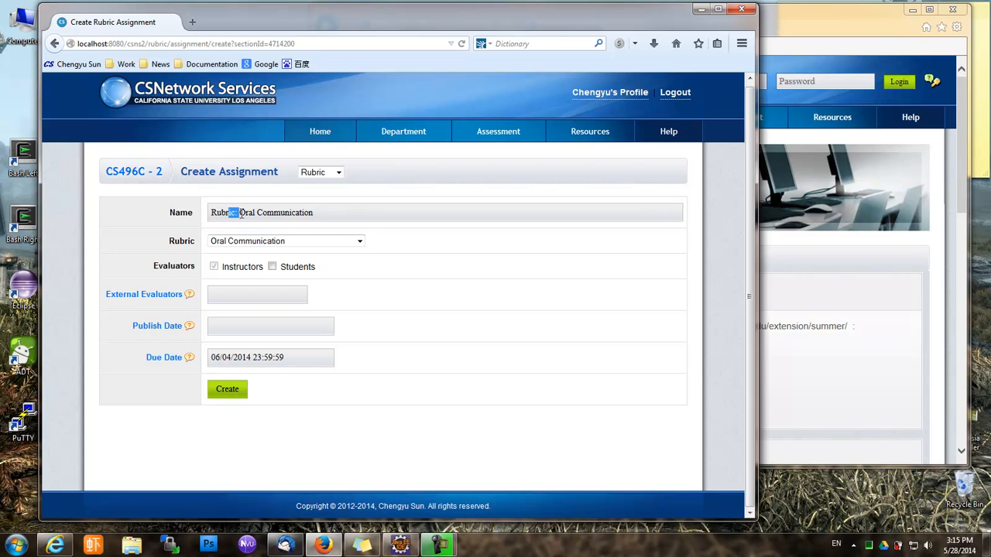
left_click_drag(240, 213, 332, 217)
left_click(226, 213)
type("adfa")
key("BackSpace")
key("BackSpace")
key("BackSpace")
key("BackSpace")
Switch the rubric to Team Work and add Students as evaluators
left_click(246, 295)
left_click(359, 242)
left_click(323, 282)
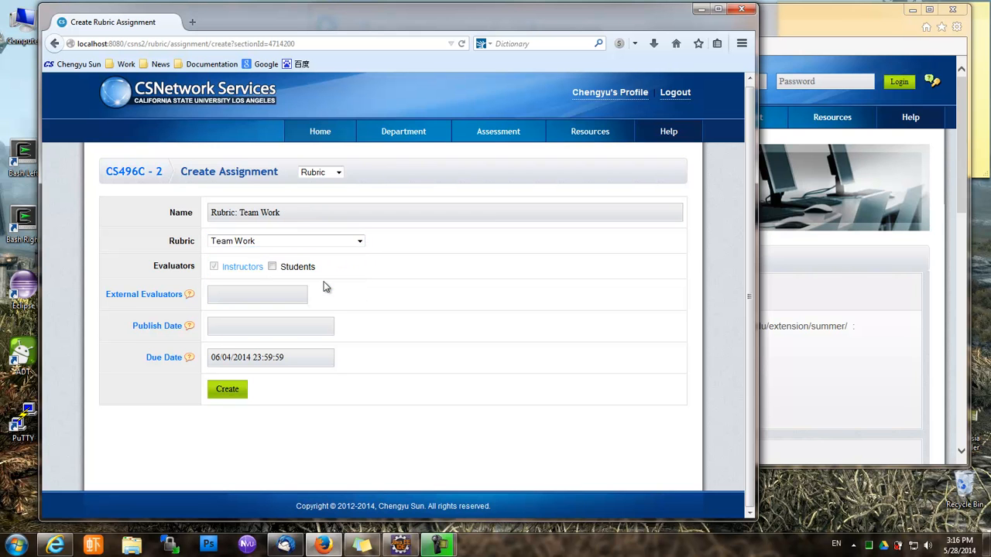
left_click(273, 268)
Search 'good' in External Evaluators and add the matching person as an evaluator
left_click(260, 299)
type("good")
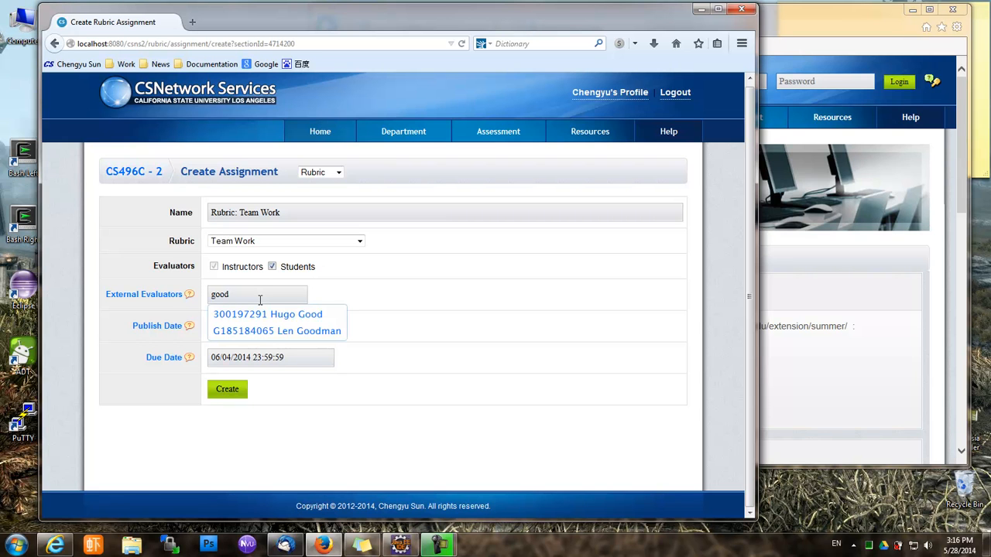
left_click(302, 333)
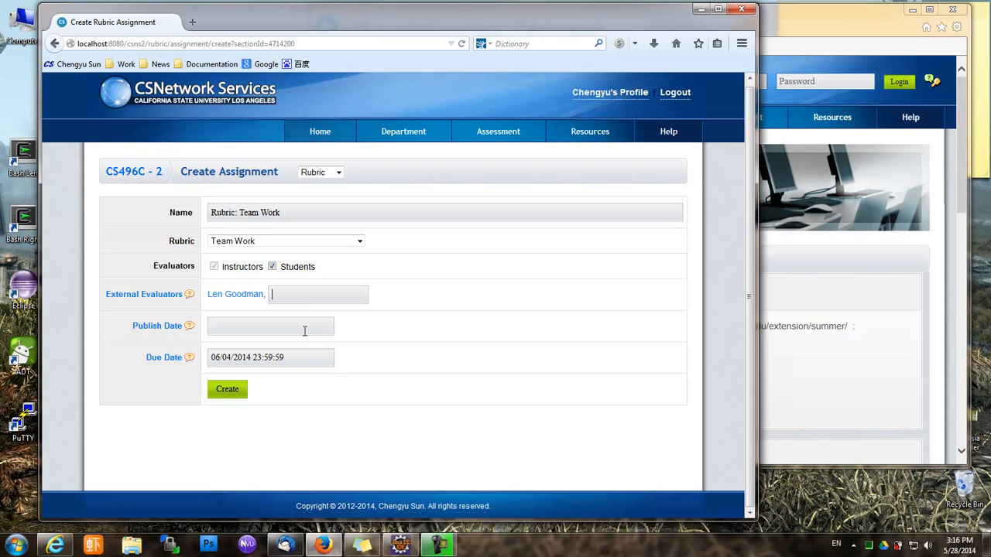
Switch back to the Oral Communication rubric, untick Students, and check the due date
left_click(359, 241)
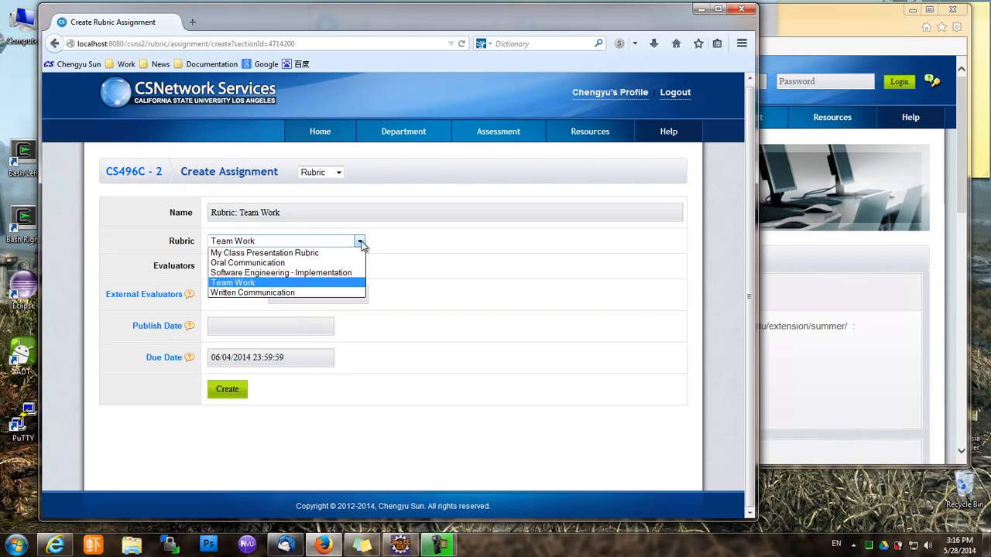
left_click(355, 264)
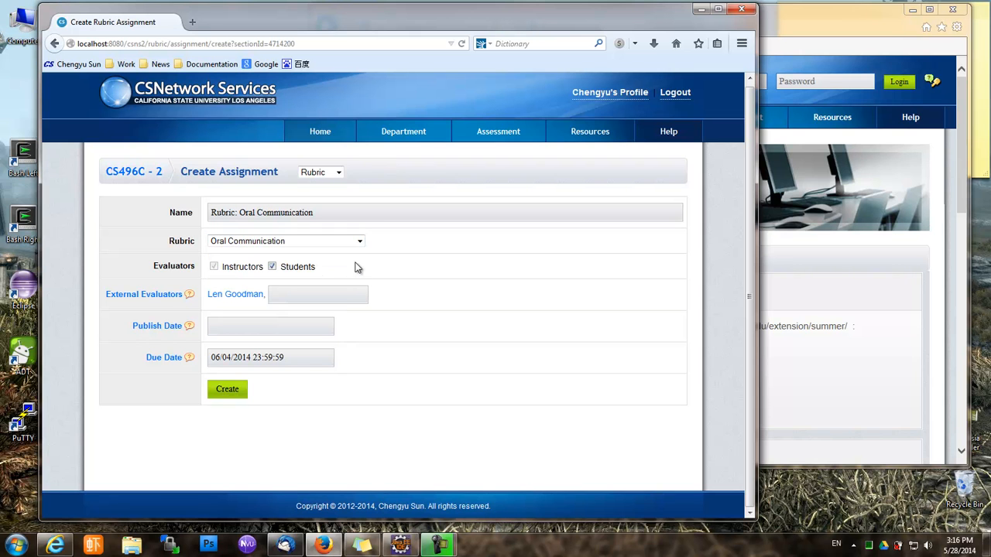
left_click(272, 266)
left_click(238, 360)
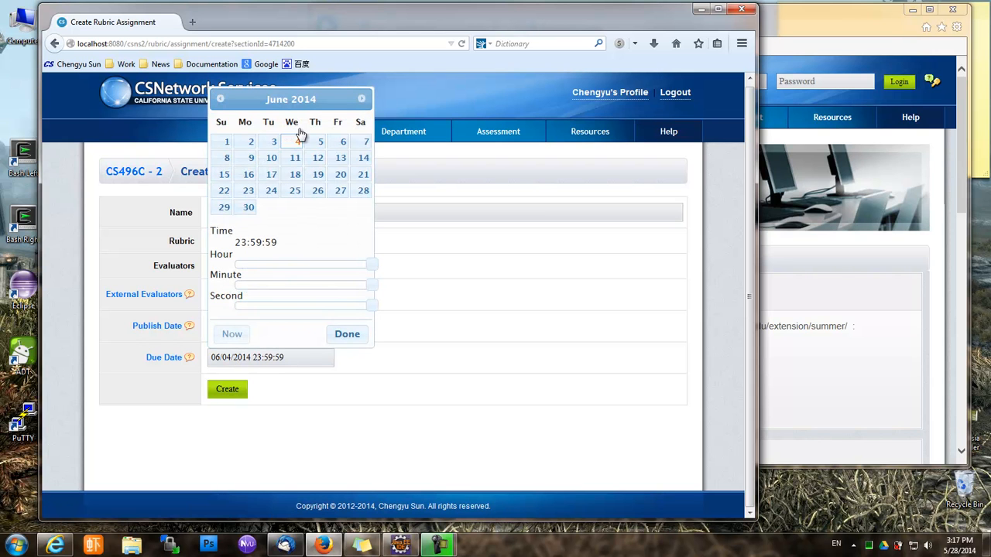
left_click(349, 335)
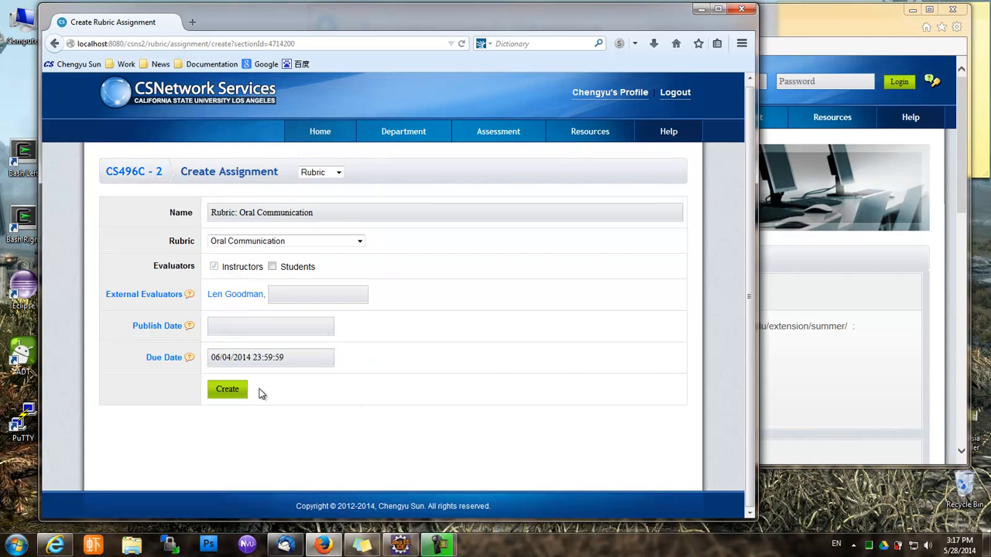
Create the Rubric: Oral Communication assignment and publish it
left_click(239, 395)
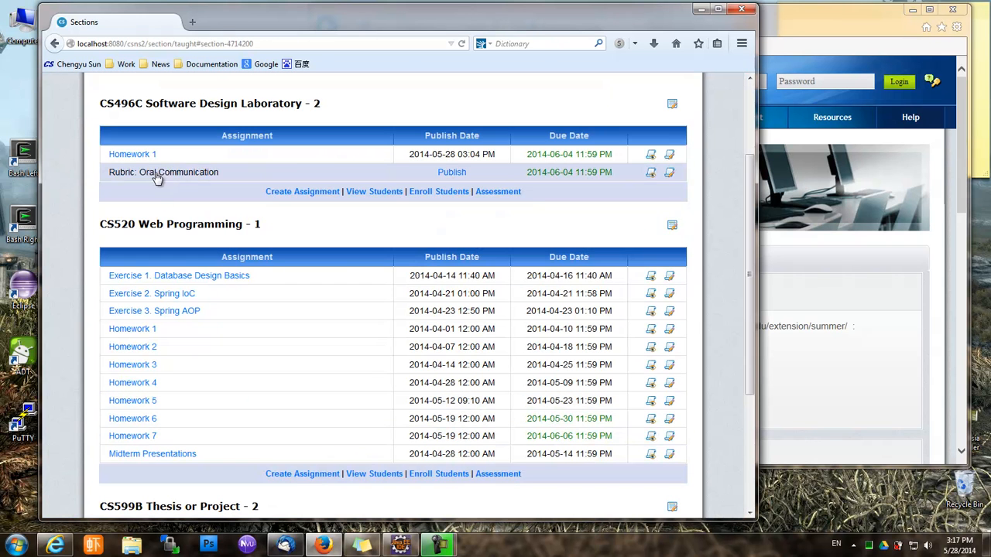
left_click(456, 180)
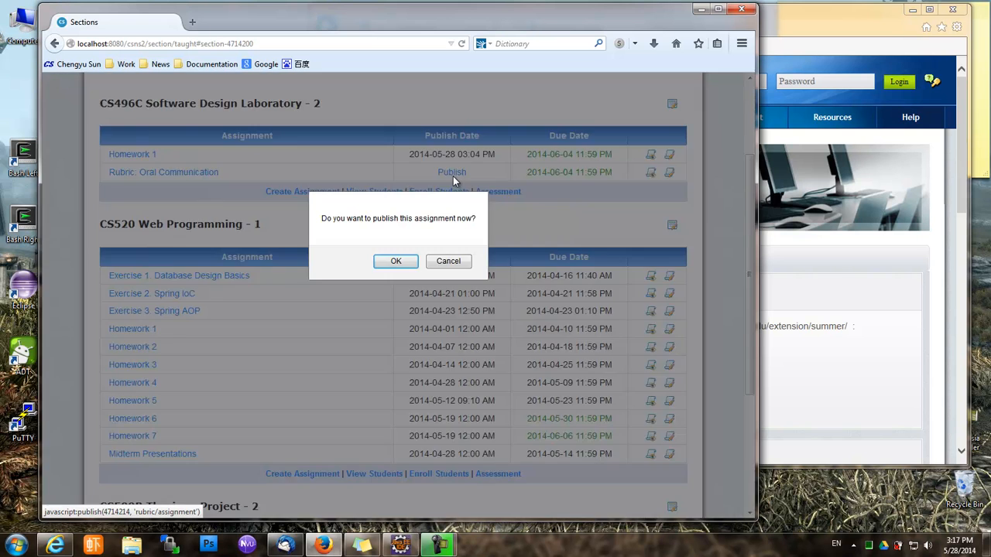
left_click(396, 261)
Return to the CS496C - 2 assignments and start another new assignment
left_click(672, 174)
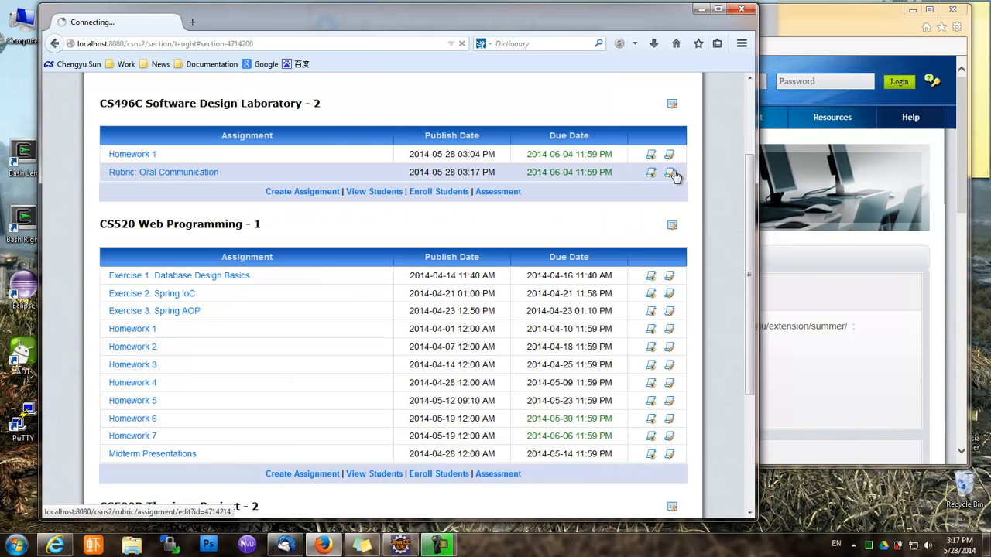
left_click(215, 267)
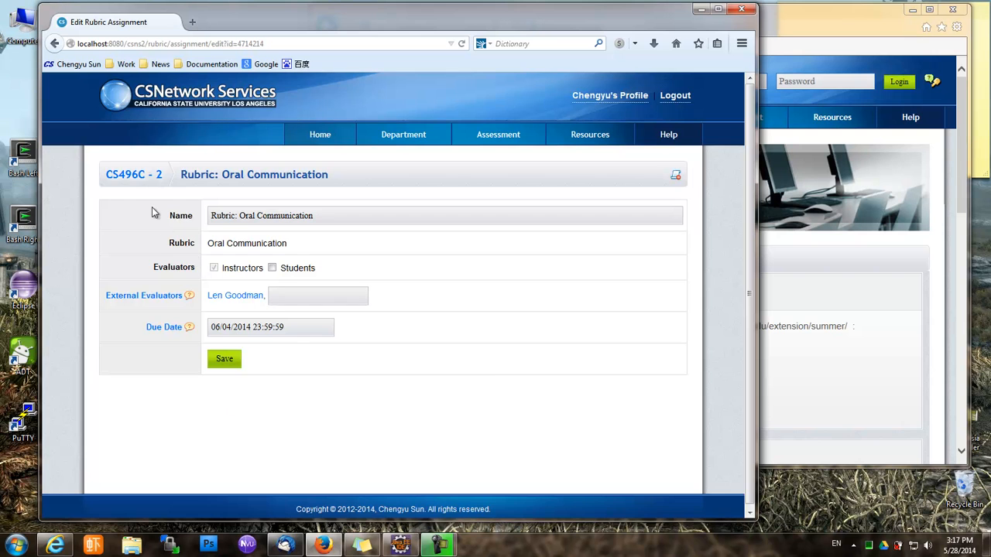
left_click(146, 175)
left_click(304, 195)
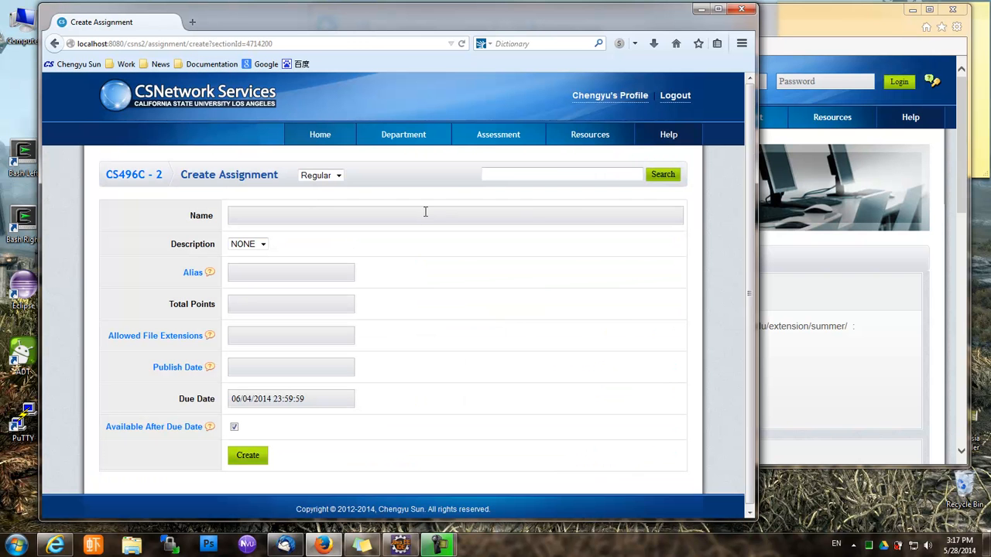
left_click(338, 176)
Make the new assignment a Team Work rubric assignment evaluated by students too
left_click(332, 208)
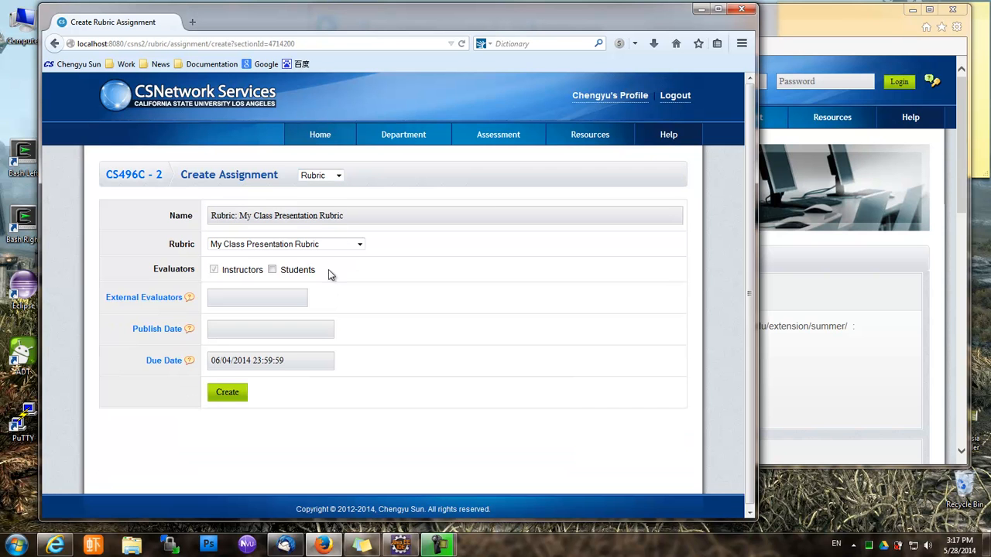
left_click(355, 246)
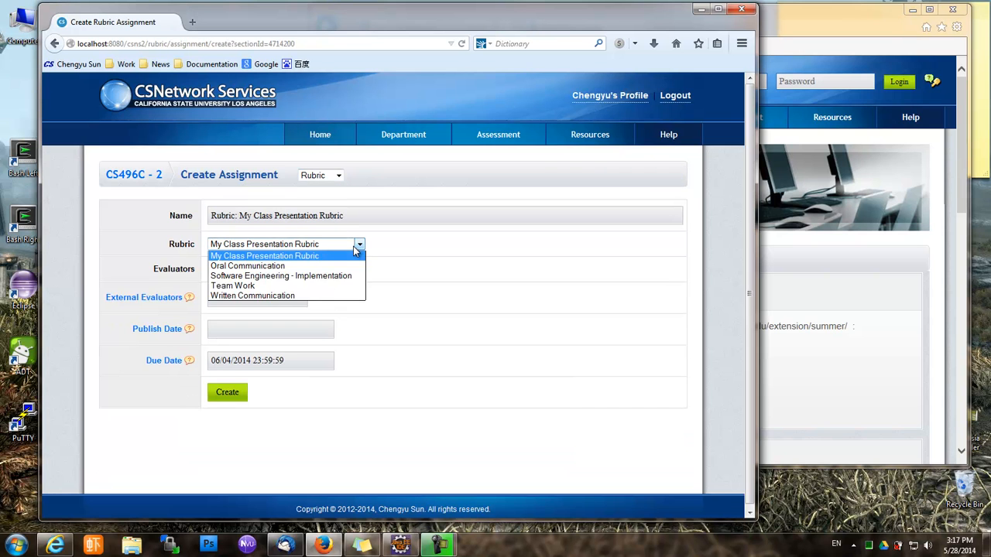
left_click(338, 285)
left_click(272, 270)
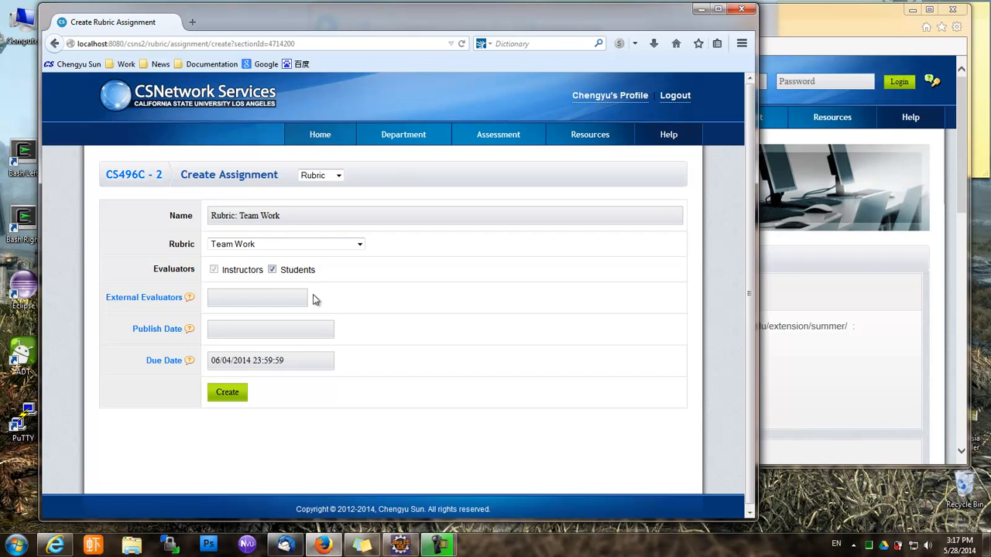
Create the Rubric: Team Work assignment and publish it
left_click(240, 400)
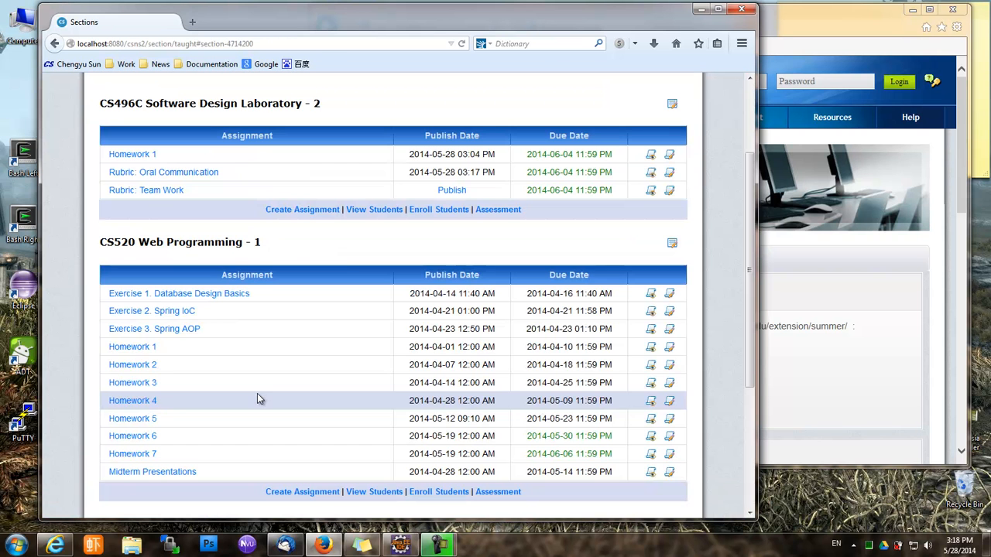
left_click(453, 190)
left_click(396, 261)
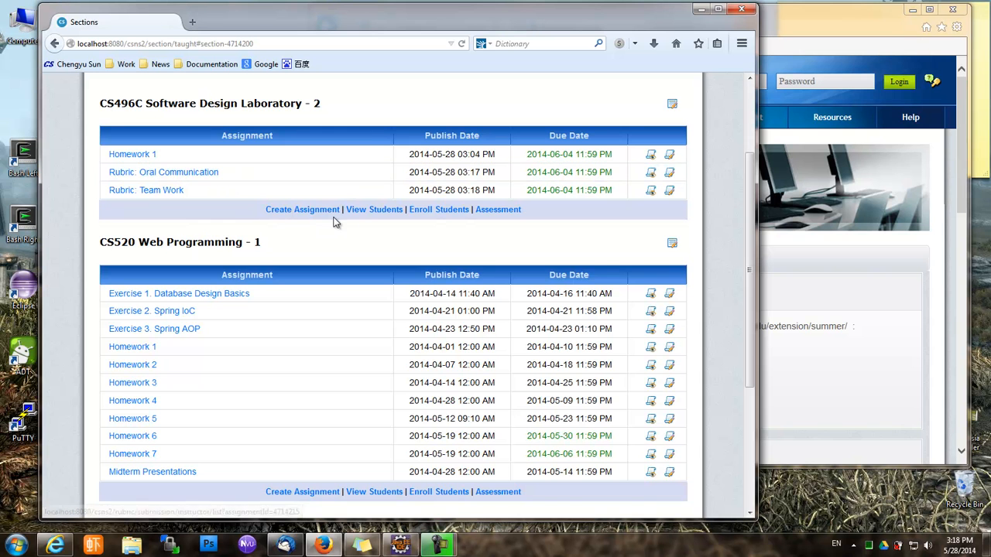
View CS496C-2's students, then open the first student's Rubric: Oral Communication submission
left_click(364, 209)
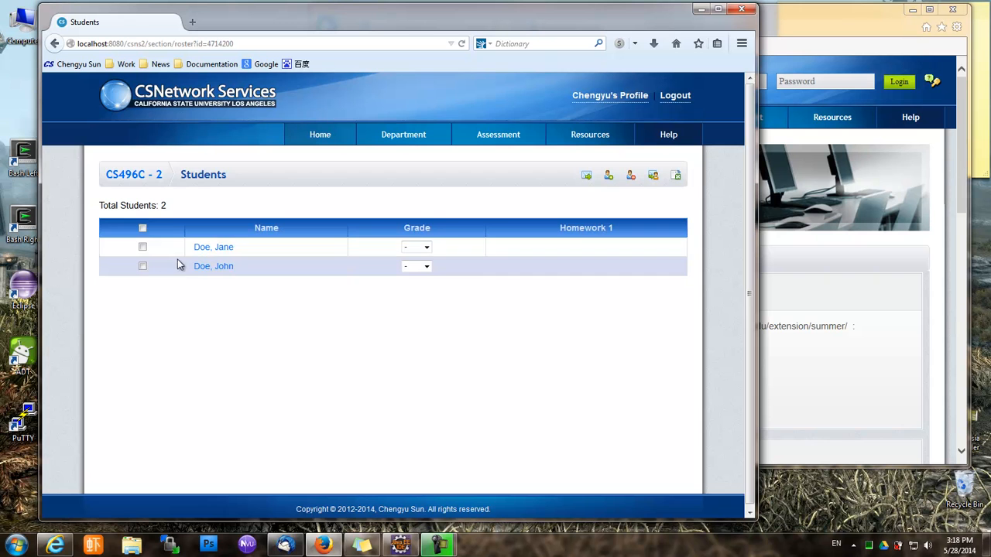
left_click(155, 178)
left_click(177, 173)
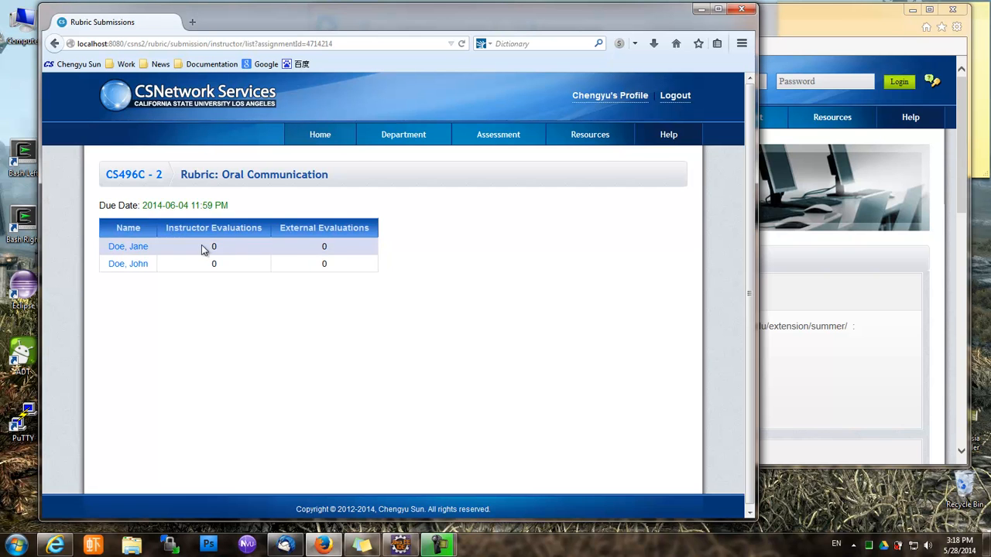
left_click(137, 247)
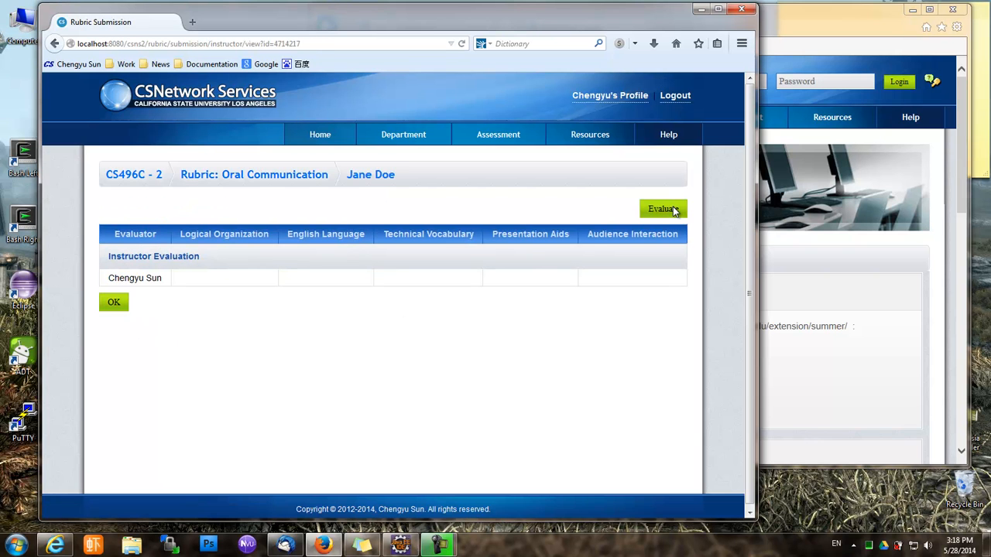
Score the first student 5 on Logical Organization, English, Vocabulary, Presentation Aids, and 3 on Audience Interaction
left_click(671, 210)
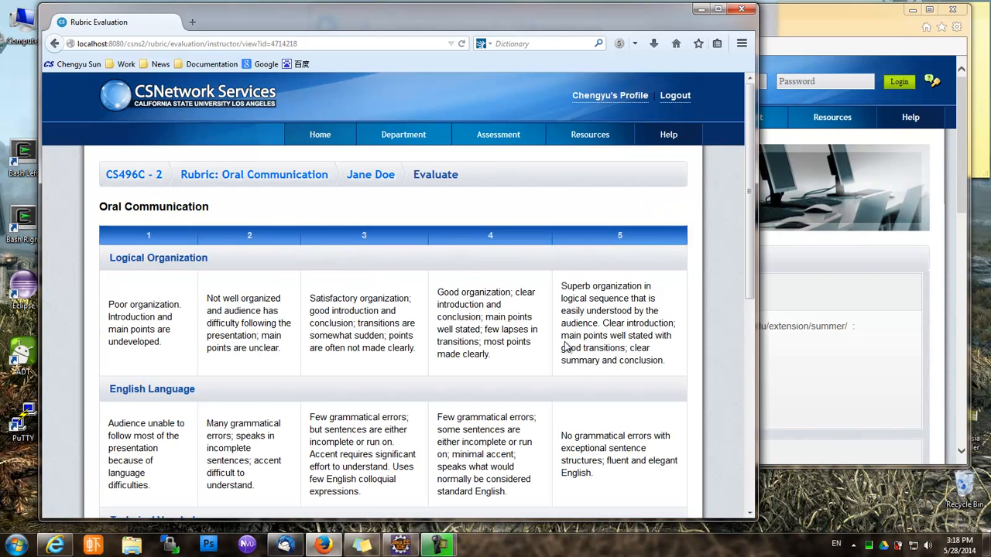
scroll(564, 346, "down", 2)
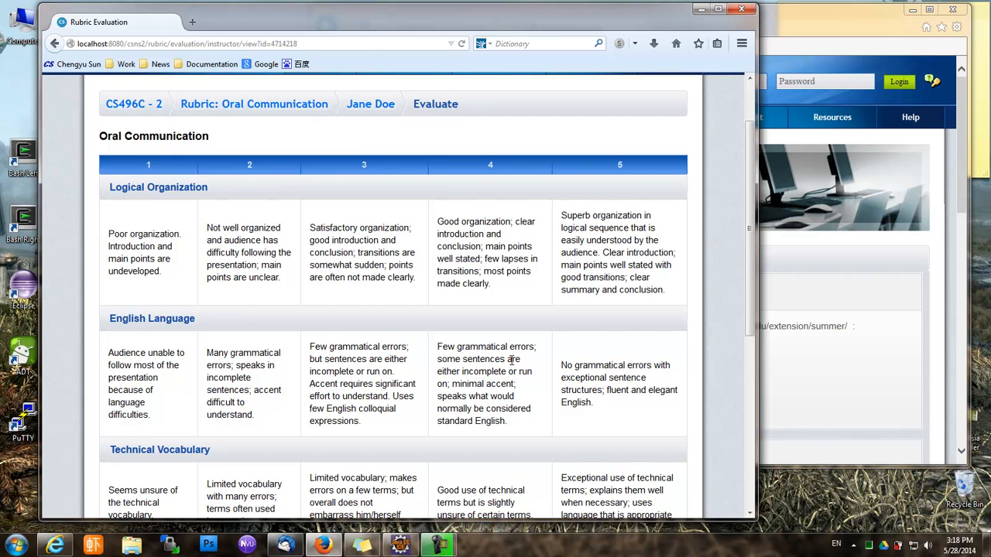
left_click(623, 254)
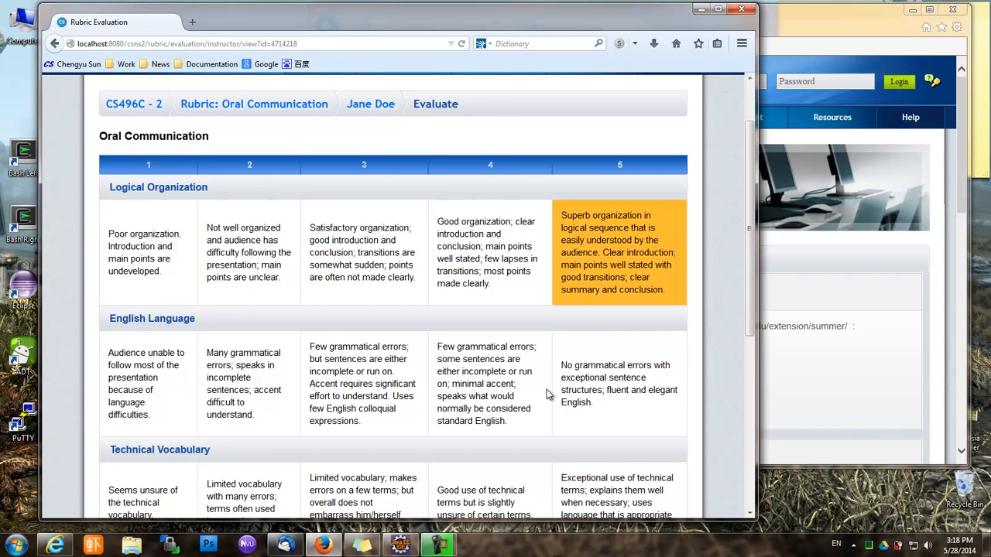
scroll(546, 391, "down", 3)
left_click(623, 260)
scroll(565, 363, "down", 3)
left_click(604, 225)
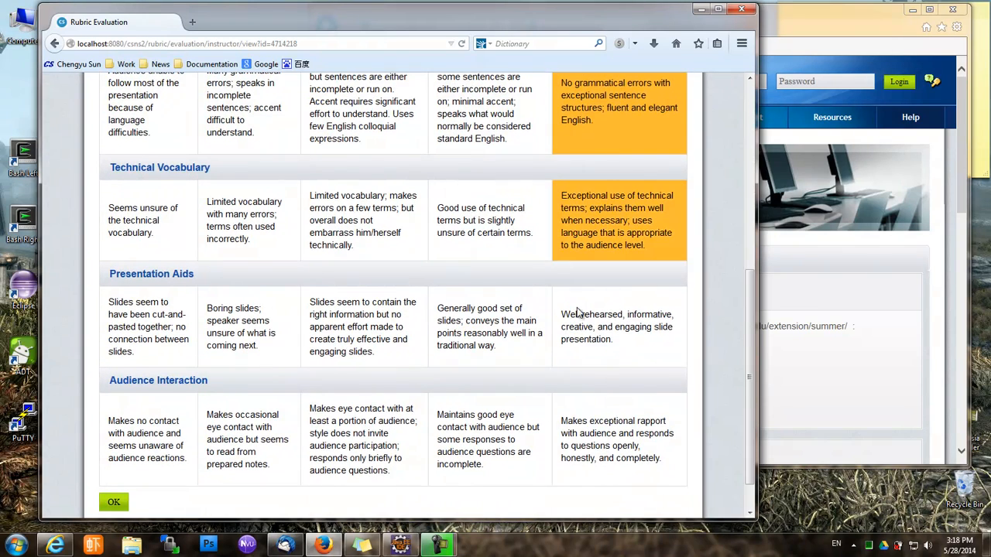
scroll(562, 425, "down", 3)
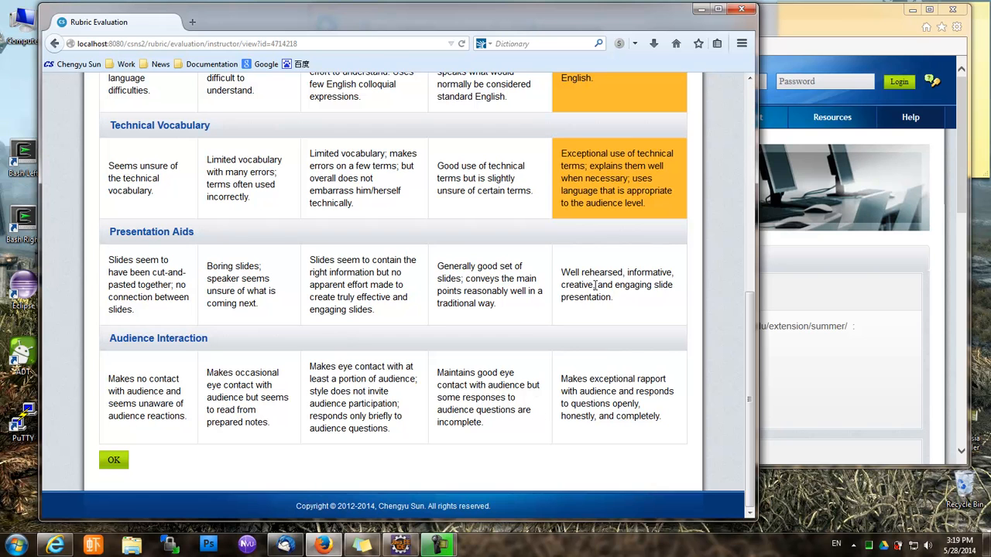
left_click(600, 285)
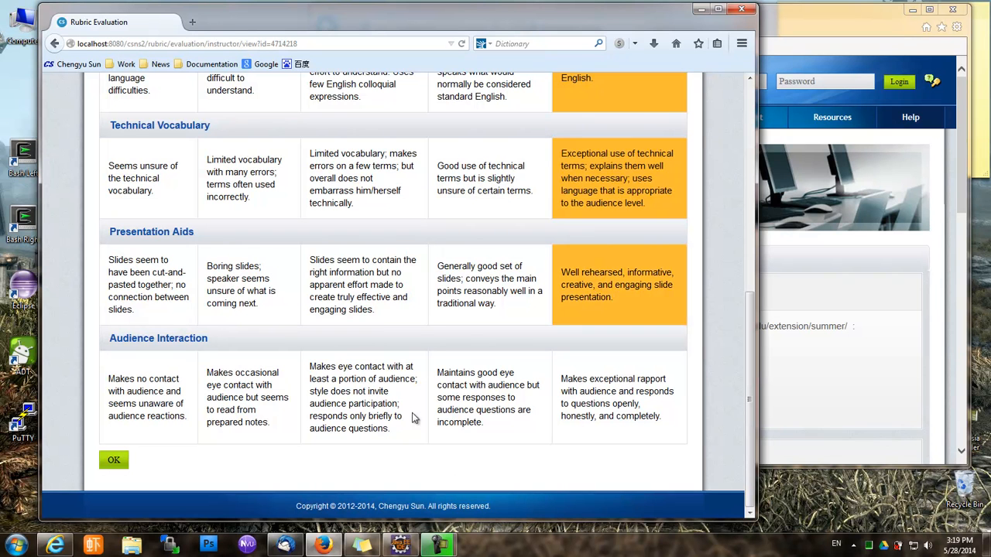
left_click(383, 393)
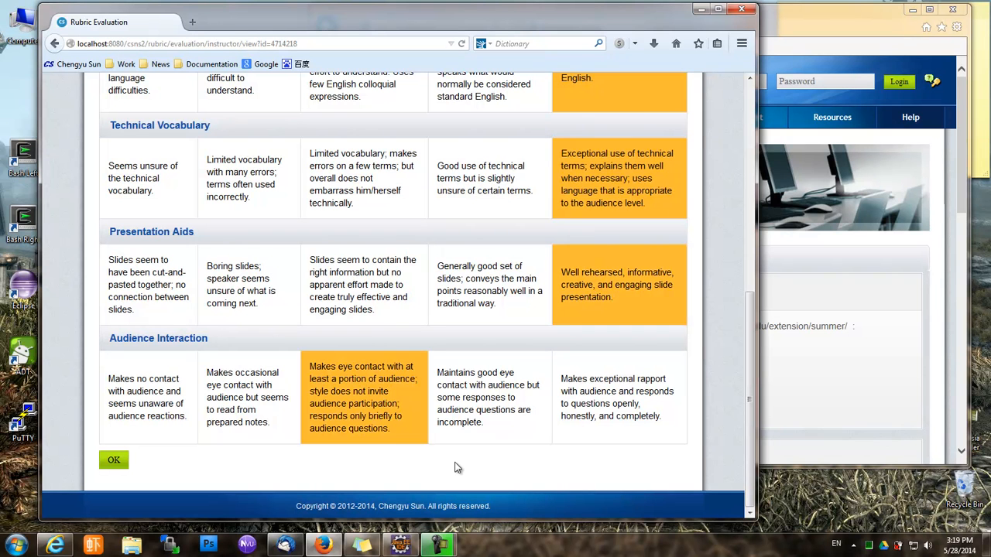
left_click(113, 459)
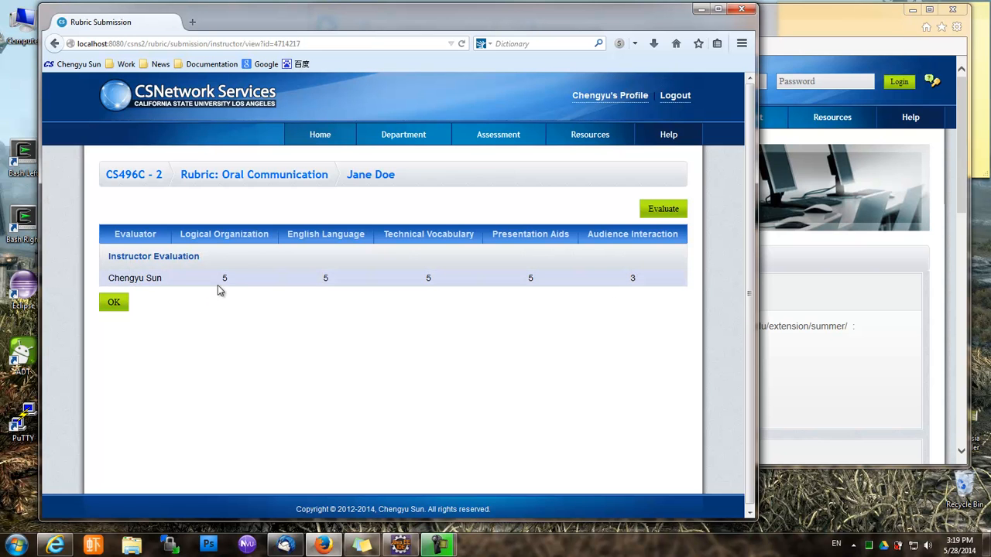
left_click(117, 306)
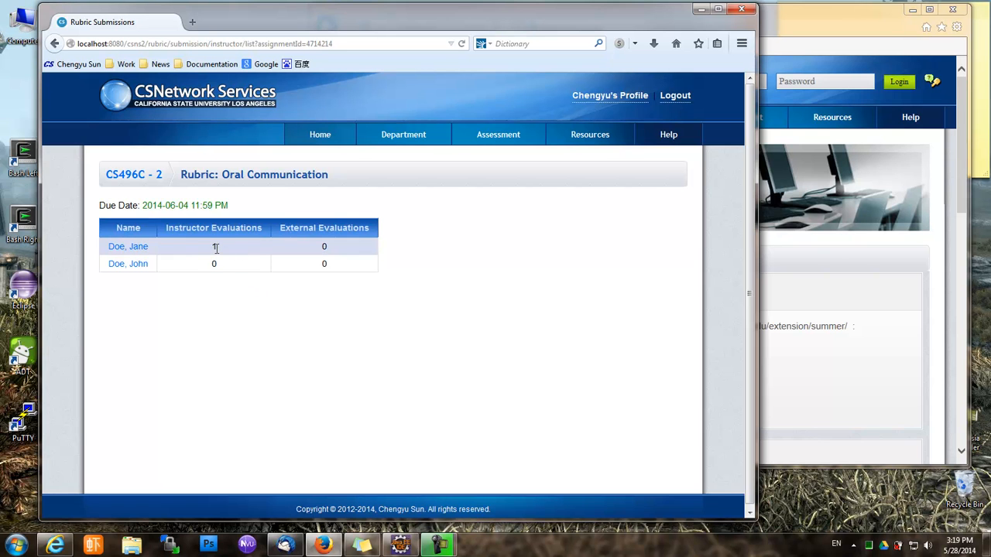
Score the second student 3 on Logical Organization, English, Vocabulary, Presentation Aids, and 2 on Audience Interaction
left_click(137, 266)
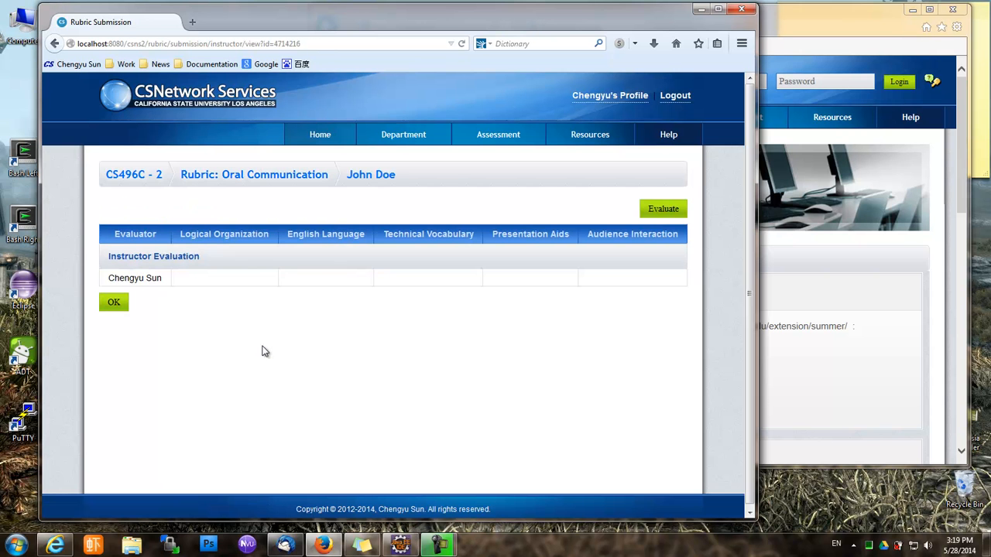
left_click(659, 208)
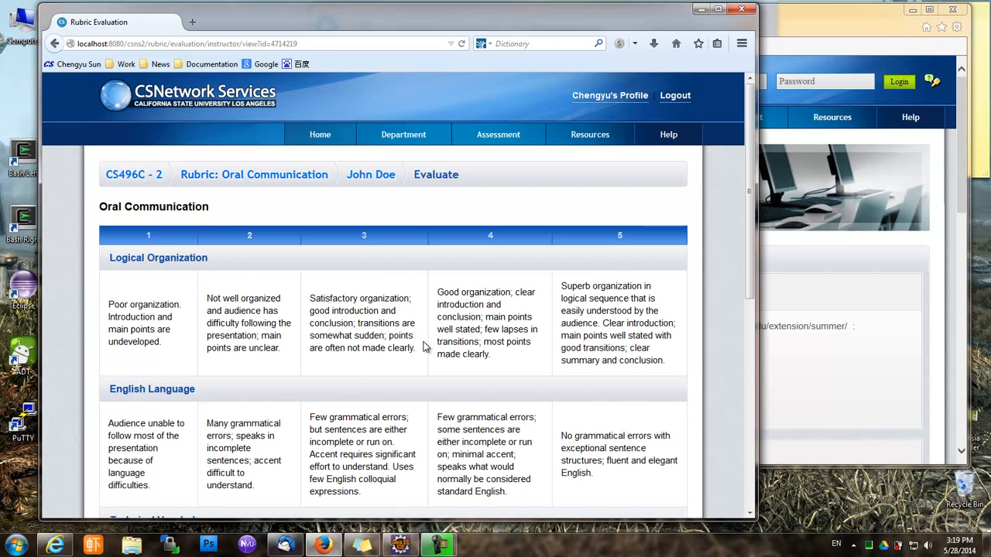
scroll(428, 348, "down", 3)
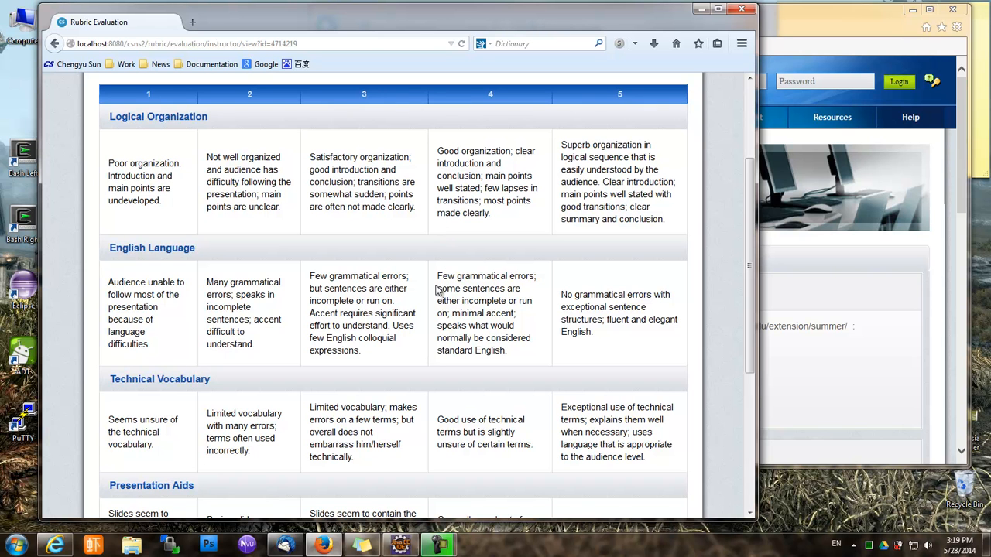
left_click(360, 229)
left_click(358, 287)
scroll(364, 279, "down", 4)
left_click(373, 255)
left_click(357, 339)
scroll(344, 344, "down", 1)
scroll(333, 350, "down", 1)
left_click(255, 387)
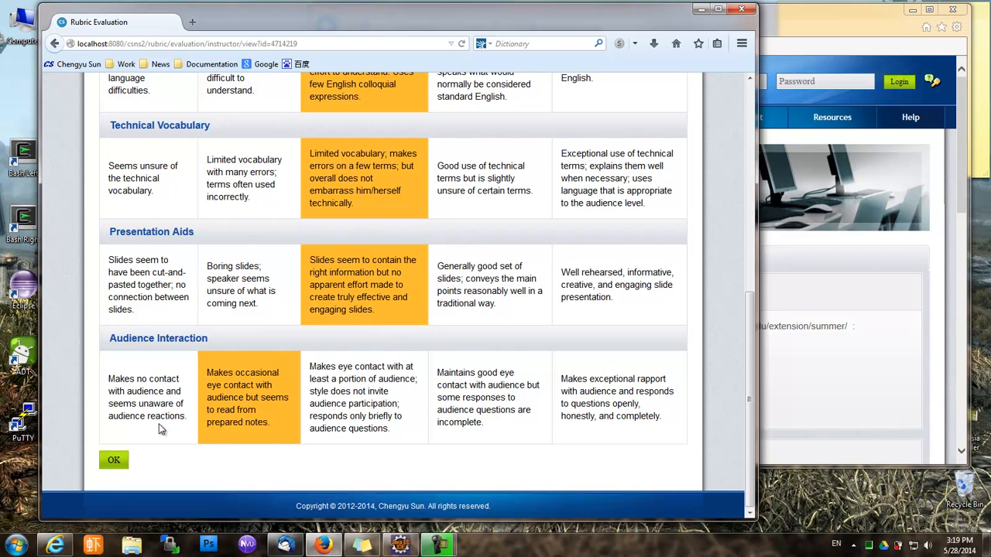
left_click(111, 462)
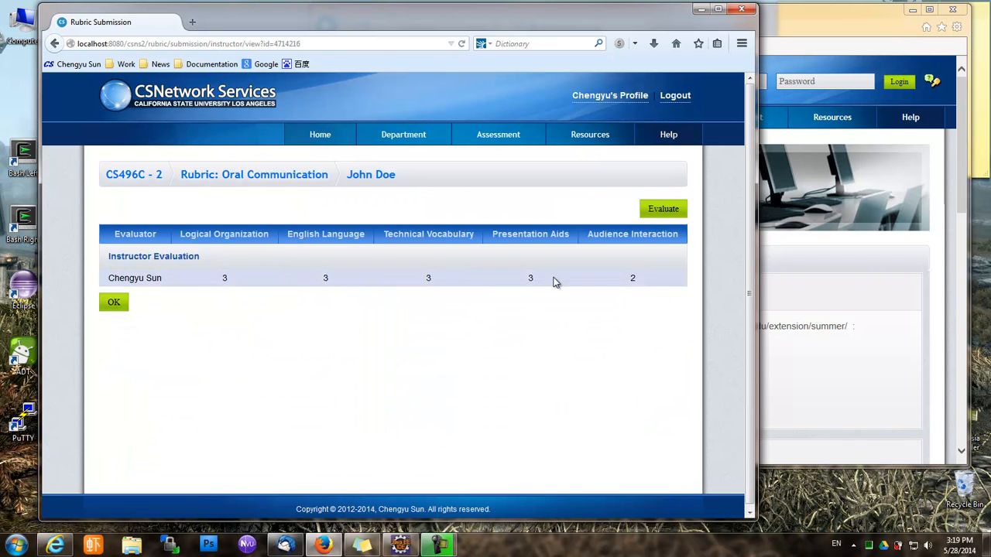
left_click(116, 308)
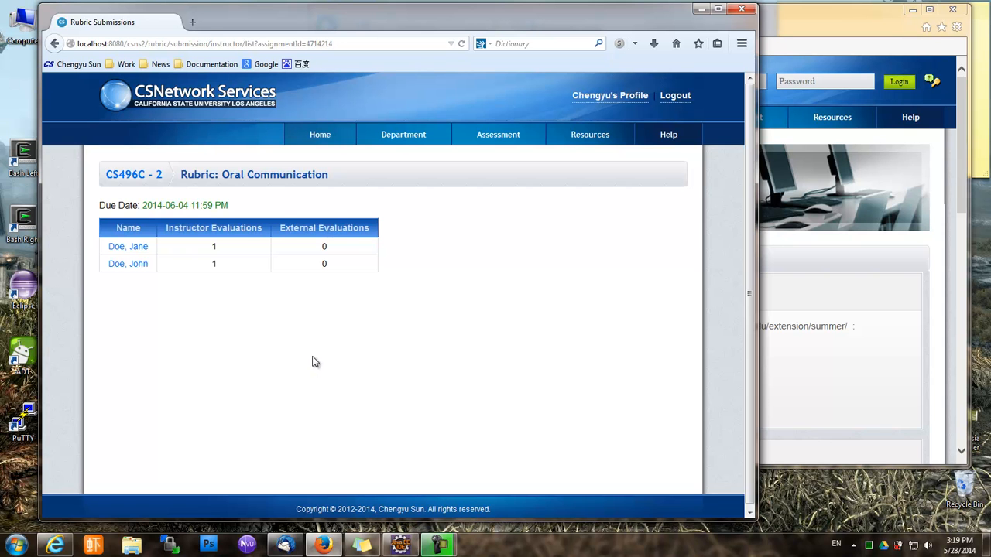
Log in as the student in the other browser with their username and password
left_click(824, 280)
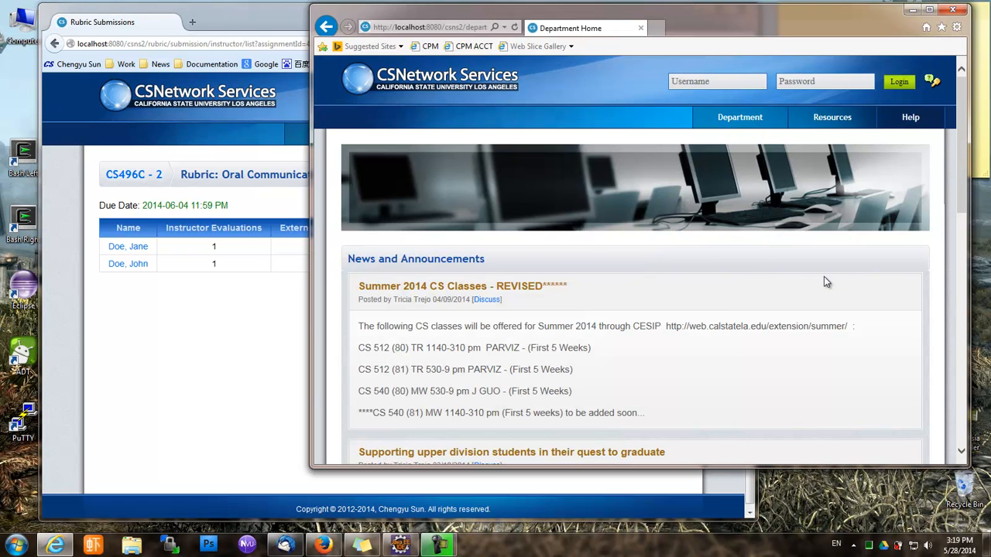
left_click(703, 82)
type("jdoe1")
key("Tab")
type("abcd")
left_click(902, 85)
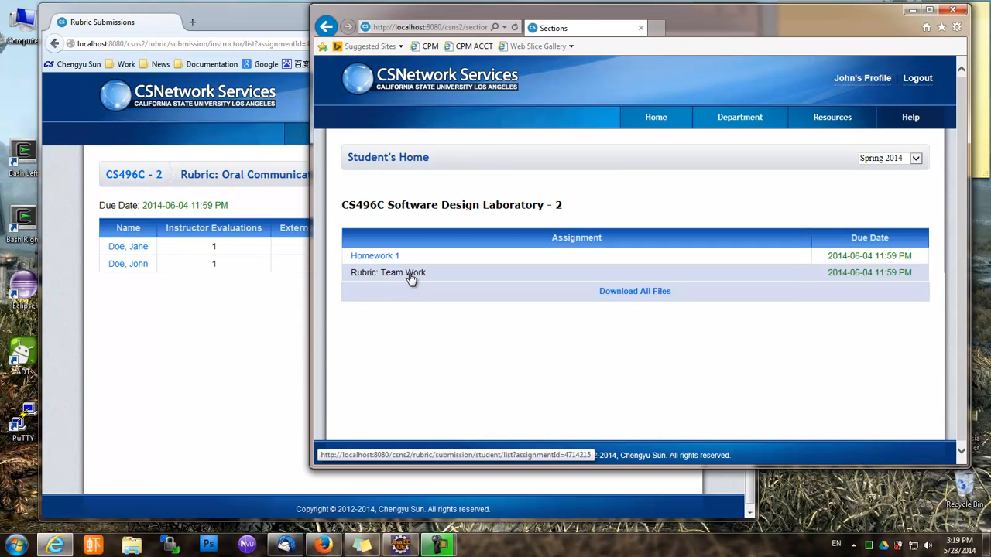
Open the Rubric: Team Work assignment from the student's session
left_click(129, 174)
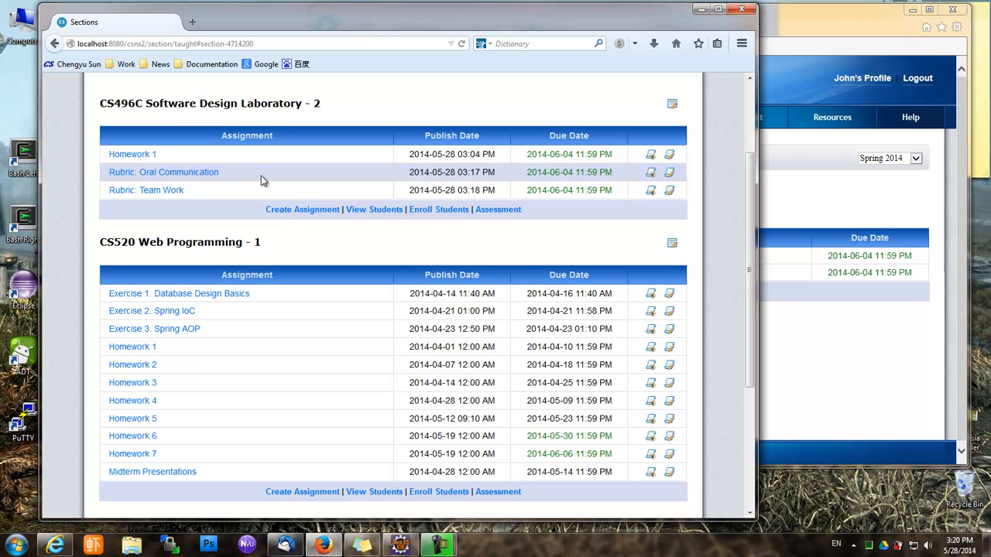
left_click(811, 354)
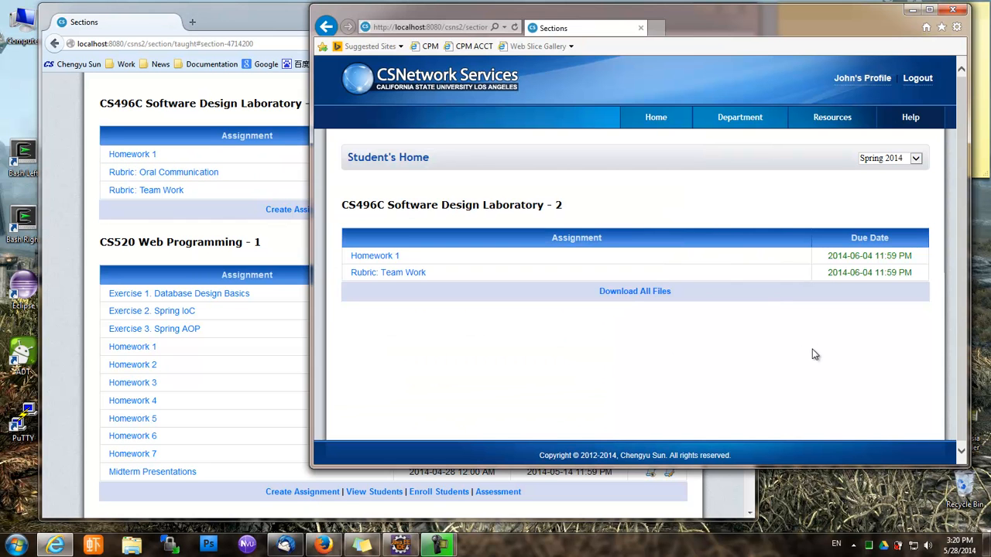
left_click(410, 280)
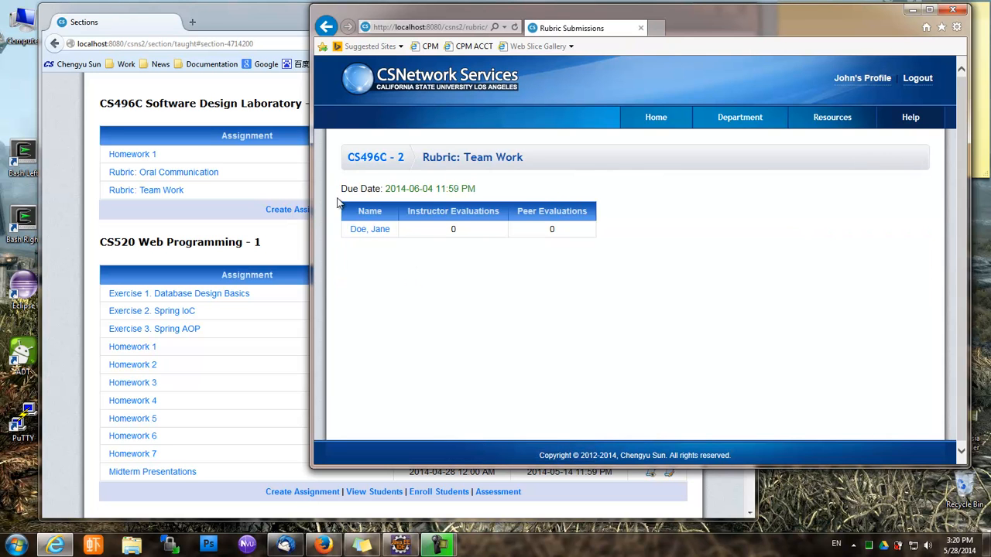
Peer-evaluate the classmate at level 5 on Participation, Problem-solving, Attitude, Contribution and Interaction
left_click(380, 233)
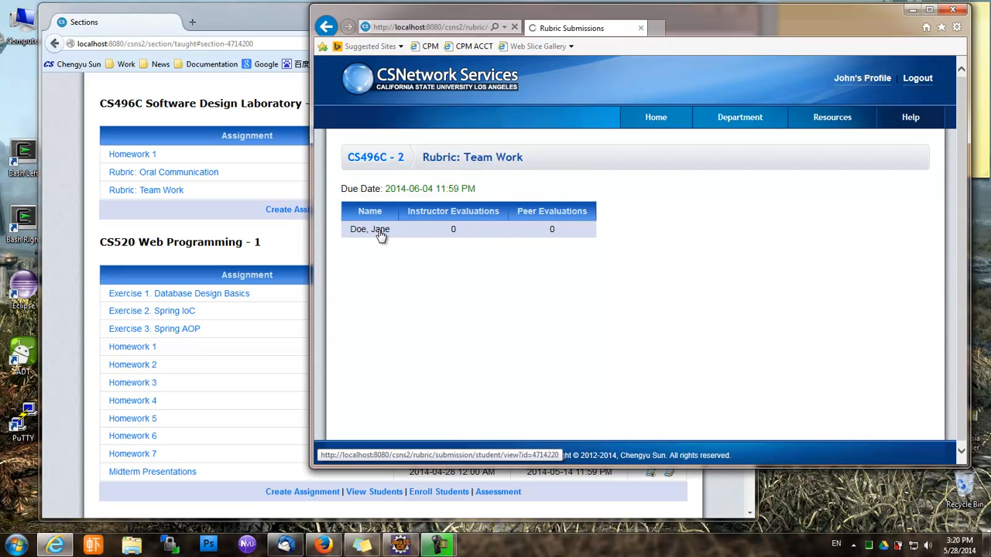
scroll(460, 358, "down", 2)
scroll(460, 356, "up", 2)
scroll(459, 356, "down", 1)
scroll(460, 354, "up", 1)
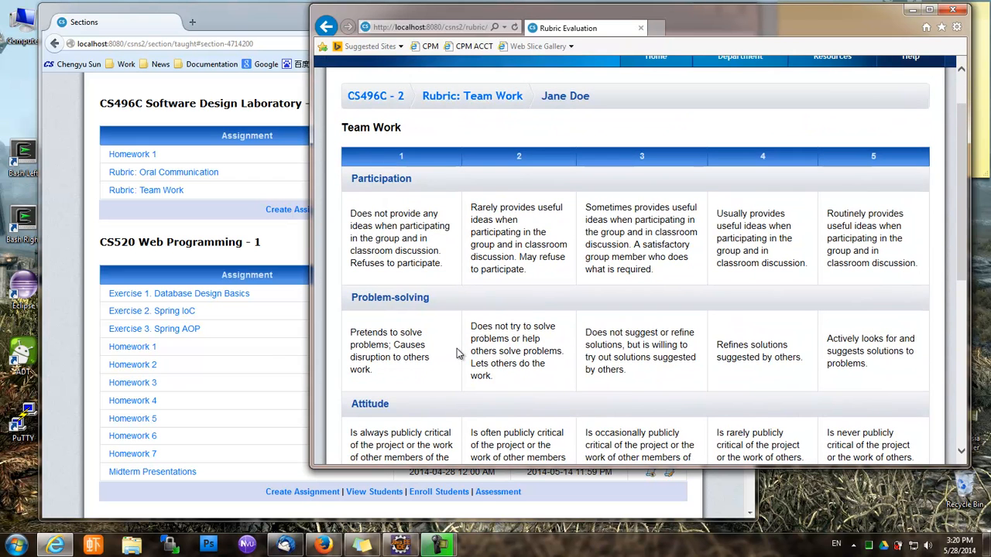
left_click(885, 252)
left_click(860, 337)
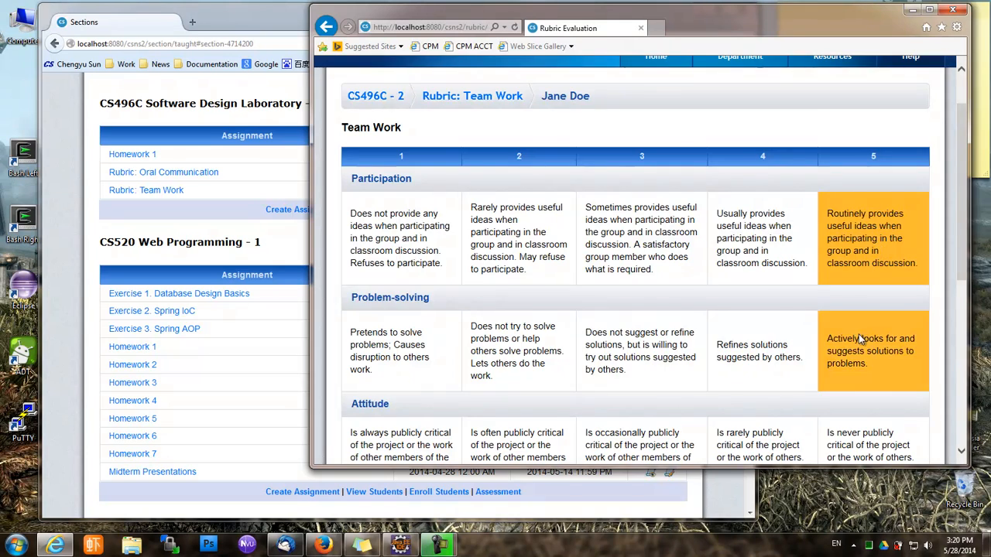
scroll(860, 337, "down", 3)
left_click(867, 220)
left_click(863, 340)
scroll(865, 340, "down", 2)
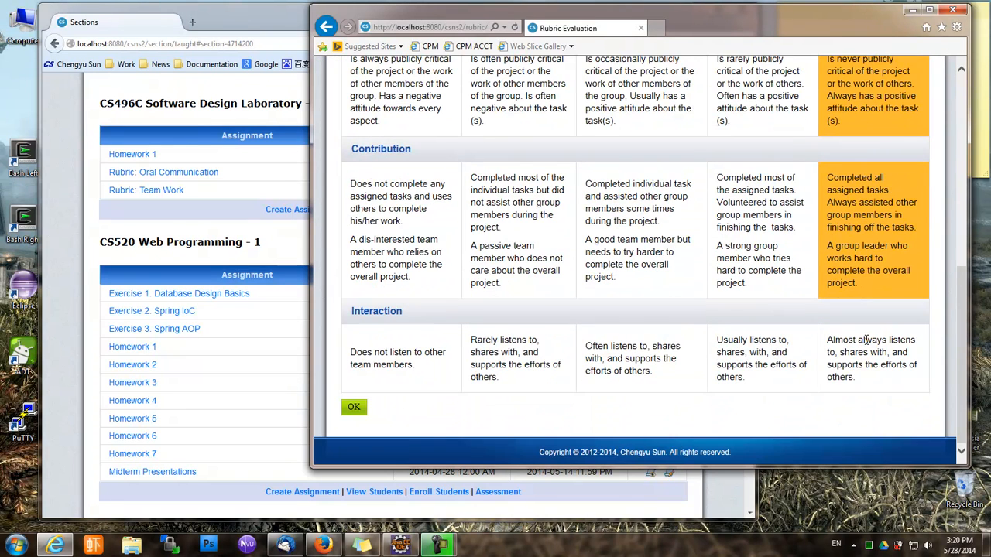
left_click(866, 341)
left_click(358, 410)
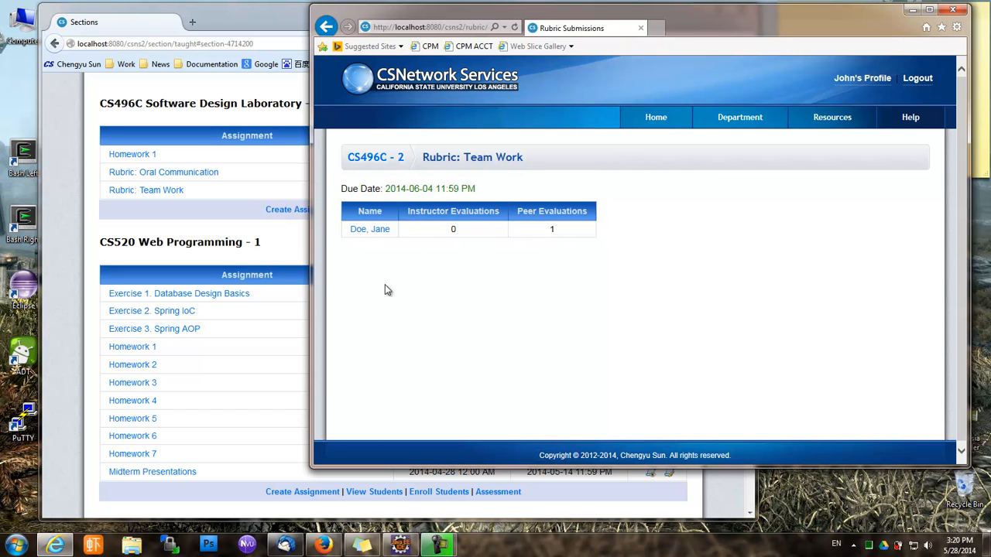
Revise the peer evaluation to Attitude 4 and Contribution 4
left_click(360, 229)
scroll(581, 403, "down", 5)
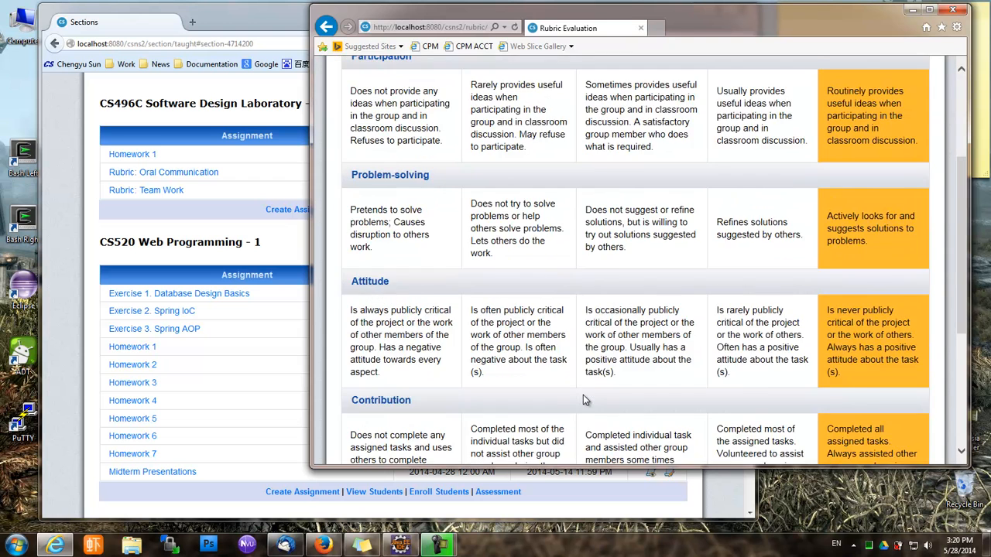
left_click(745, 185)
left_click(741, 329)
scroll(740, 329, "down", 3)
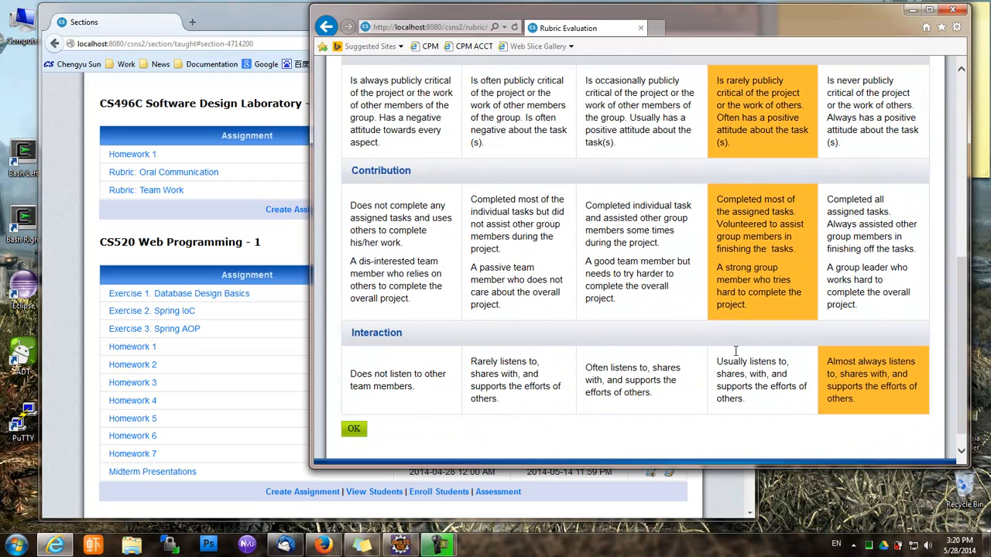
left_click(354, 410)
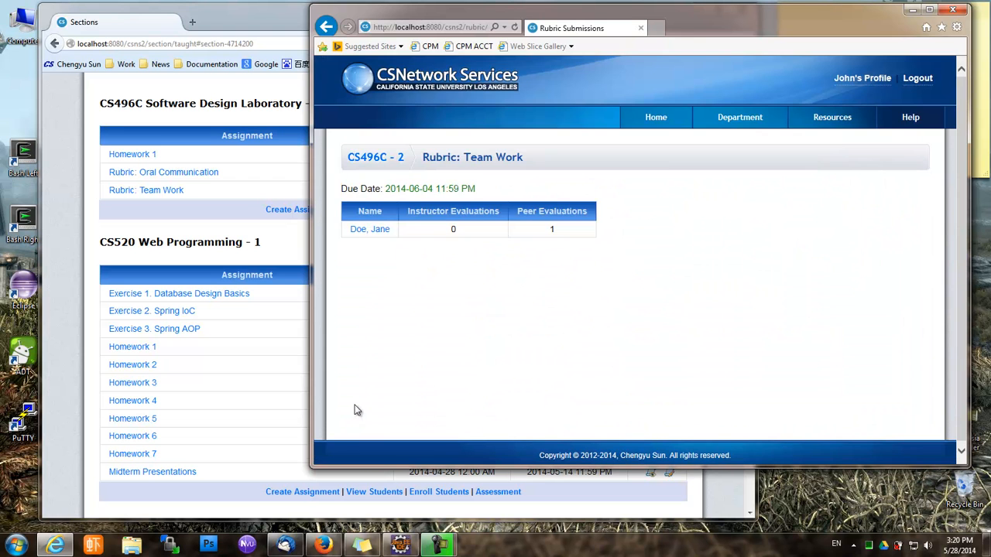
Resubmit the peer evaluation with Attitude at 4 and Contribution lowered to 3
left_click(369, 230)
scroll(611, 356, "down", 8)
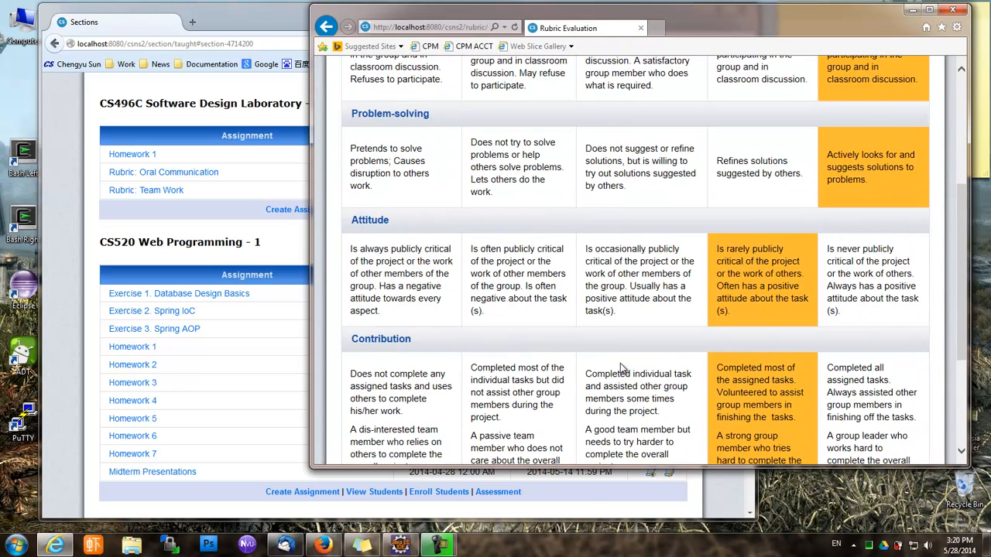
scroll(623, 354, "up", 4)
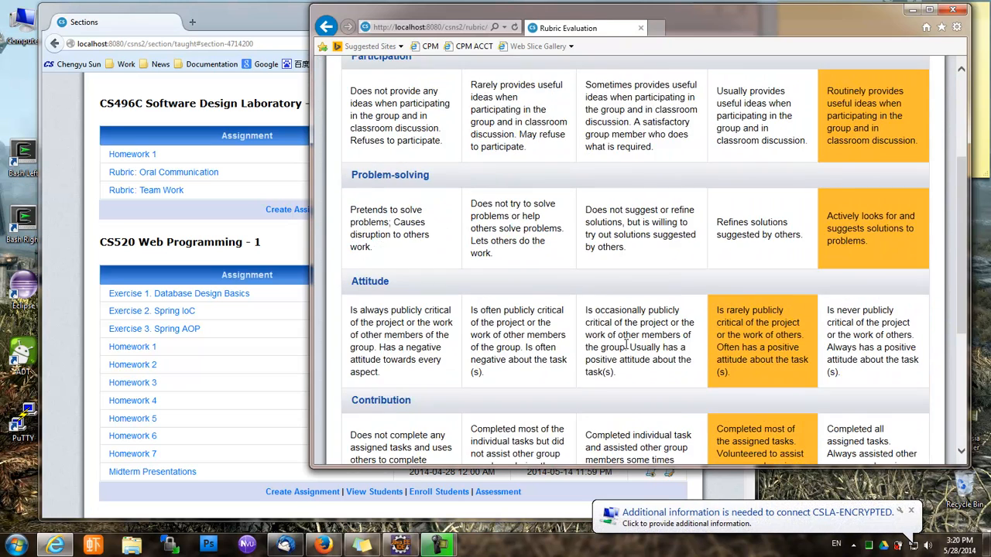
scroll(627, 348, "up", 2)
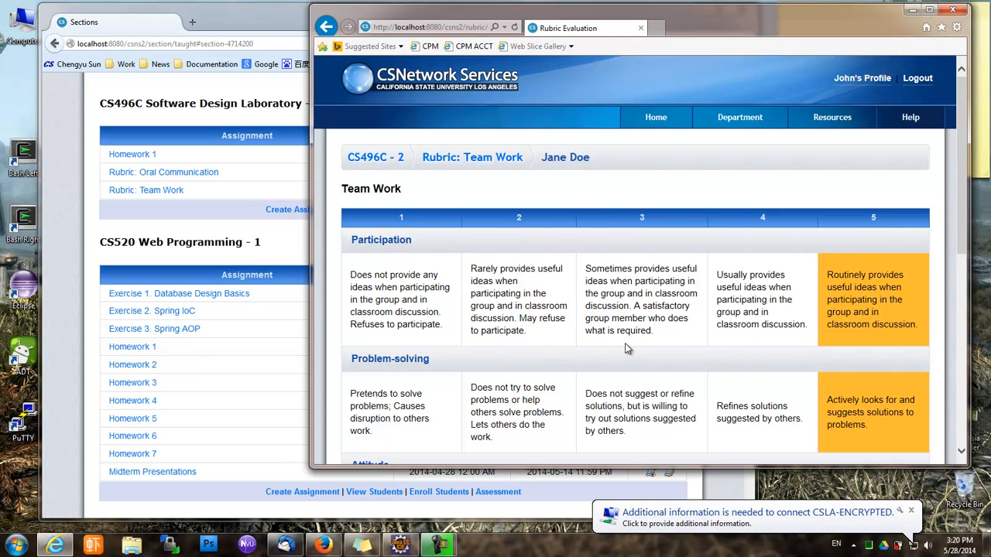
scroll(626, 348, "down", 4)
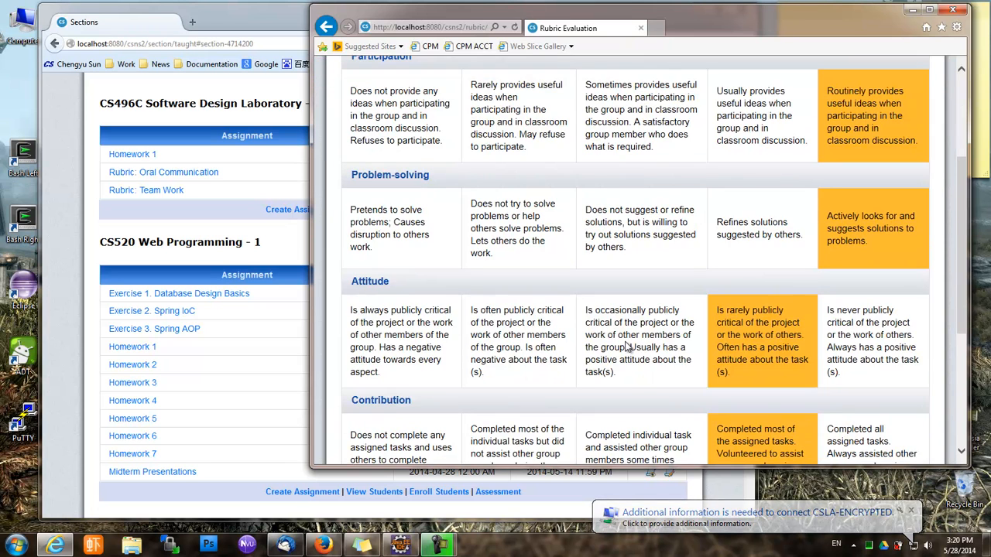
left_click(882, 249)
scroll(849, 360, "up", 3)
scroll(849, 360, "down", 3)
scroll(851, 352, "up", 5)
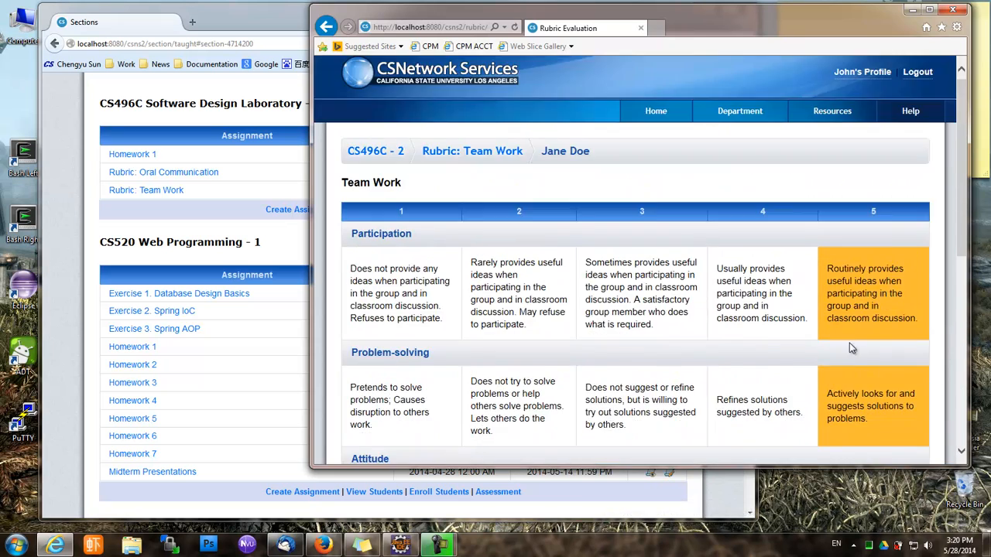
scroll(888, 266, "down", 3)
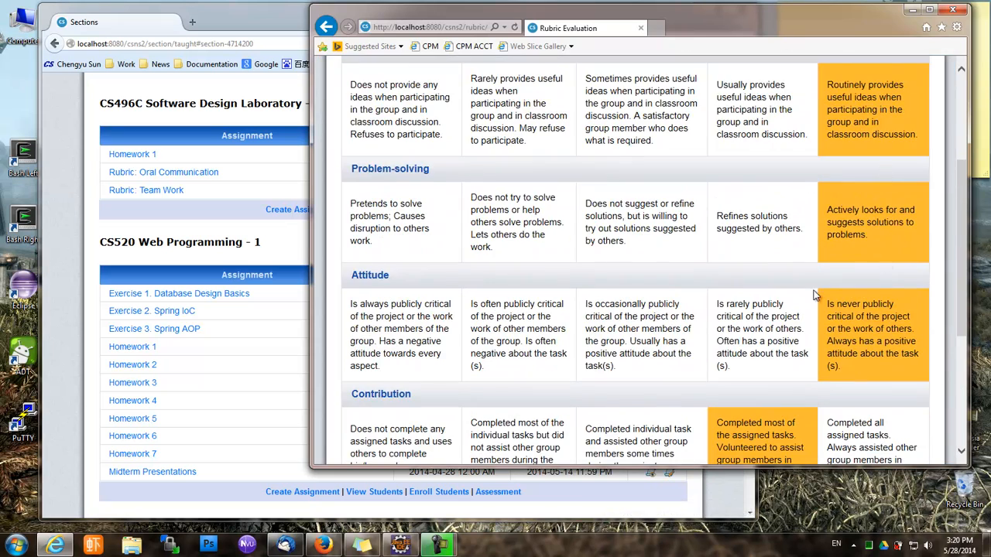
left_click(796, 321)
scroll(743, 309, "down", 3)
left_click(680, 256)
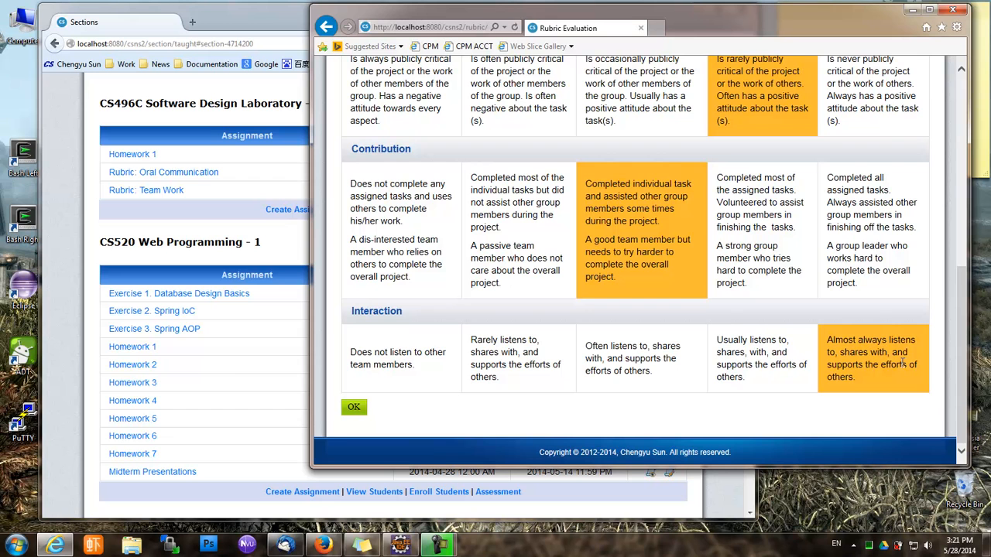
left_click(352, 408)
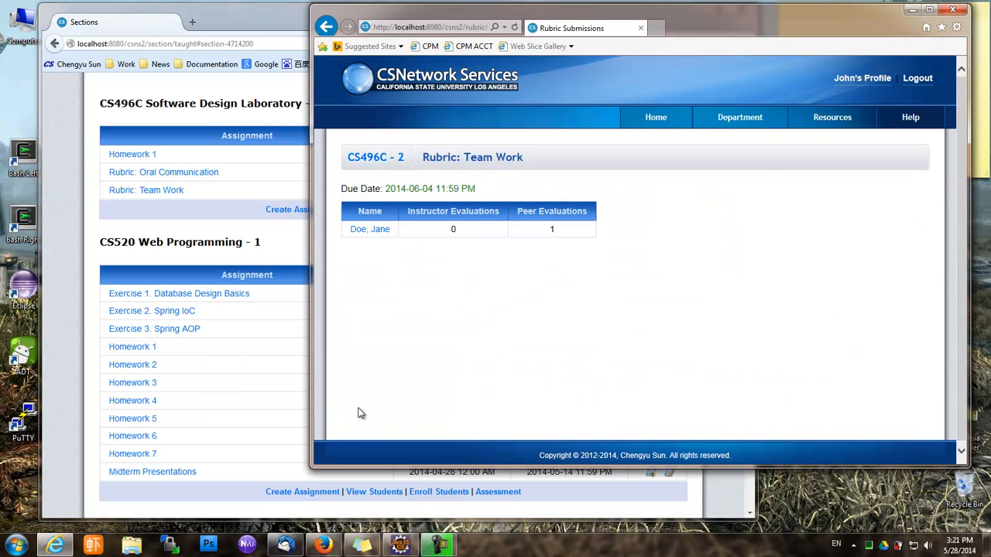
left_click(249, 219)
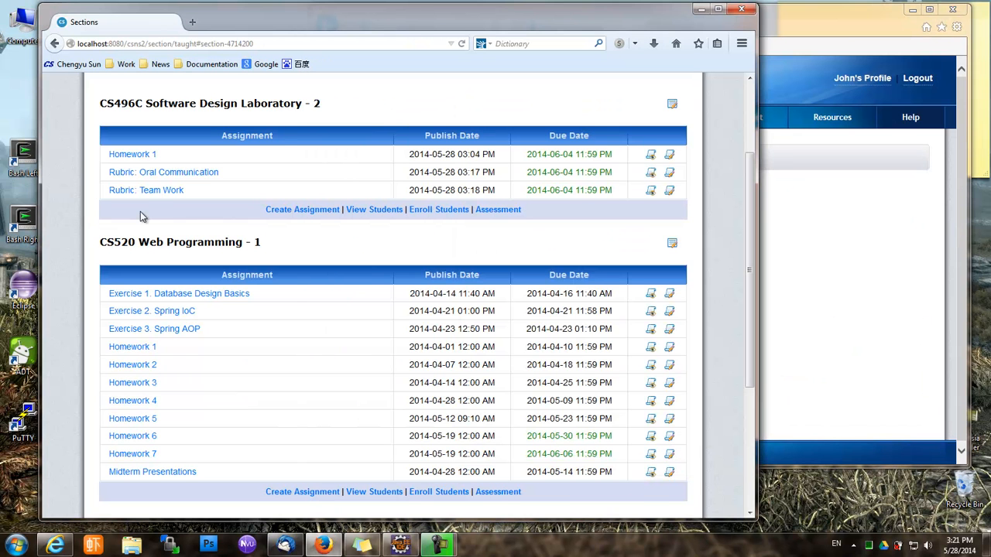
Check the classmate's Team Work peer scores (5, 5, 4, 3, 5) as instructor, then return the student to course home
left_click(163, 191)
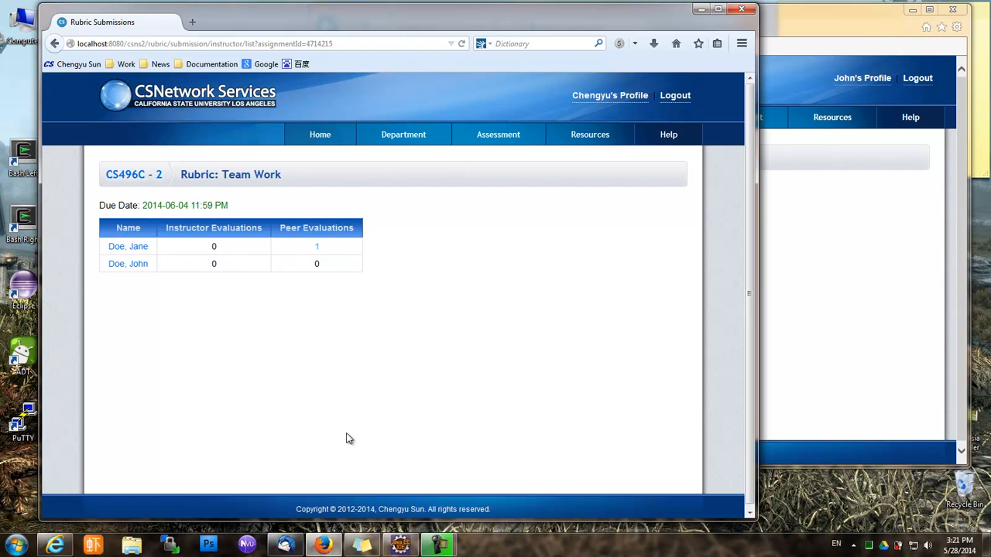
left_click(137, 247)
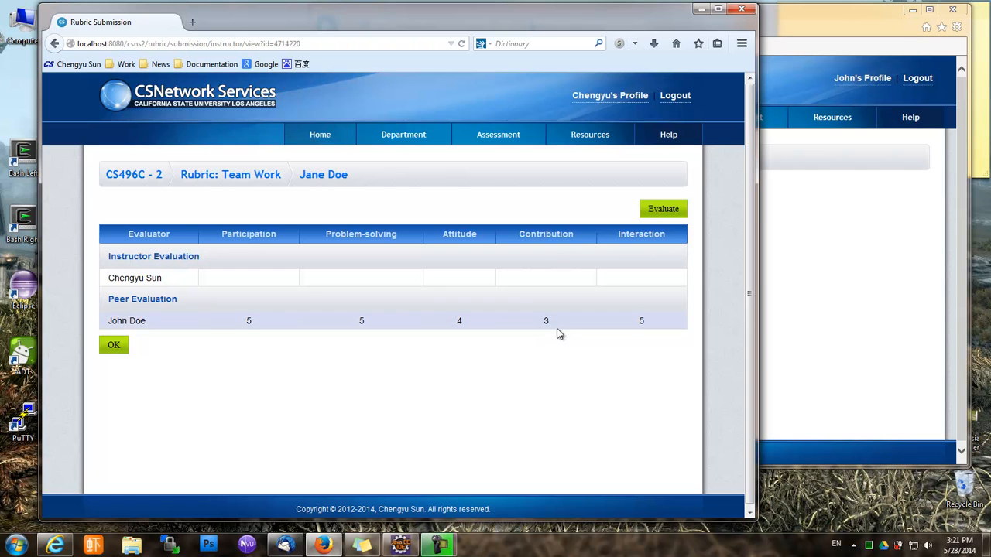
left_click(795, 342)
left_click(373, 158)
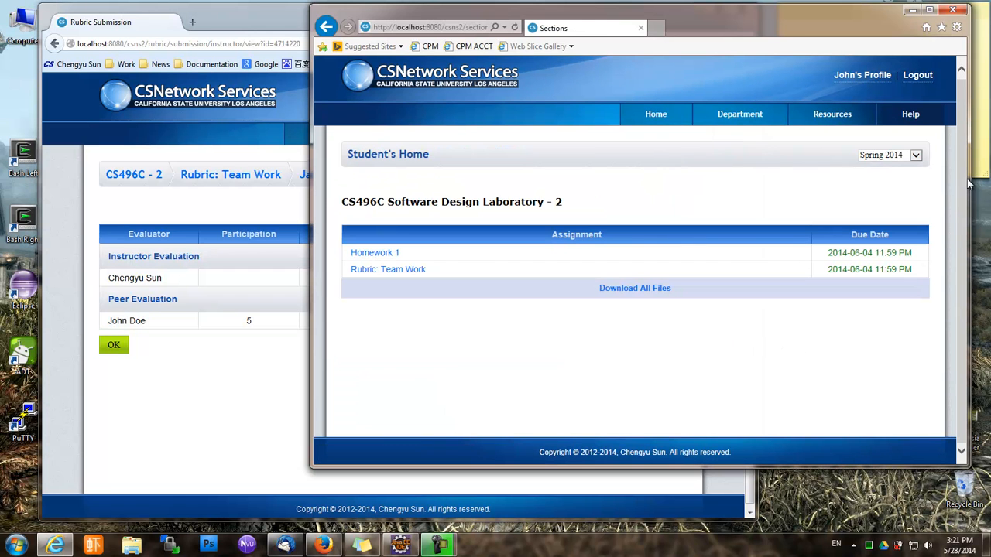
Sign out and log in as the second student with their username and password
left_click(917, 76)
left_click(727, 81)
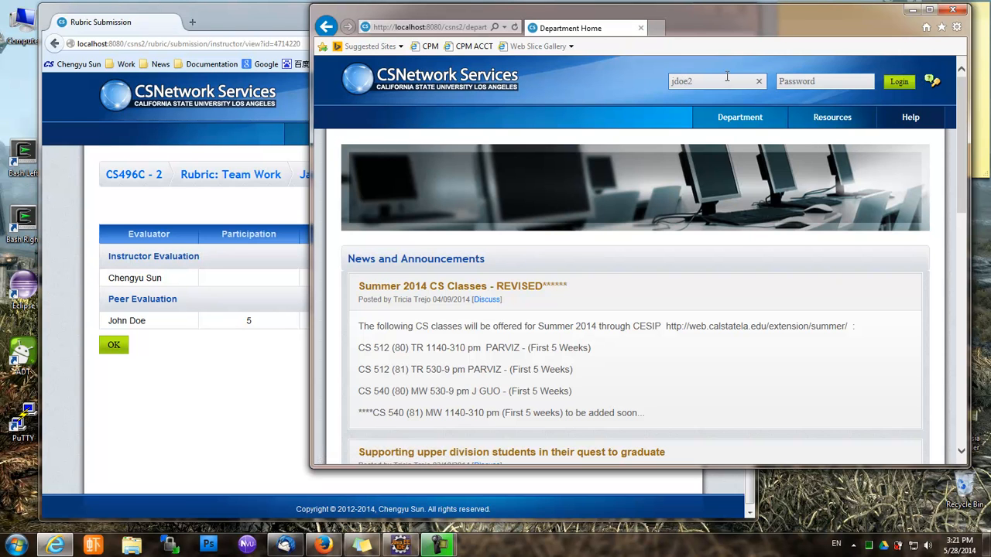
left_click(783, 81)
type("a")
left_click(898, 82)
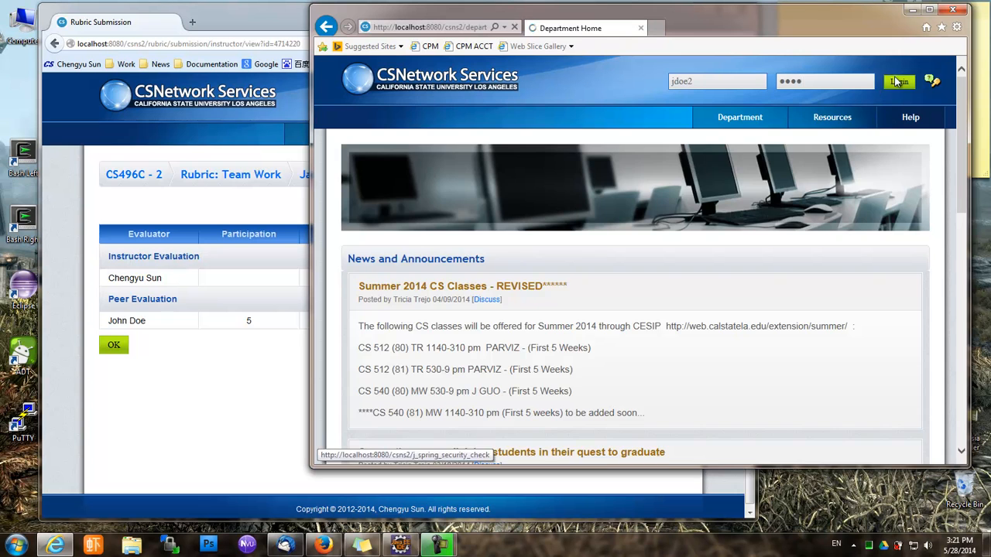
Rate the teammate 1 on Participation, Problem-solving, Attitude, Contribution and Interaction, then submit
left_click(395, 276)
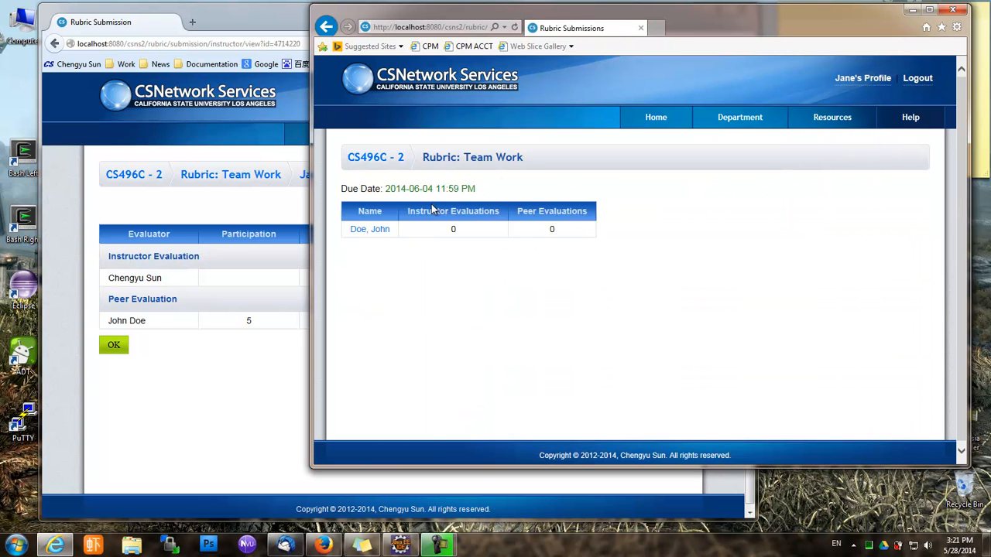
left_click(370, 232)
scroll(660, 292, "down", 3)
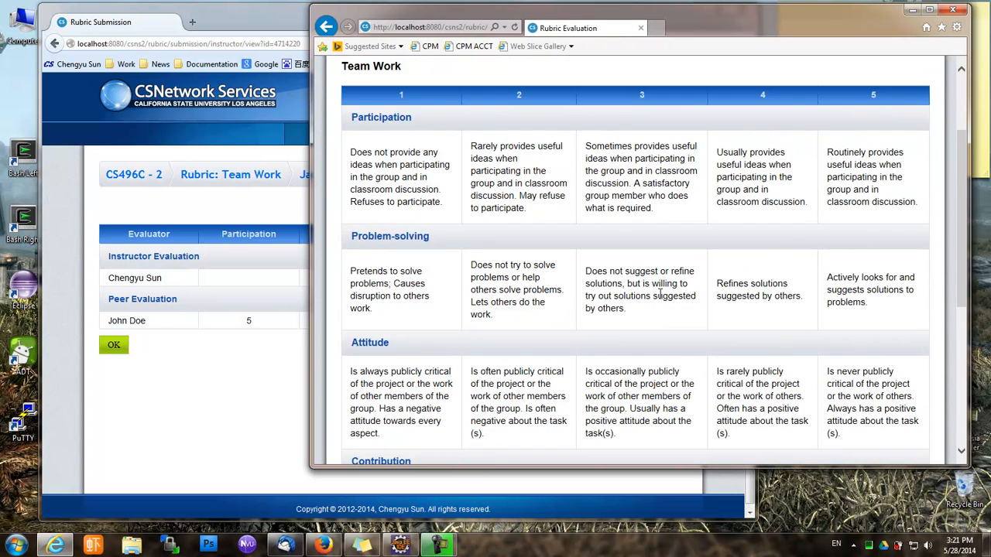
left_click(404, 175)
left_click(388, 318)
scroll(389, 317, "down", 6)
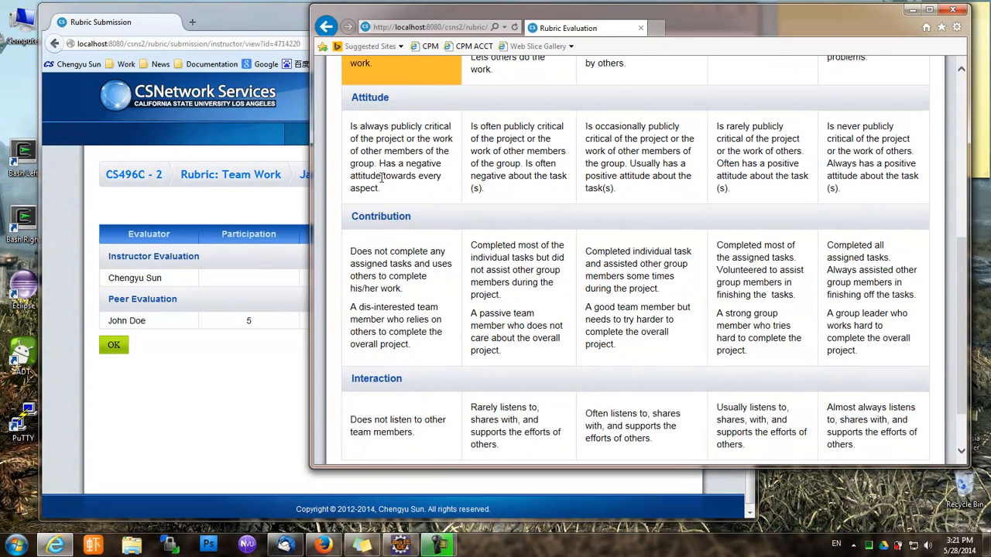
left_click(391, 178)
left_click(391, 286)
scroll(391, 346, "down", 2)
left_click(398, 350)
left_click(366, 409)
left_click(226, 383)
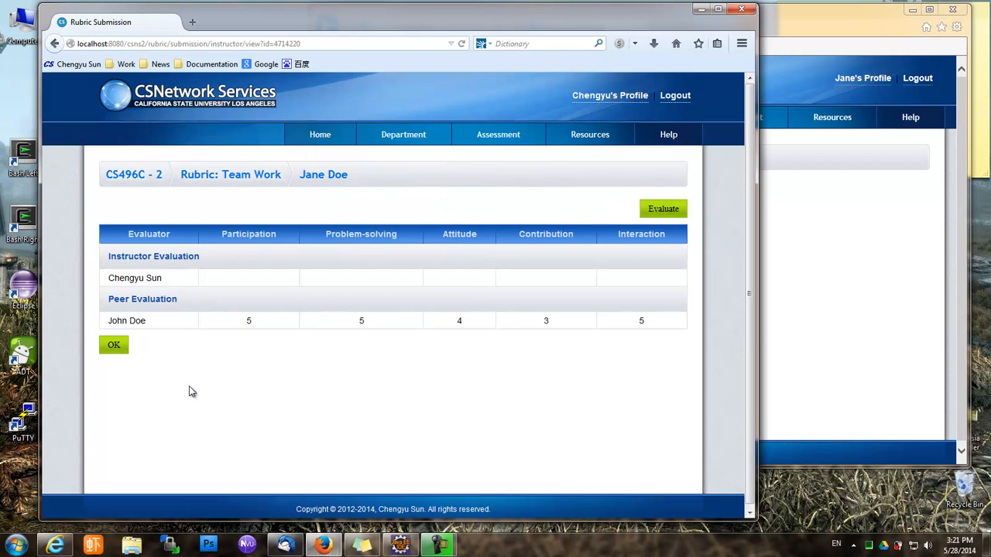
Open the second student's Team Work summary and highlight the peer scores of 1
left_click(222, 177)
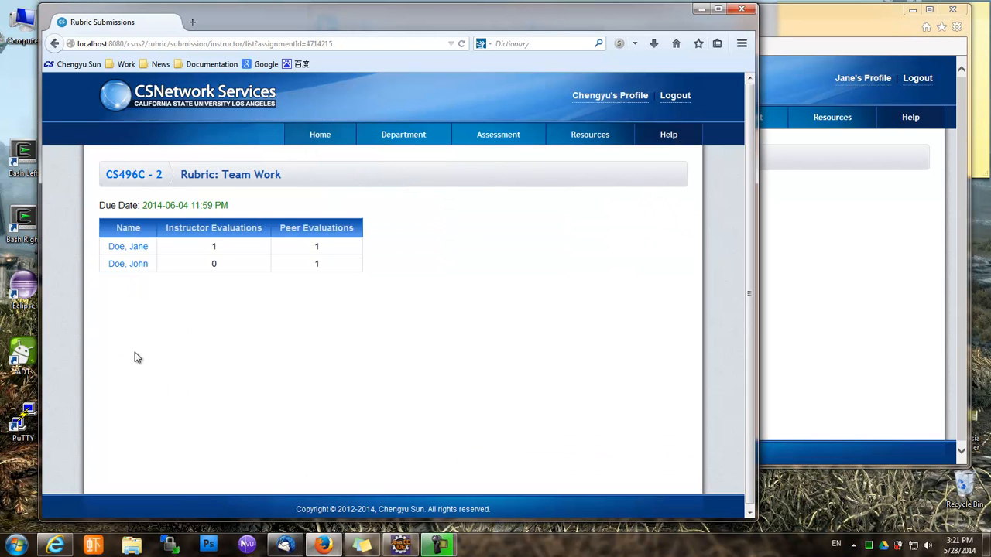
left_click(131, 267)
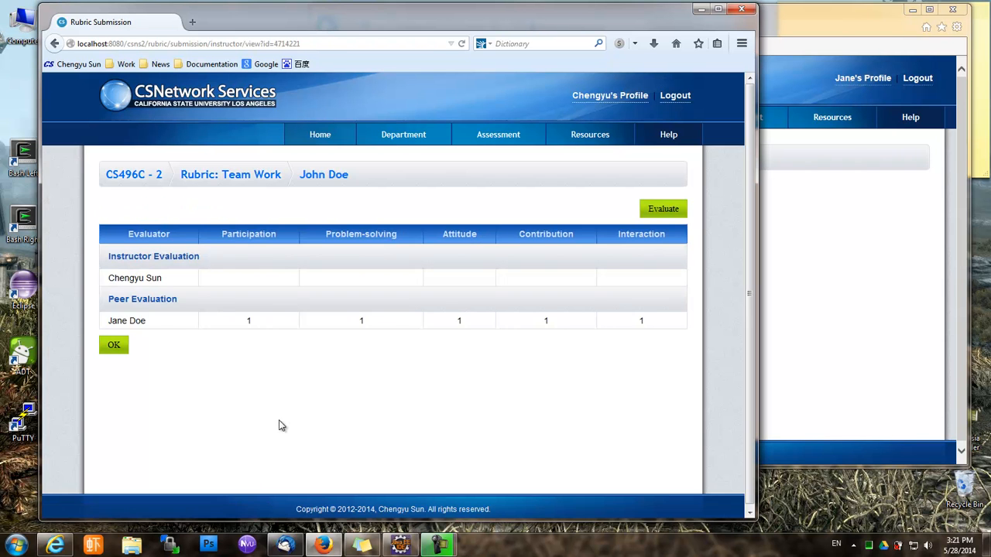
left_click_drag(229, 320, 524, 325)
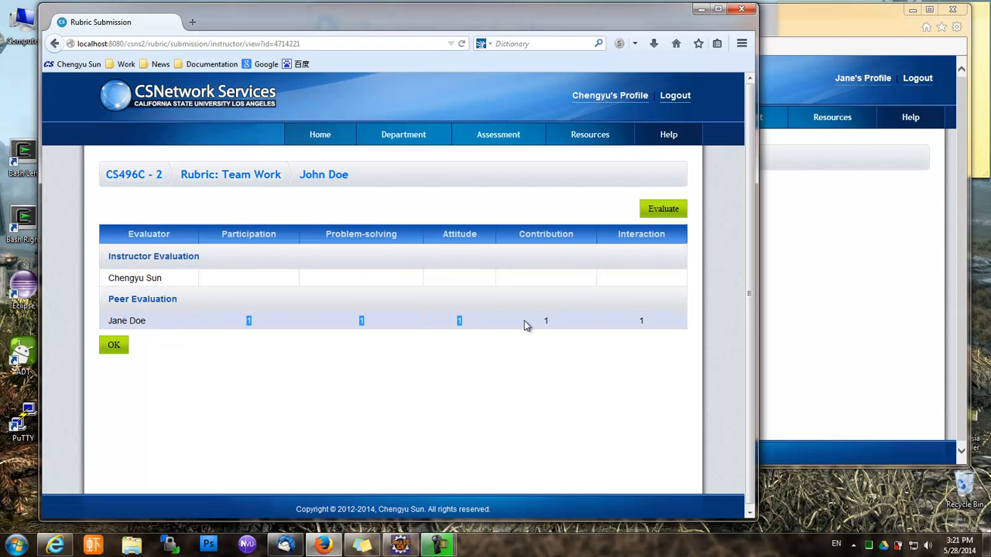
left_click(347, 386)
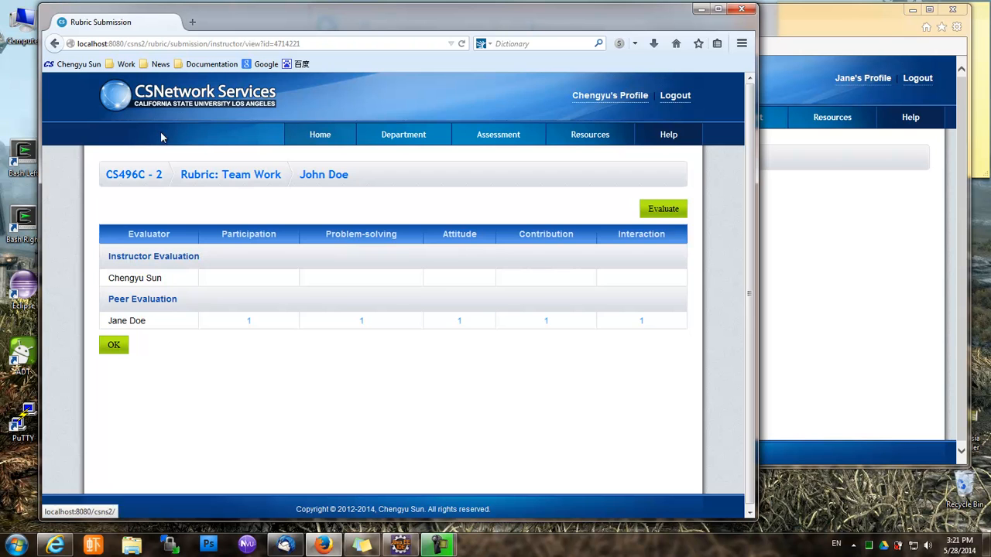
Sign the second student out in the student's browser window
left_click(924, 232)
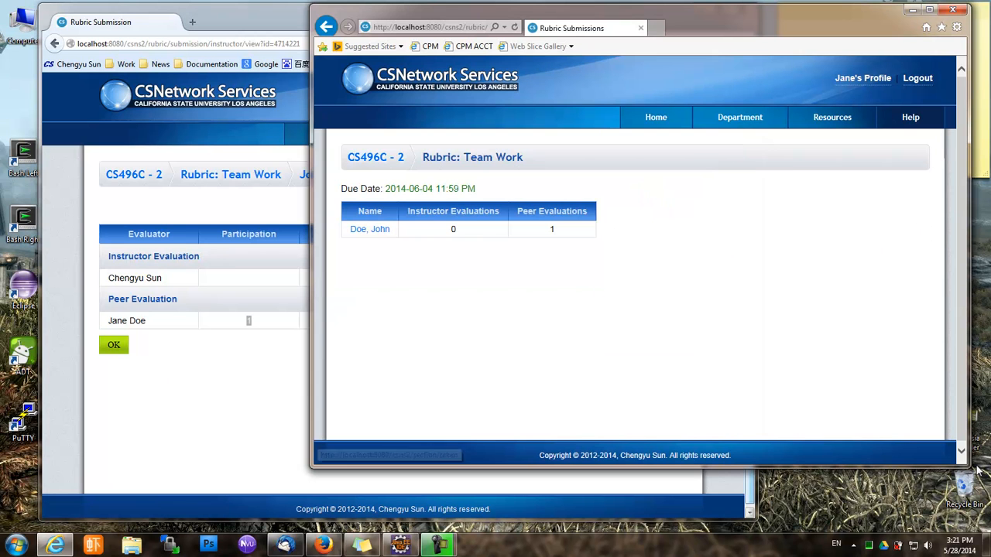
left_click(240, 363)
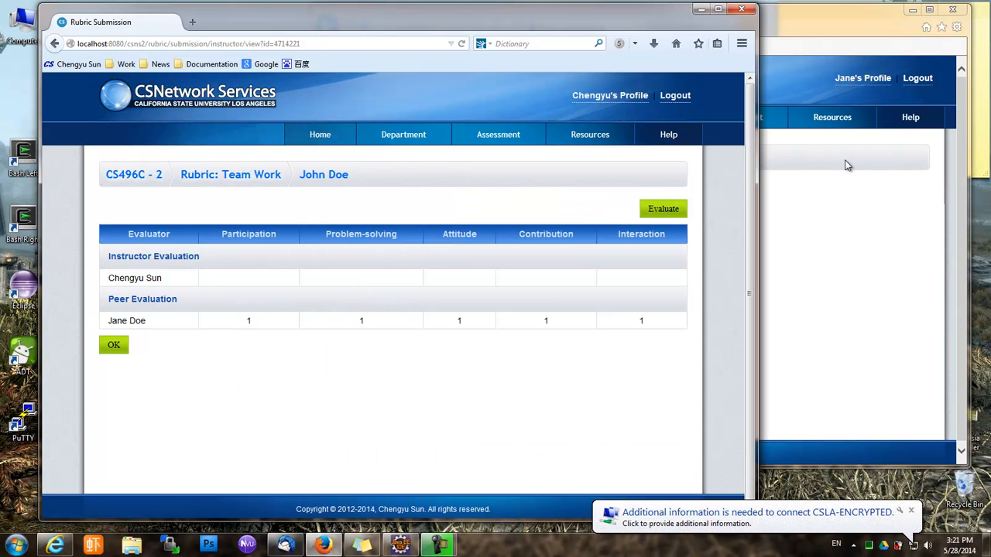
left_click(919, 89)
left_click(917, 79)
left_click(266, 398)
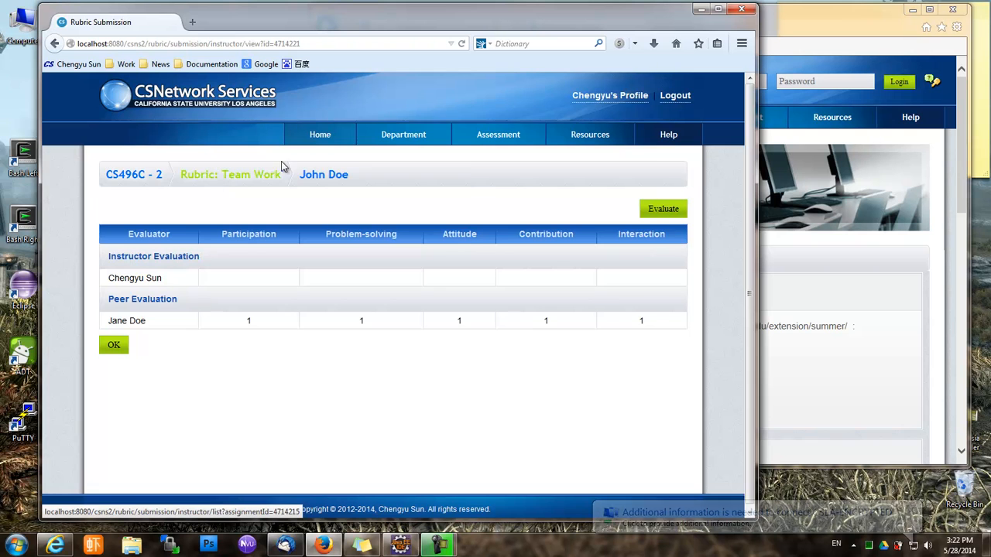
Search for the external evaluator on the department's people page and add them as a rubric evaluator
mouse_move(393, 140)
left_click(407, 162)
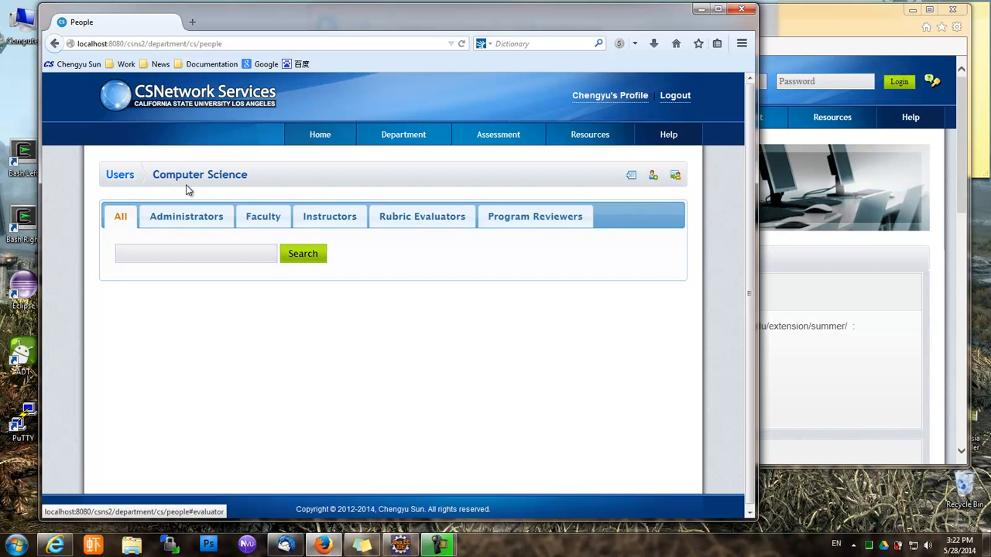
left_click(422, 222)
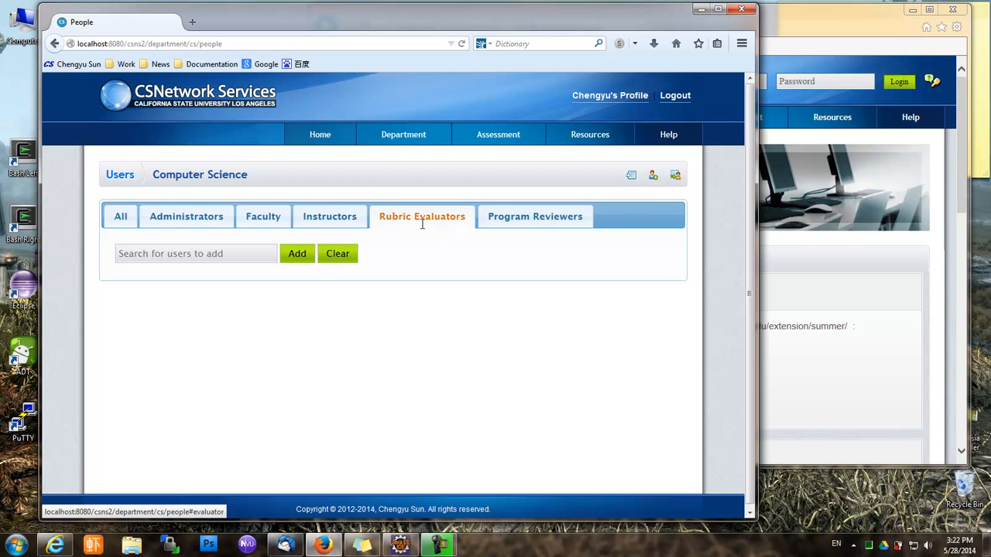
left_click(197, 256)
type("goodman")
left_click(221, 277)
left_click(291, 256)
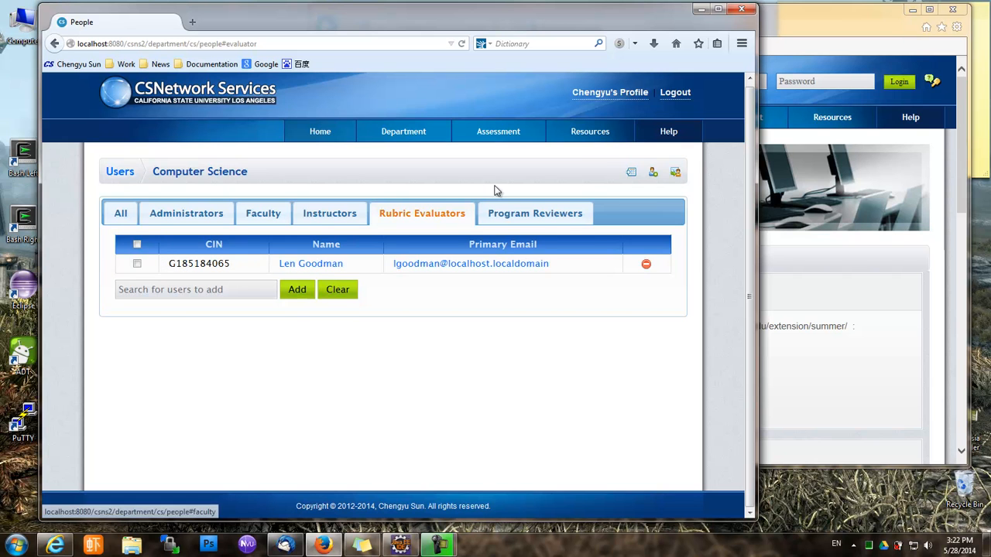
Return to the Rubric Evaluators list and select the evaluator's username for copying
left_click(652, 175)
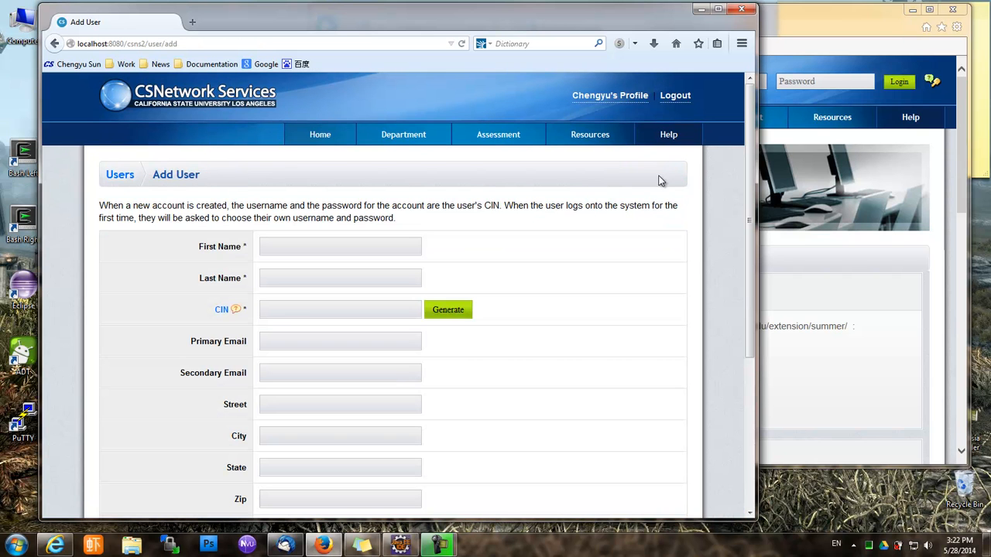
left_click(55, 44)
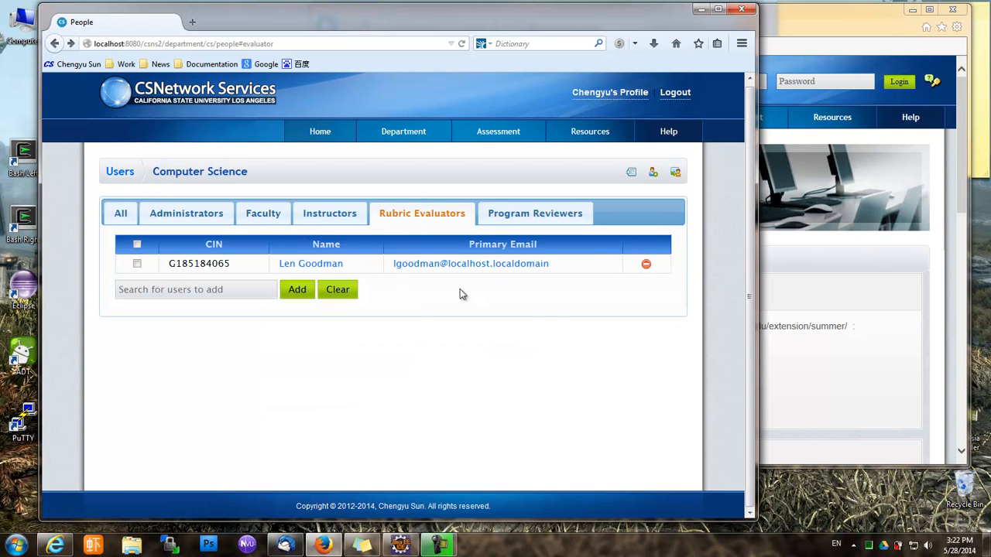
left_click_drag(391, 263, 440, 269)
key("ctrl+c")
Log in as the external evaluator with the pasted username and password, then open Home > Evaluator
left_click(871, 292)
left_click(709, 80)
key("ctrl+v")
left_click(810, 80)
type("lbcd")
left_click(890, 85)
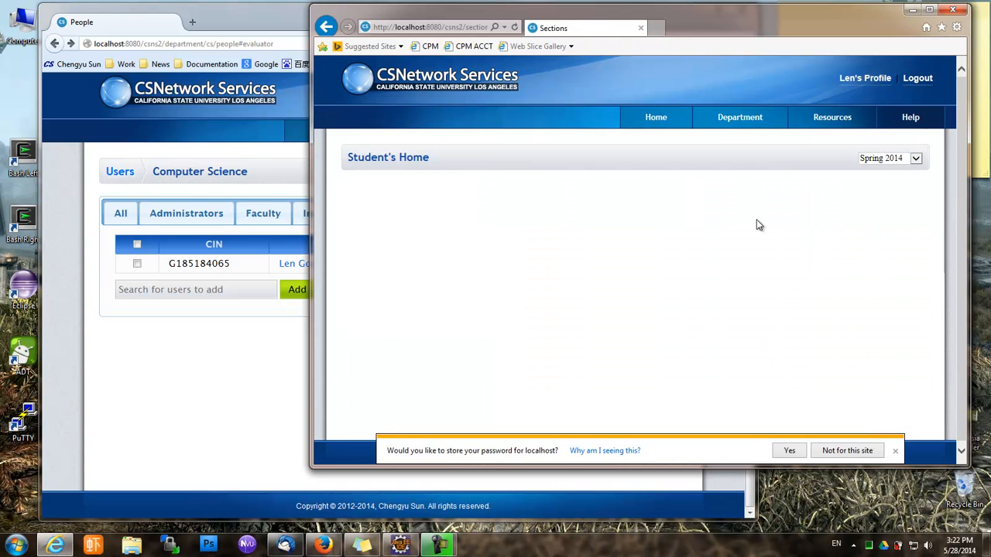
mouse_move(683, 124)
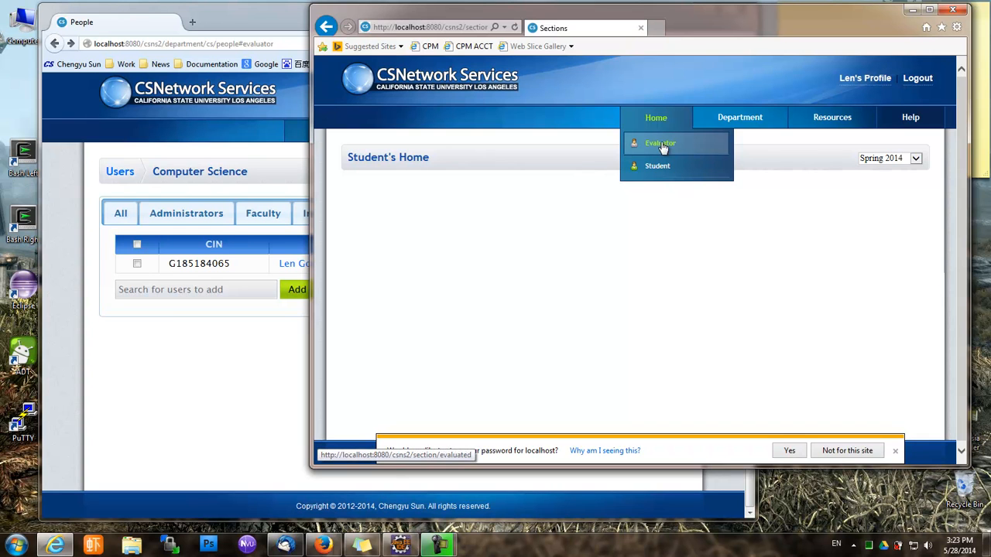
left_click(660, 144)
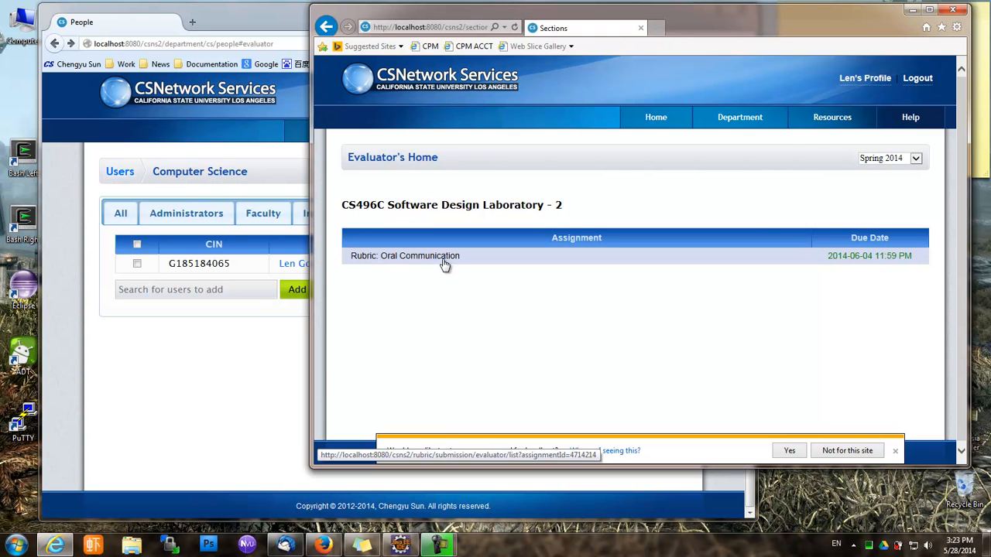
Check the Instructor's Home in the instructor's browser, then return to the evaluator's window
left_click(220, 109)
mouse_move(320, 131)
left_click(334, 164)
scroll(214, 289, "down", 2)
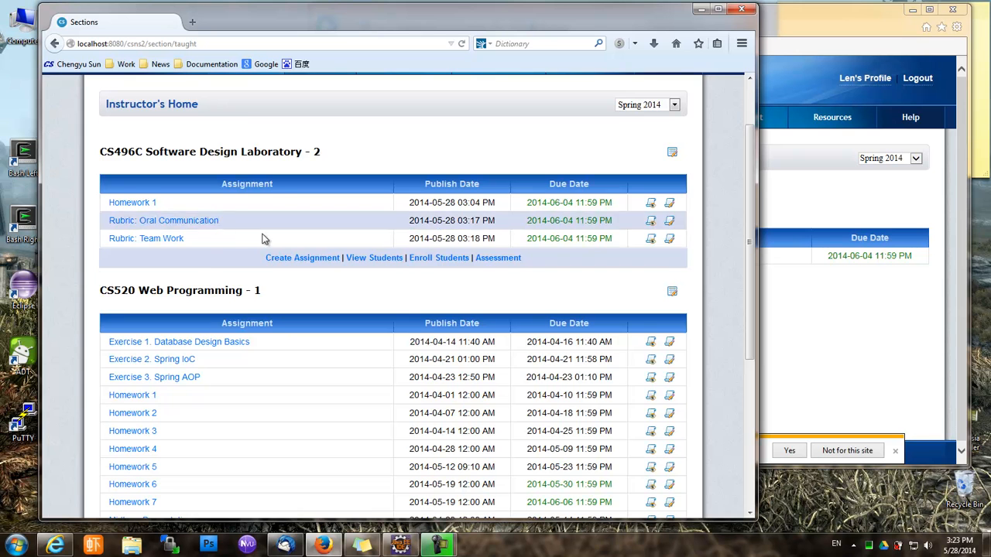
scroll(262, 238, "up", 2)
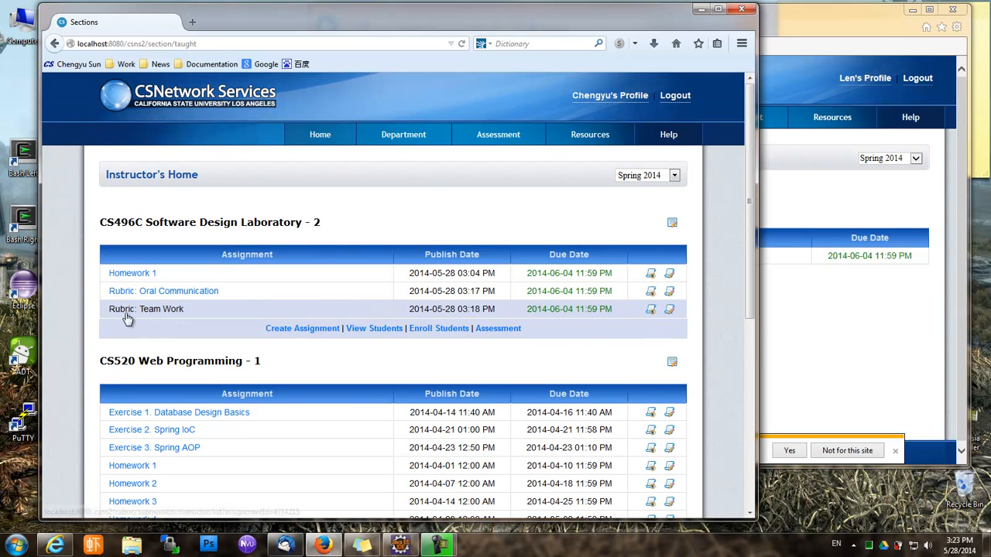
left_click(812, 354)
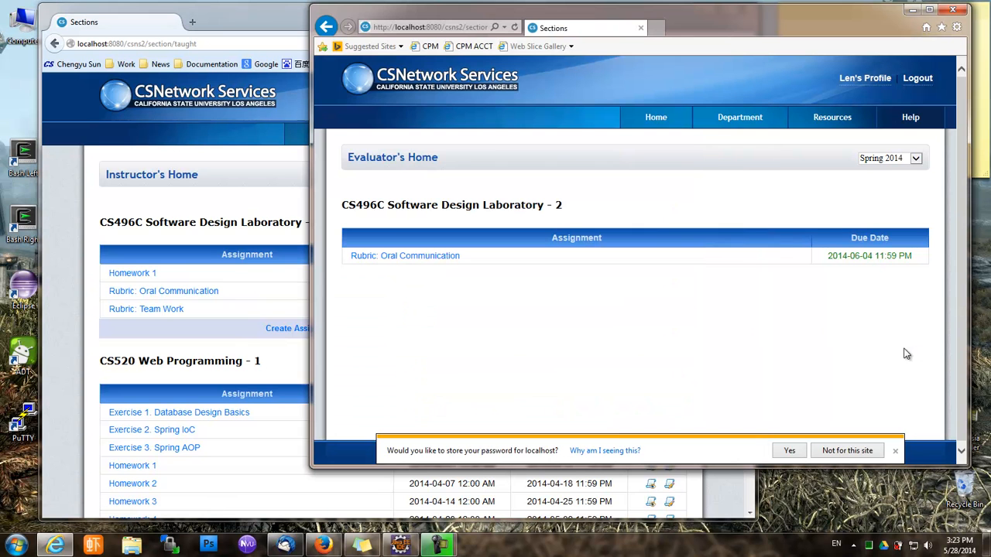
Open the first student's Rubric: Oral Communication submission and start evaluating it
left_click(428, 261)
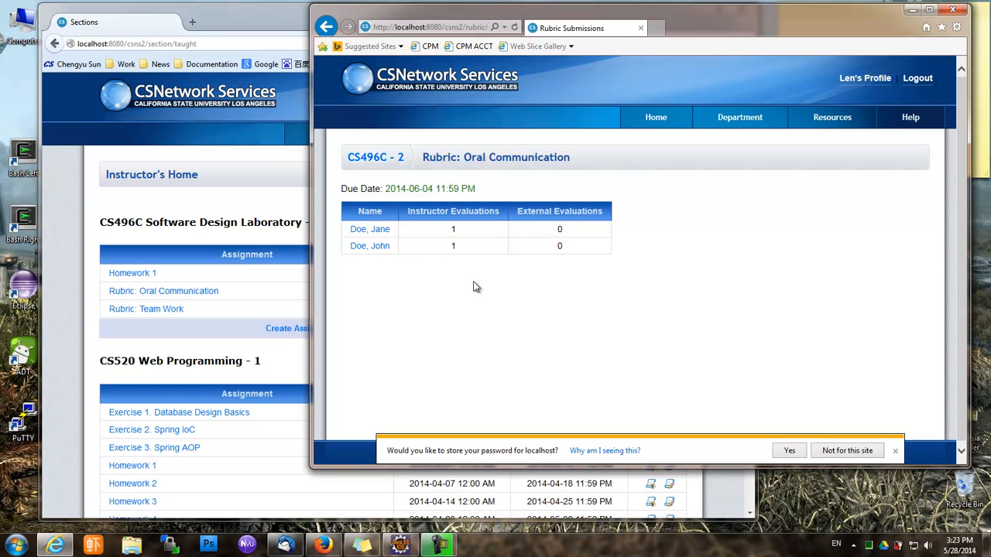
left_click(381, 230)
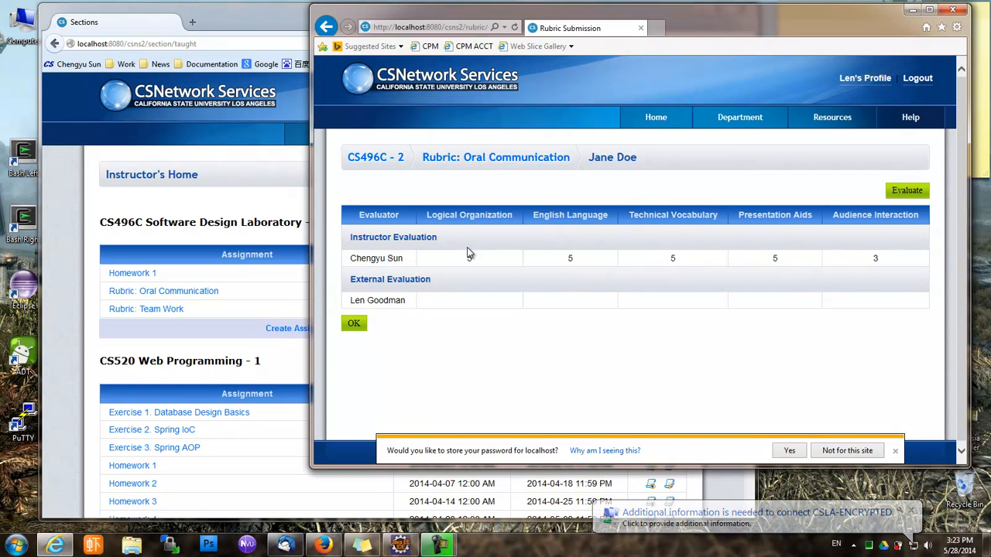
left_click(906, 190)
scroll(706, 381, "down", 3)
scroll(707, 379, "up", 3)
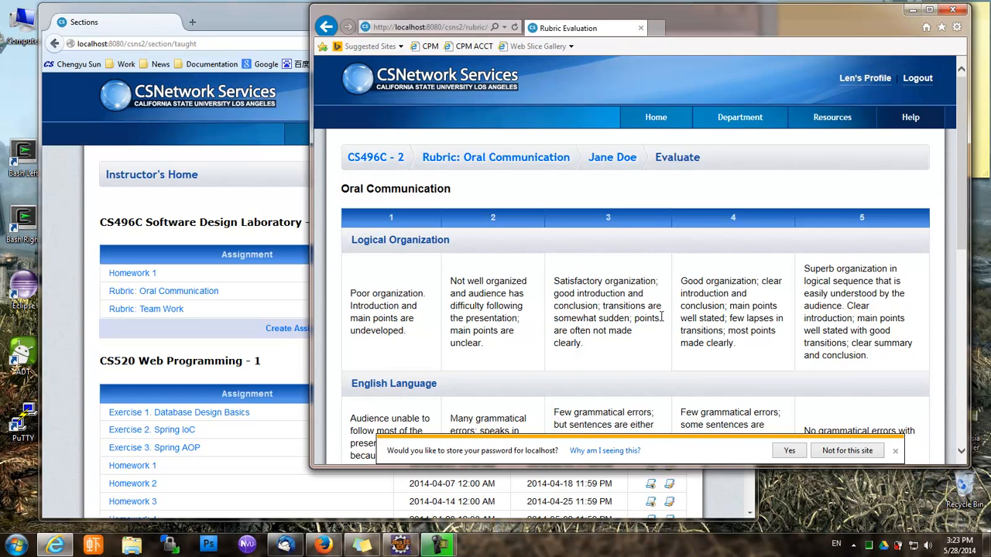
scroll(662, 316, "down", 2)
Rate all five Oral Communication criteria at 5 and submit the evaluation
left_click(834, 252)
left_click(845, 343)
scroll(847, 343, "down", 5)
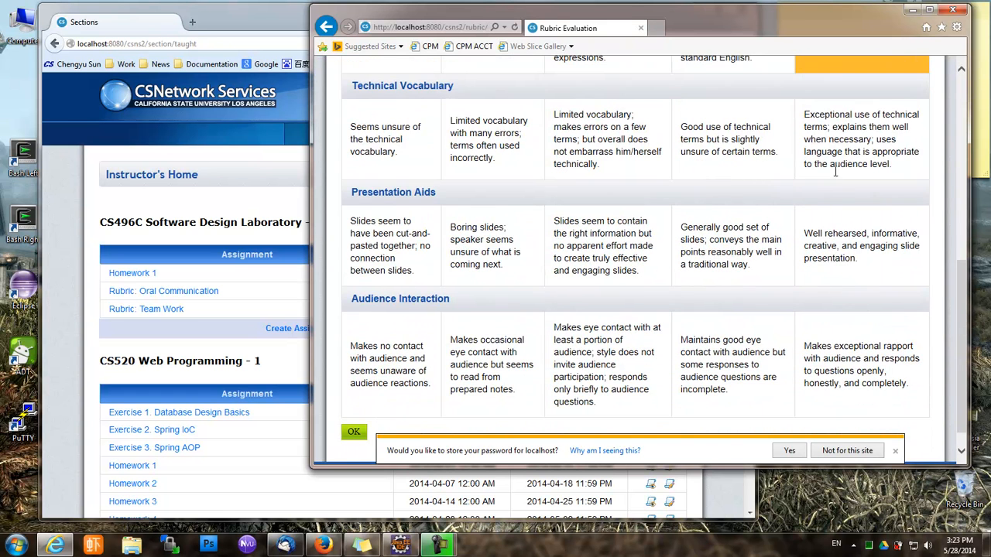
left_click(834, 171)
left_click(857, 279)
left_click(857, 362)
scroll(857, 362, "down", 1)
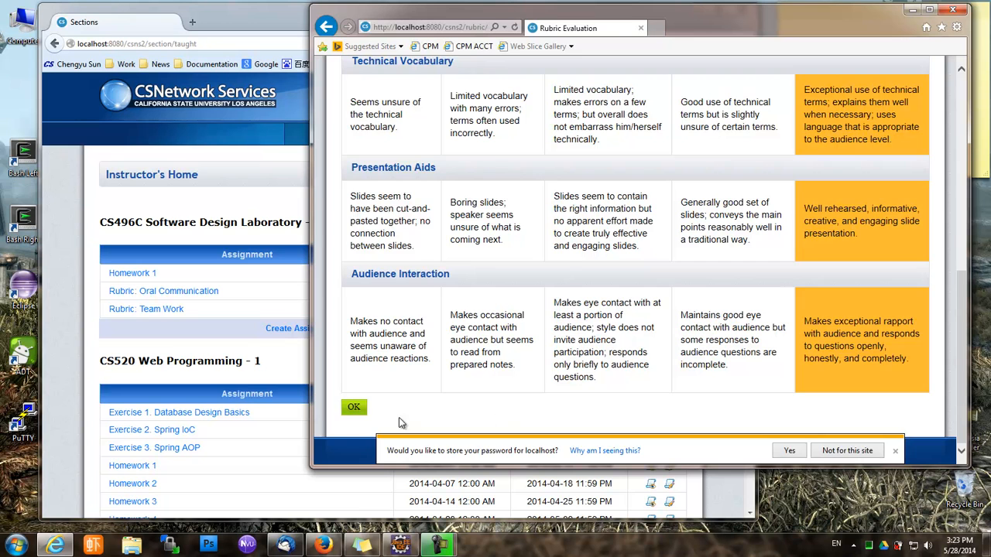
left_click(361, 409)
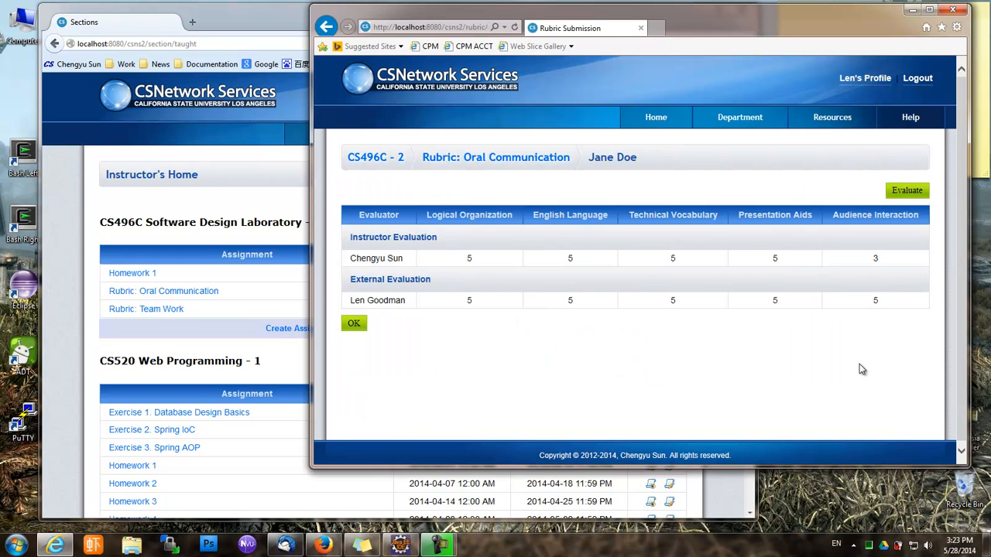
left_click(354, 323)
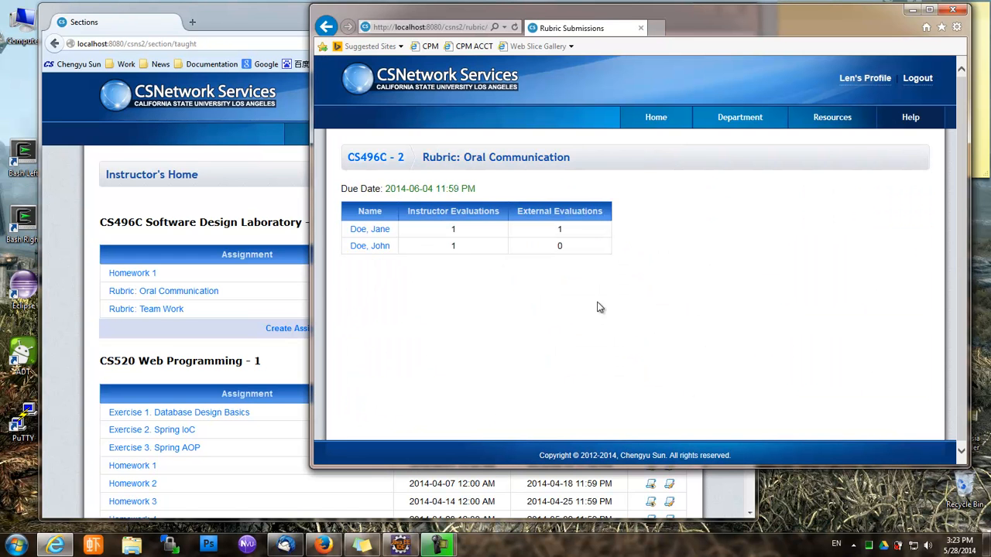
Rate the second student's Logical Organization 1, English 2, Vocabulary 2, Aids 2, Interaction 1, and submit
left_click(369, 247)
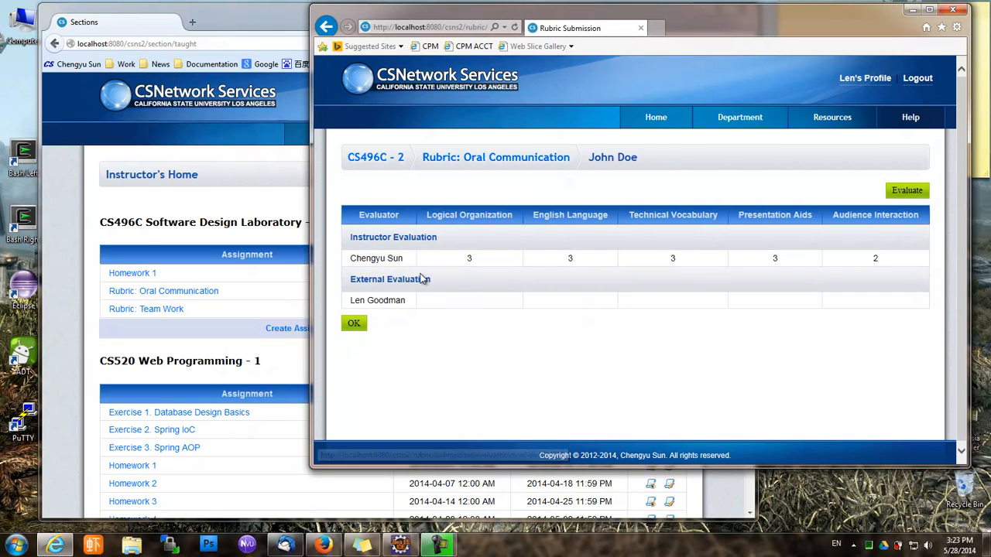
left_click(899, 191)
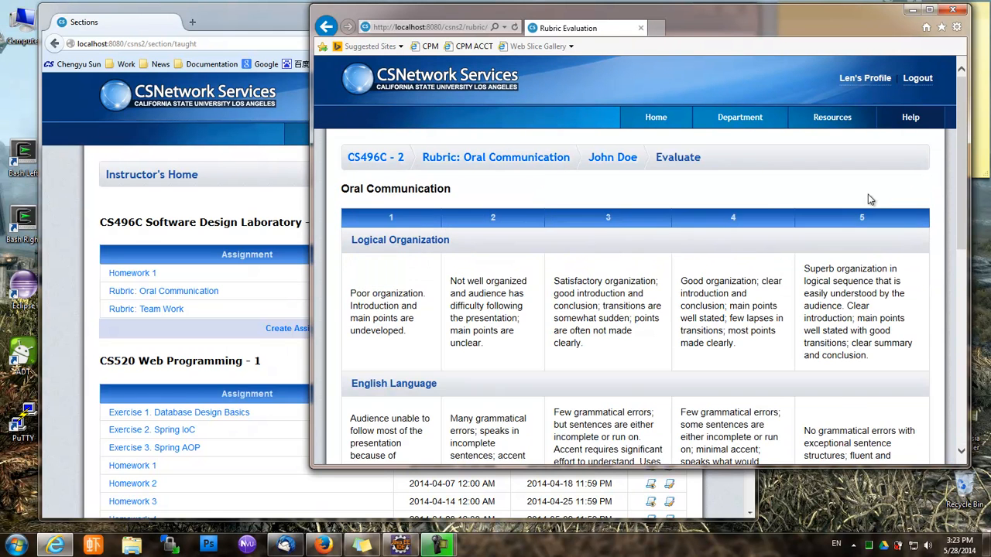
scroll(657, 322, "down", 4)
left_click(435, 177)
left_click(503, 288)
scroll(507, 276, "down", 1)
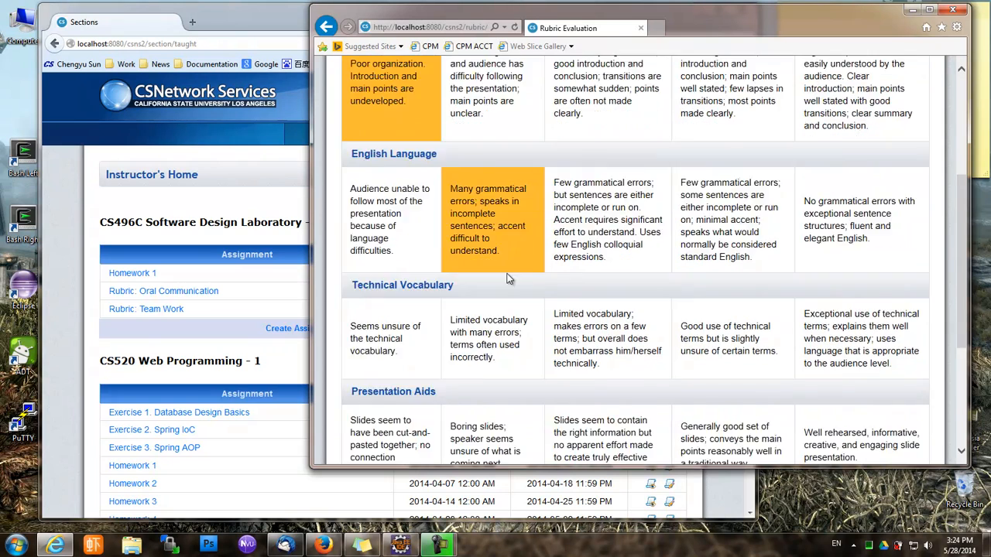
scroll(508, 277, "down", 2)
left_click(485, 207)
left_click(480, 285)
scroll(478, 290, "down", 2)
left_click(407, 341)
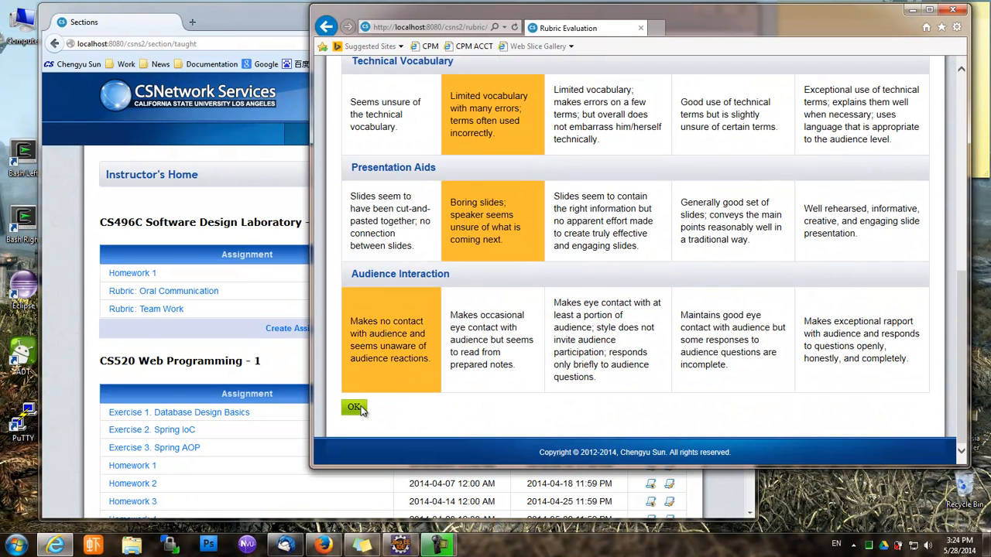
left_click(354, 407)
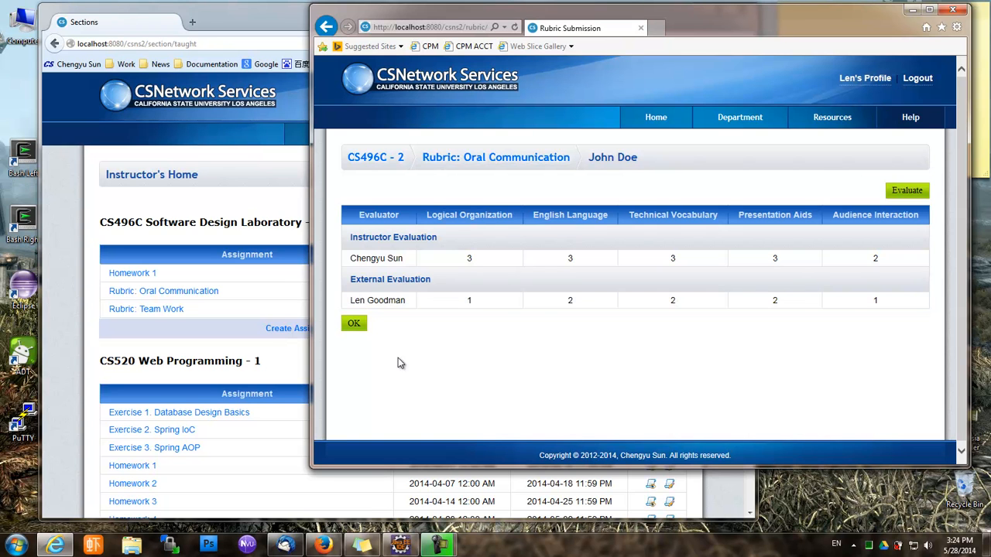
As instructor, review the second student's Oral Communication scores from the CS496C submissions list
left_click(149, 308)
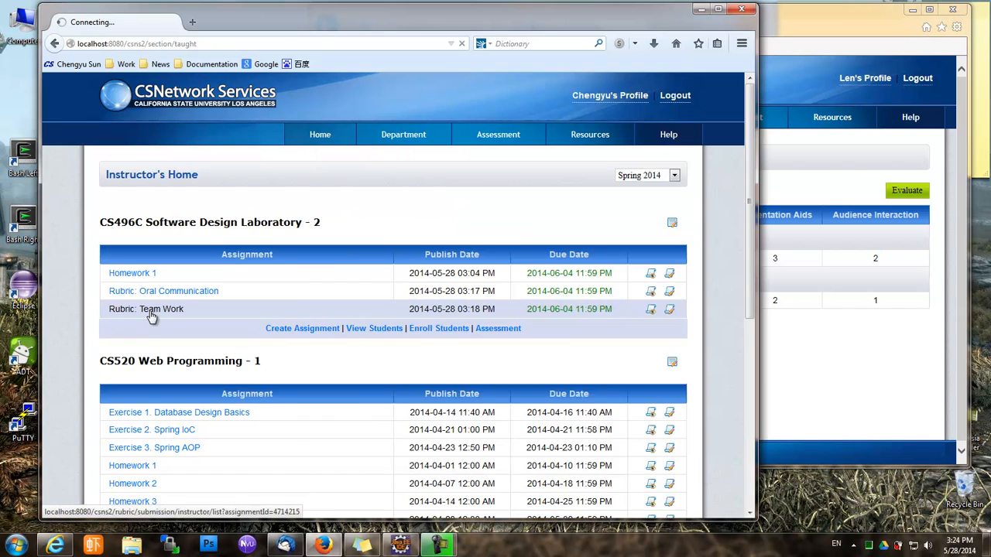
left_click(158, 175)
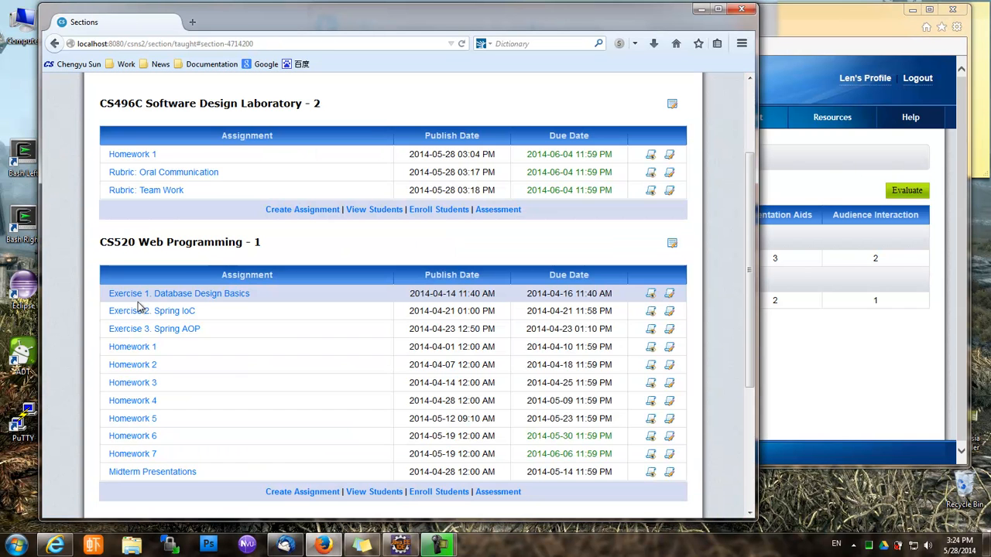
left_click(172, 171)
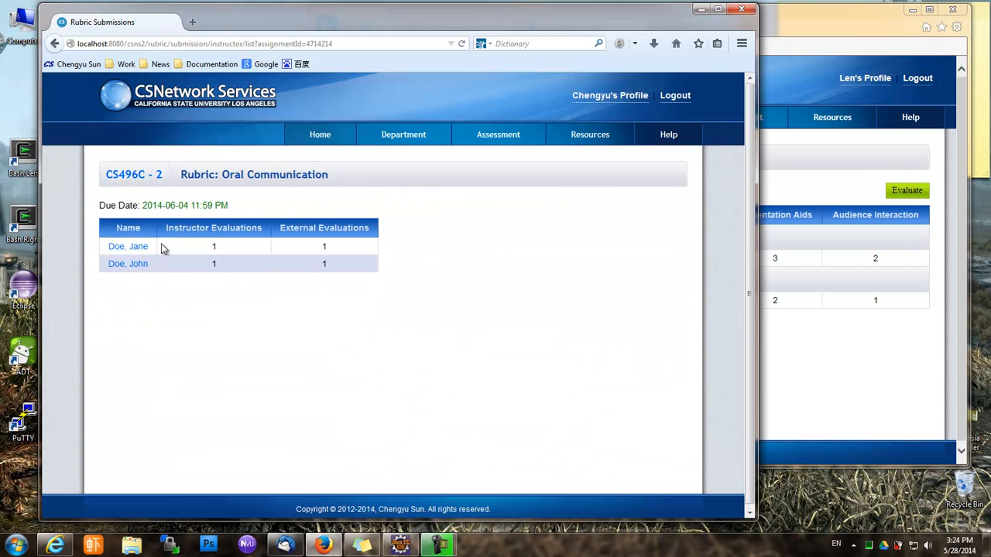
left_click(124, 267)
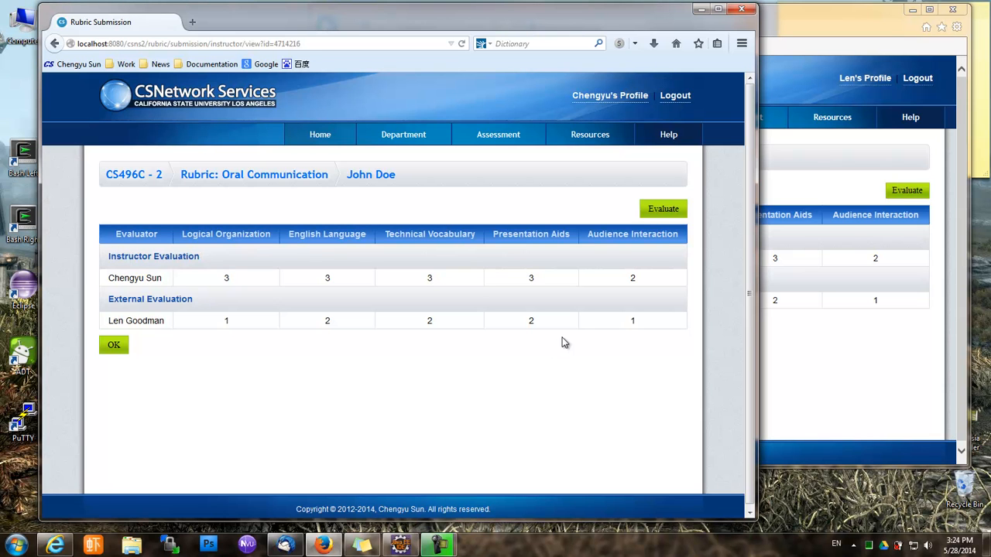
left_click(107, 346)
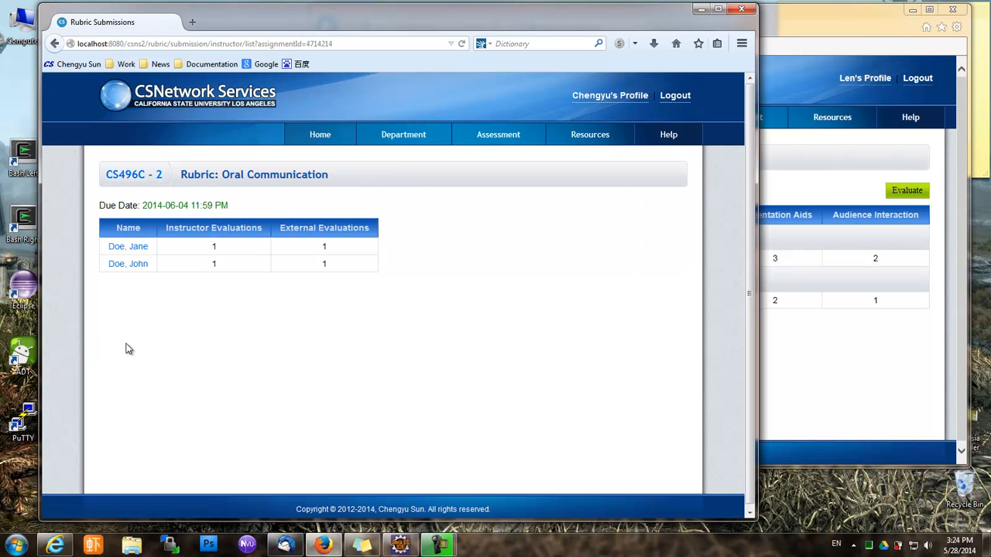
left_click(903, 344)
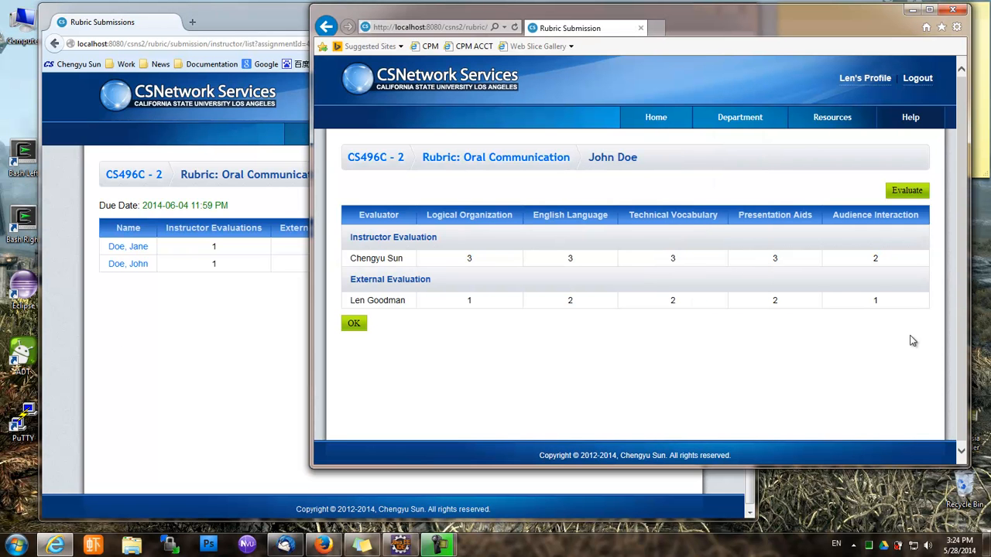